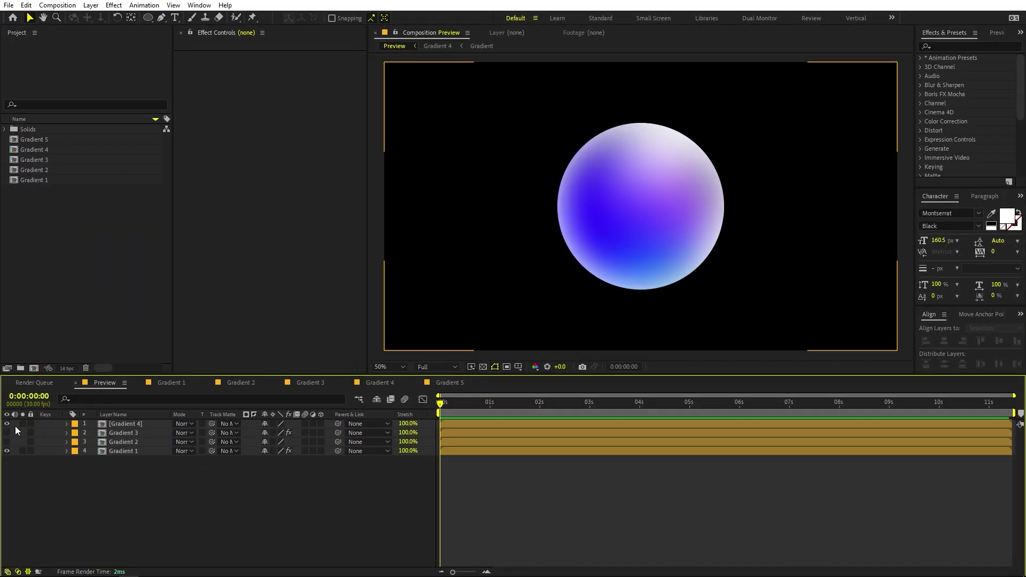
Toggle the visibility of the Gradient 4 and Gradient 1 layers to compare the finished gradients in the Preview composition
{"action": "left_click", "coordinate": [6, 423]}
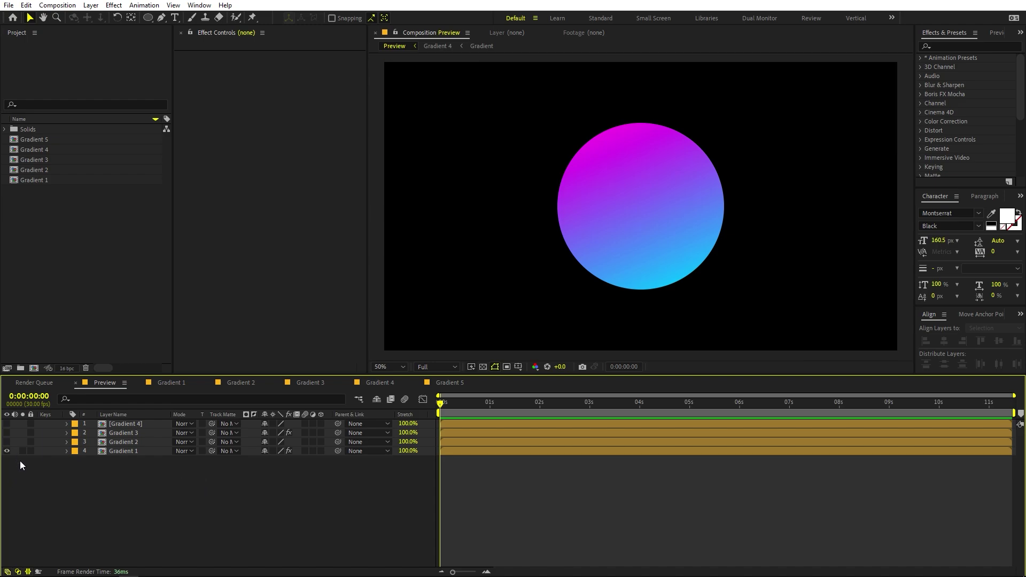
{"action": "left_click", "coordinate": [6, 450]}
{"action": "left_click", "coordinate": [6, 451]}
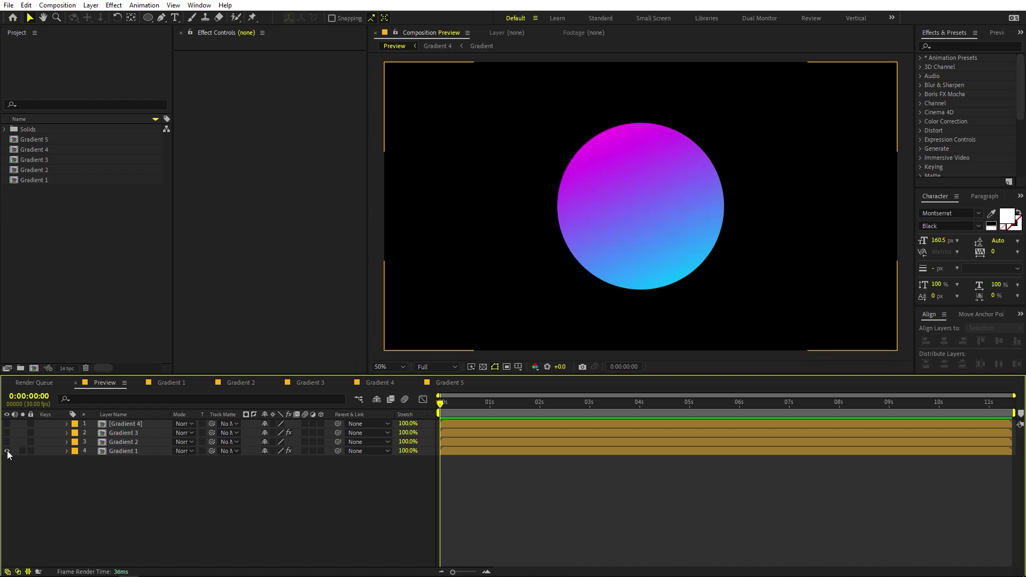
{"action": "left_click", "coordinate": [7, 423]}
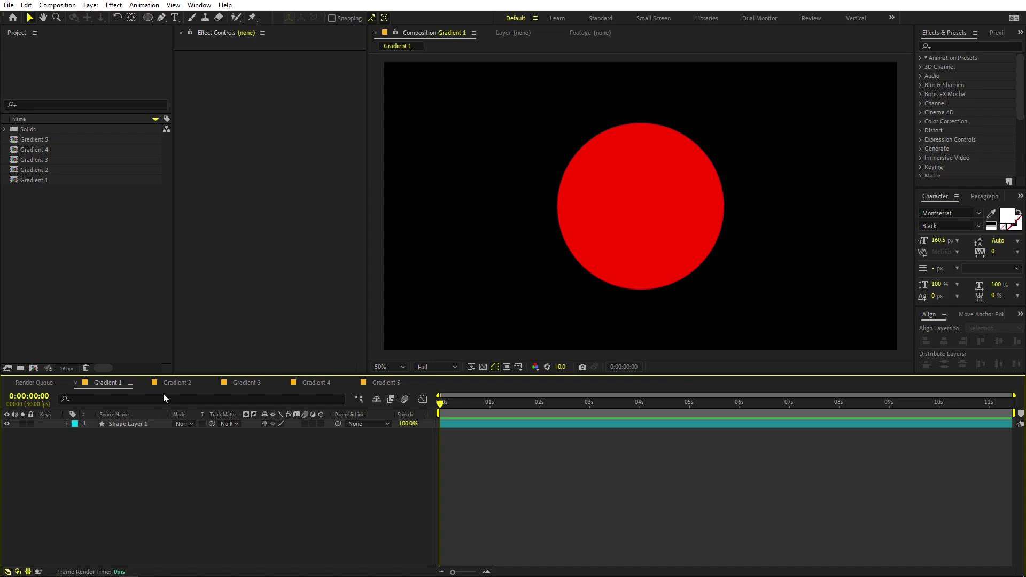
Look through the Gradient 2 to Gradient 5 compositions and return to Gradient 1 to inspect its circle layer
{"action": "left_click", "coordinate": [175, 381]}
{"action": "left_click", "coordinate": [246, 381]}
{"action": "left_click", "coordinate": [317, 381]}
{"action": "left_click", "coordinate": [387, 383]}
{"action": "left_click", "coordinate": [115, 381]}
{"action": "left_click", "coordinate": [132, 422]}
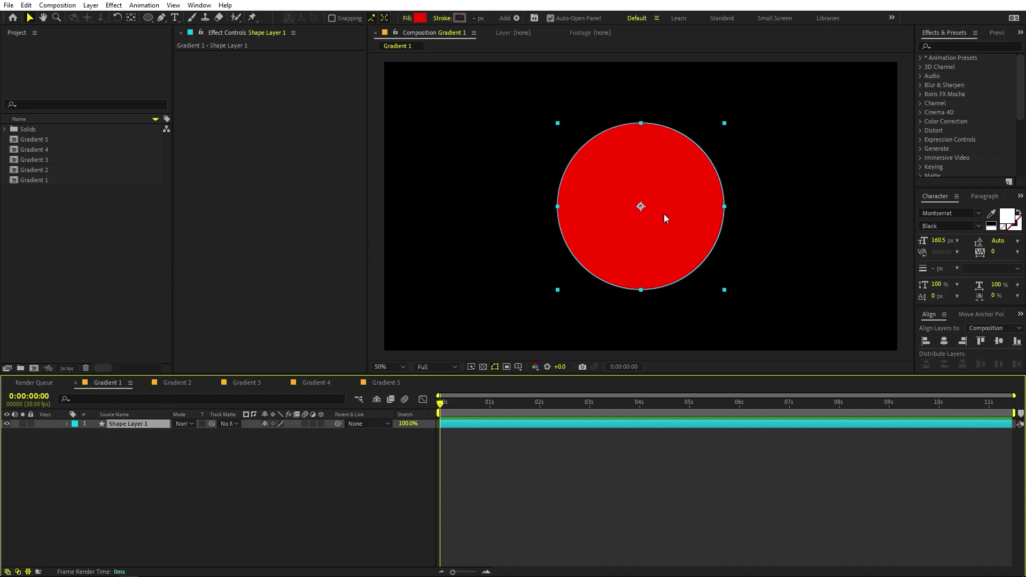
{"action": "left_click", "coordinate": [265, 520]}
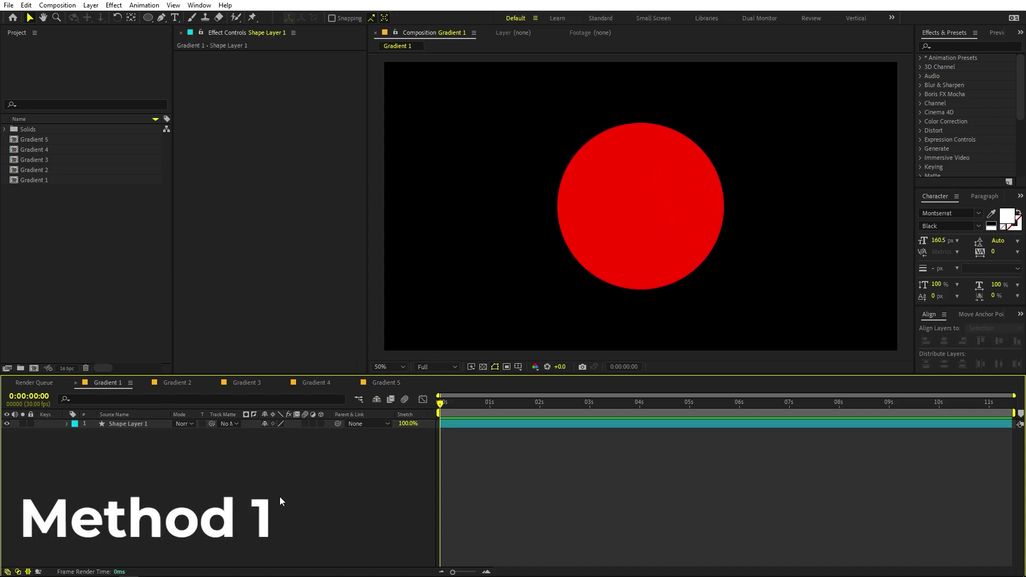
{"action": "left_click", "coordinate": [648, 257]}
{"action": "left_click", "coordinate": [785, 149]}
Find the Gradient Ramp effect and apply it to Shape Layer 1 in the Gradient 1 composition
{"action": "left_click", "coordinate": [949, 47]}
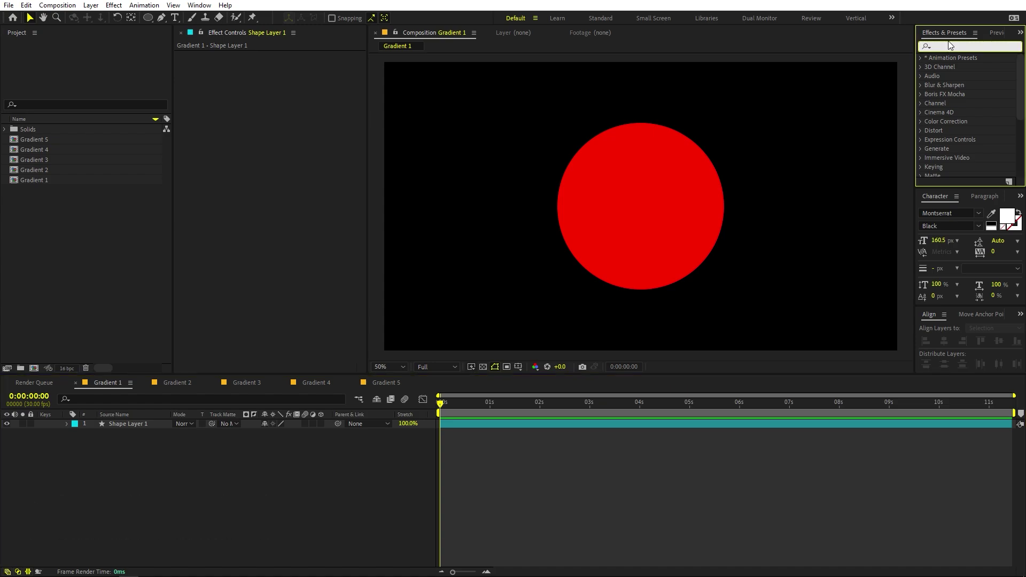
{"action": "type", "text": "gradien"}
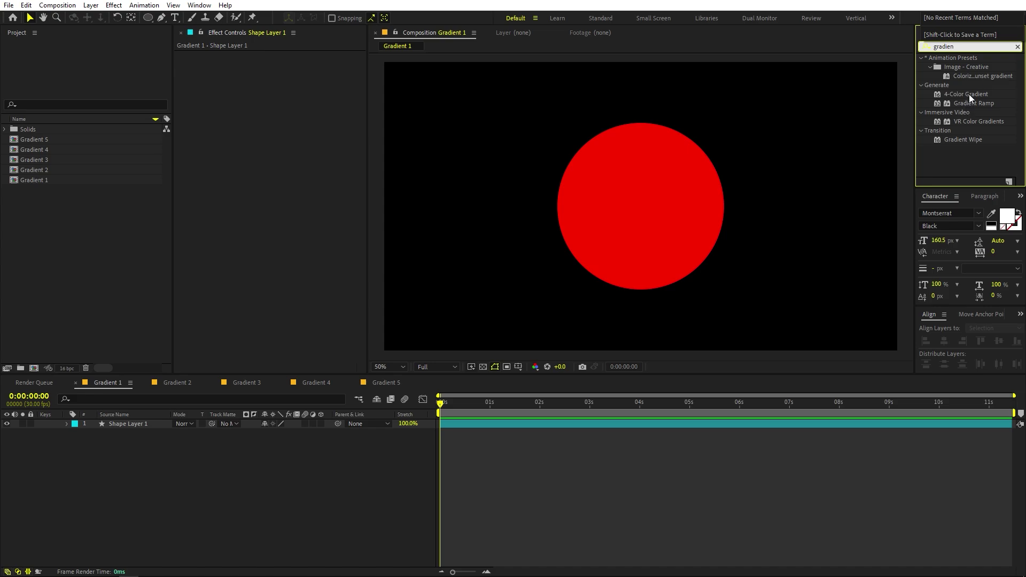
{"action": "left_click_drag", "start_coordinate": [973, 102], "coordinate": [141, 425]}
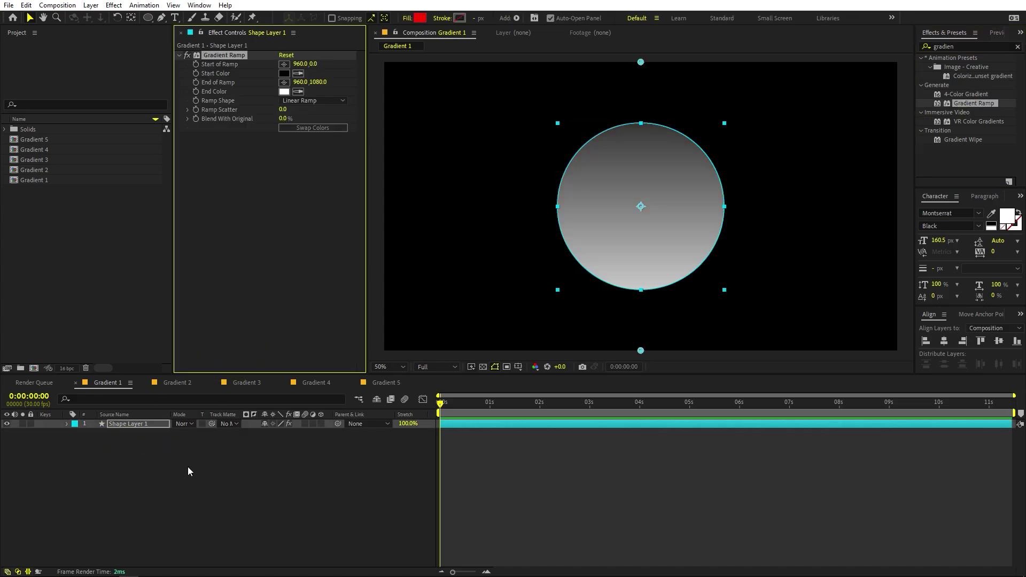
Set the Gradient Ramp's start color to bright magenta and its end color to blue
{"action": "left_click", "coordinate": [284, 73]}
{"action": "left_click", "coordinate": [181, 236]}
{"action": "left_click", "coordinate": [193, 229]}
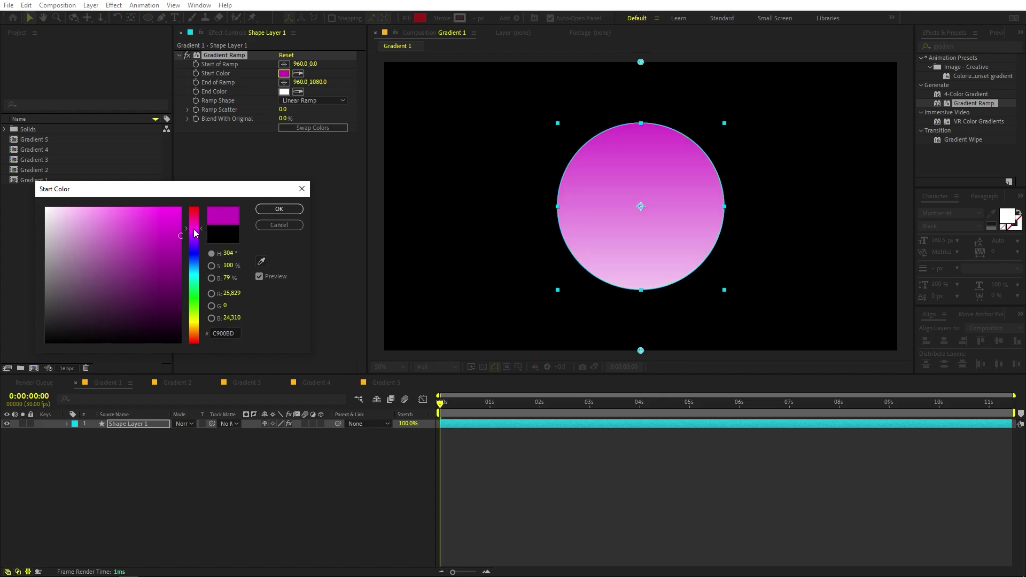
{"action": "left_click", "coordinate": [180, 208]}
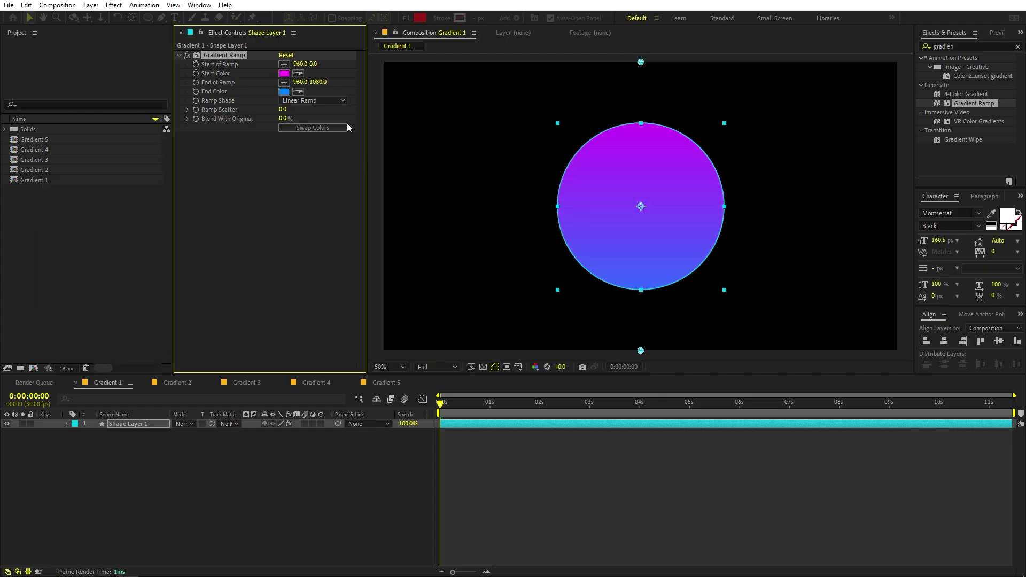
Run the ramp diagonally across the circle, placing its start at about 658, 194 and its end at about 1366, 838
{"action": "left_click", "coordinate": [284, 63]}
{"action": "left_click", "coordinate": [567, 107]}
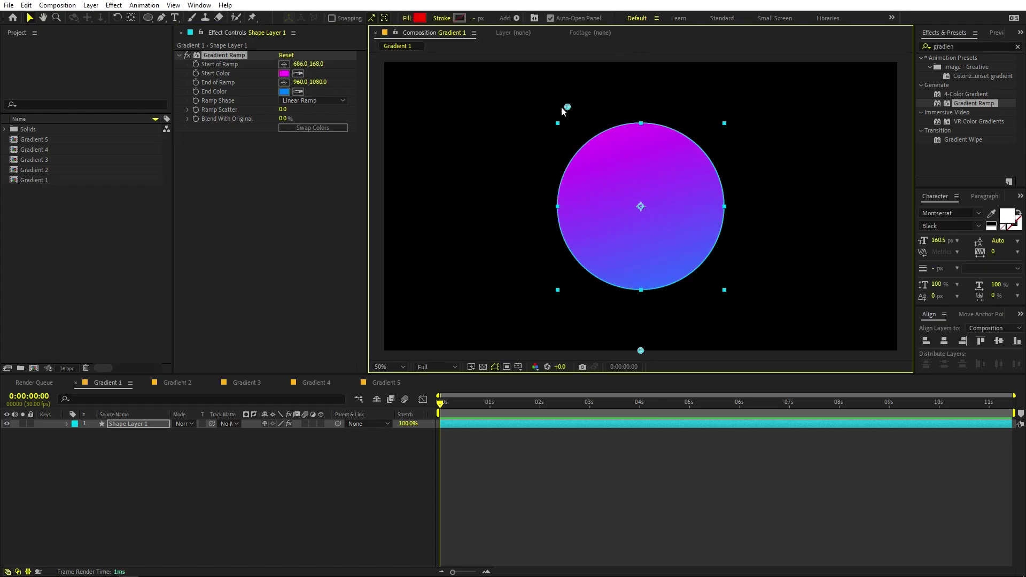
{"action": "left_click", "coordinate": [560, 111]}
{"action": "left_click", "coordinate": [251, 68]}
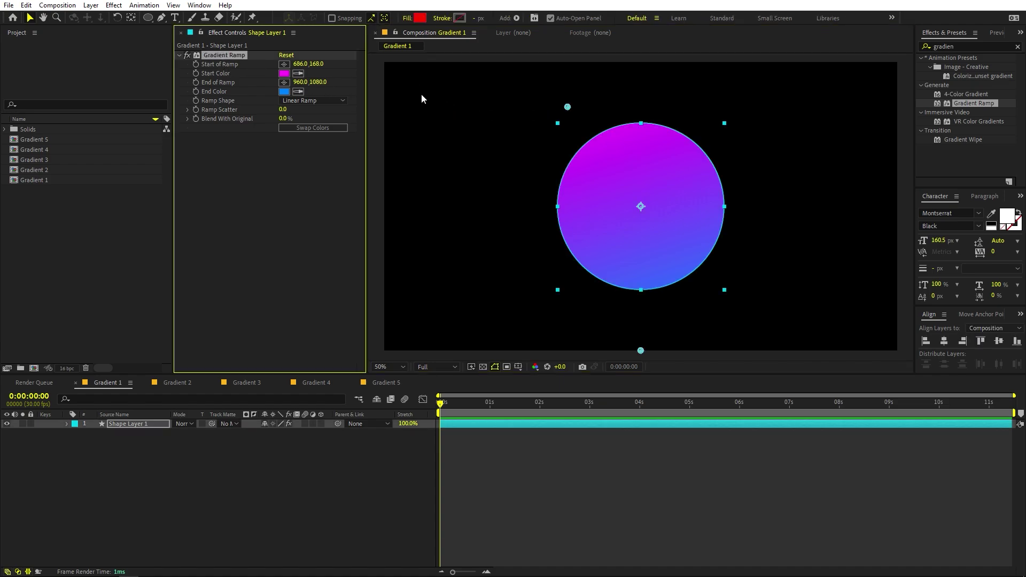
{"action": "left_click_drag", "start_coordinate": [641, 350], "coordinate": [749, 286]}
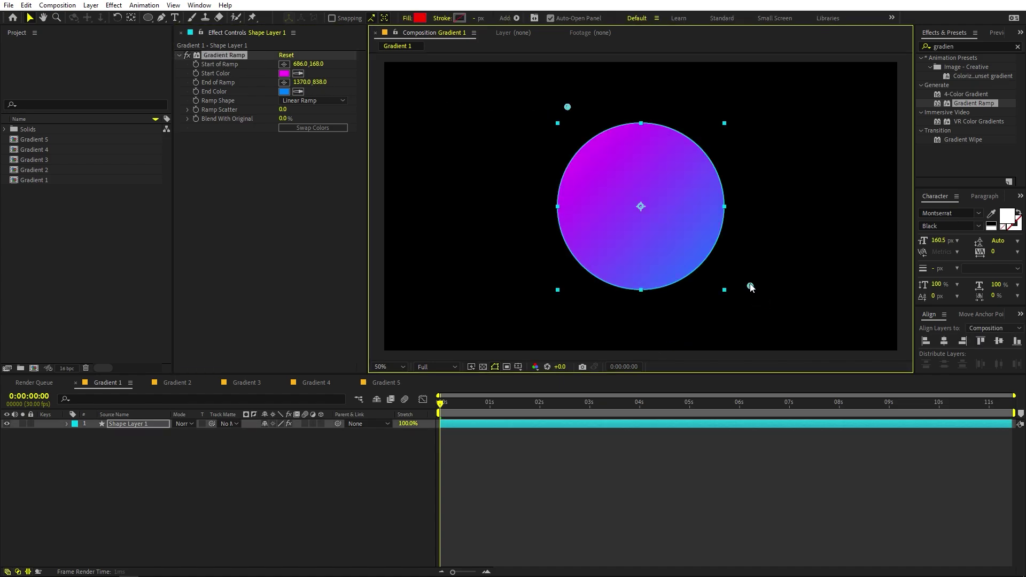
{"action": "left_click_drag", "start_coordinate": [569, 109], "coordinate": [562, 116]}
Change the ramp shape to Radial Ramp and move its start to about 996, 504 and its end to about 614, 906
{"action": "left_click", "coordinate": [309, 101]}
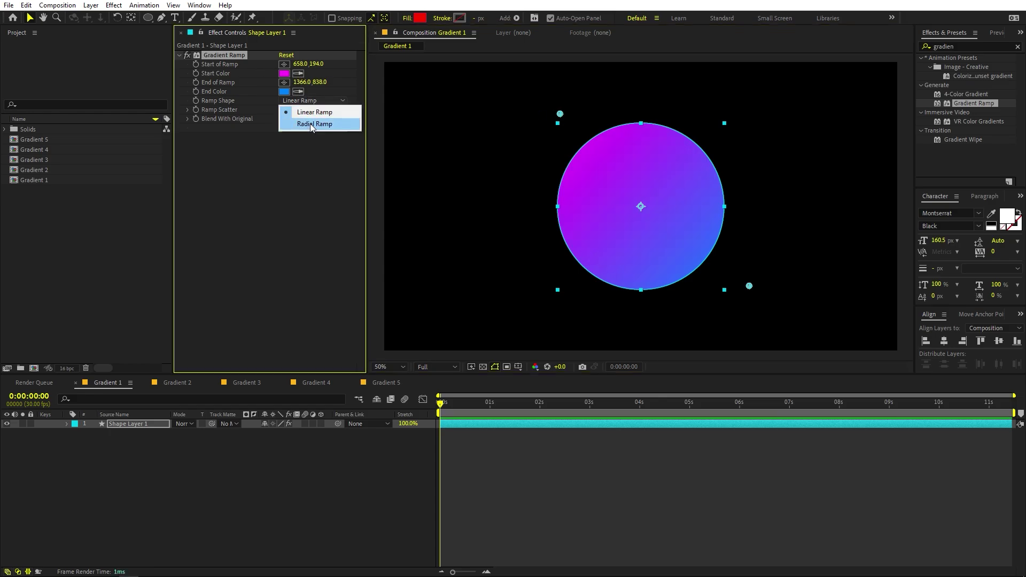
{"action": "left_click", "coordinate": [309, 122]}
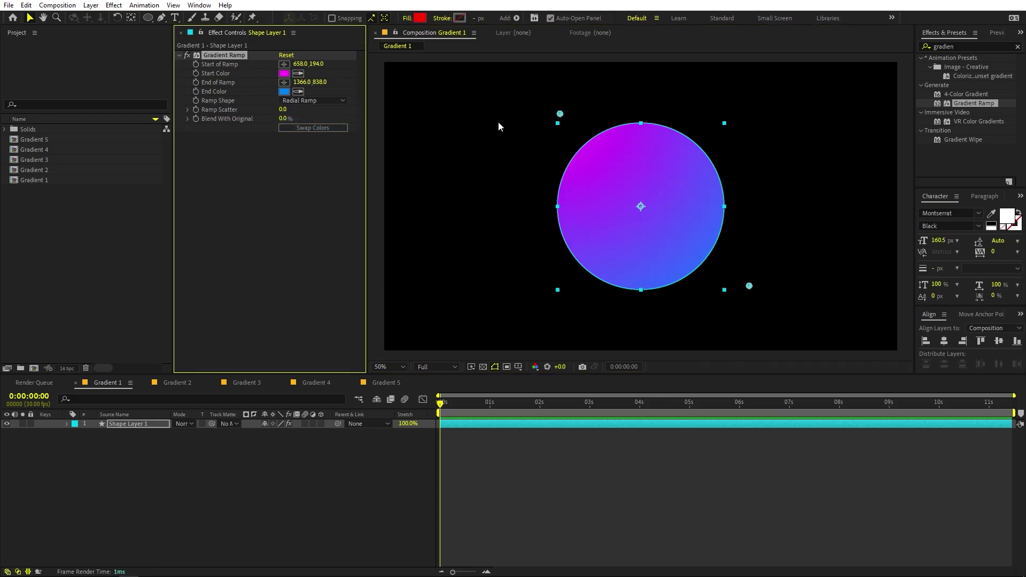
{"action": "left_click_drag", "start_coordinate": [563, 112], "coordinate": [651, 196]}
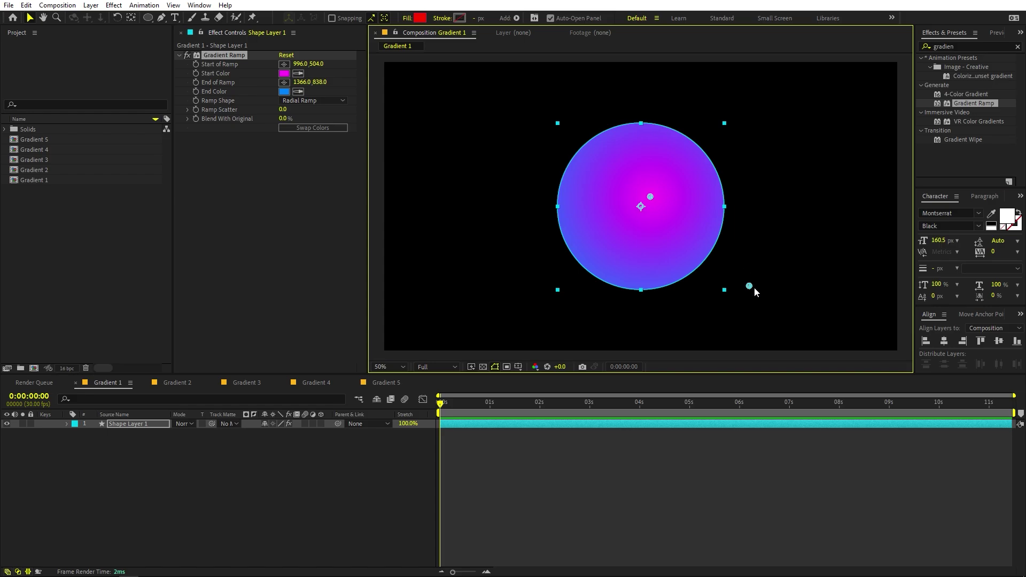
{"action": "left_click_drag", "start_coordinate": [750, 287], "coordinate": [548, 304]}
Add a Gradient Overlay layer style to Shape Layer 1 in the Gradient 2 composition
{"action": "left_click", "coordinate": [180, 382]}
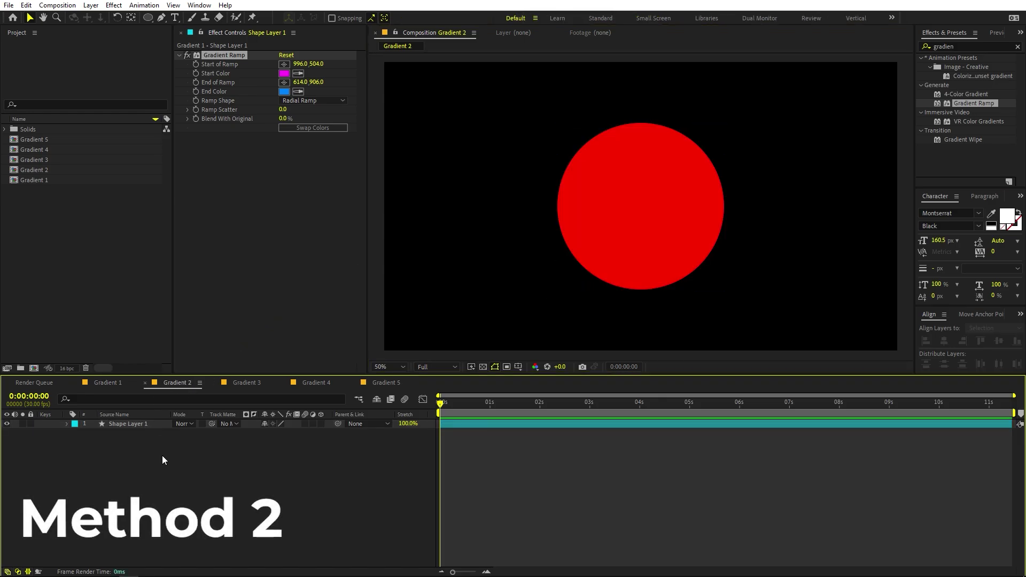
{"action": "left_click", "coordinate": [135, 426]}
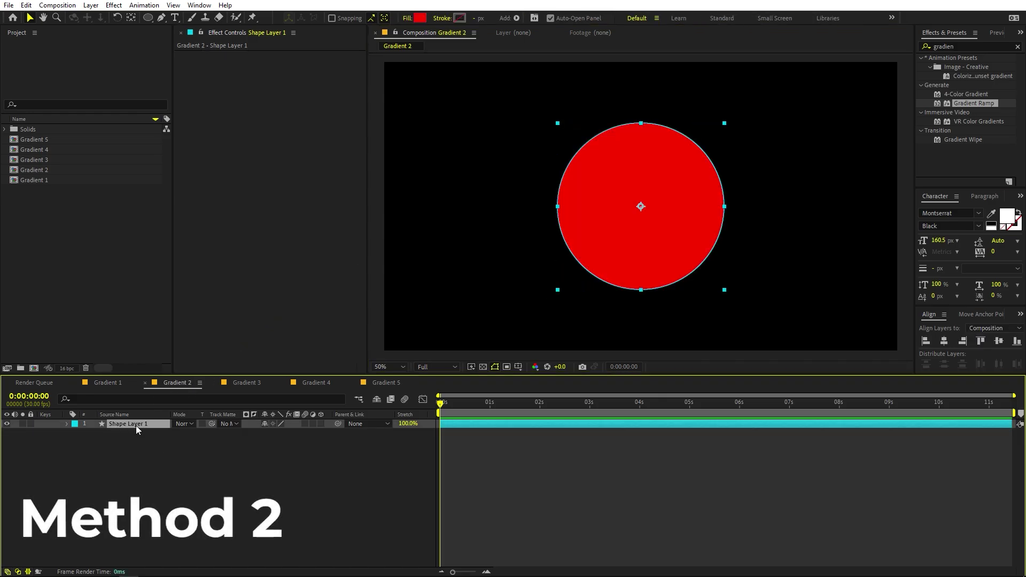
{"action": "right_click", "coordinate": [135, 425]}
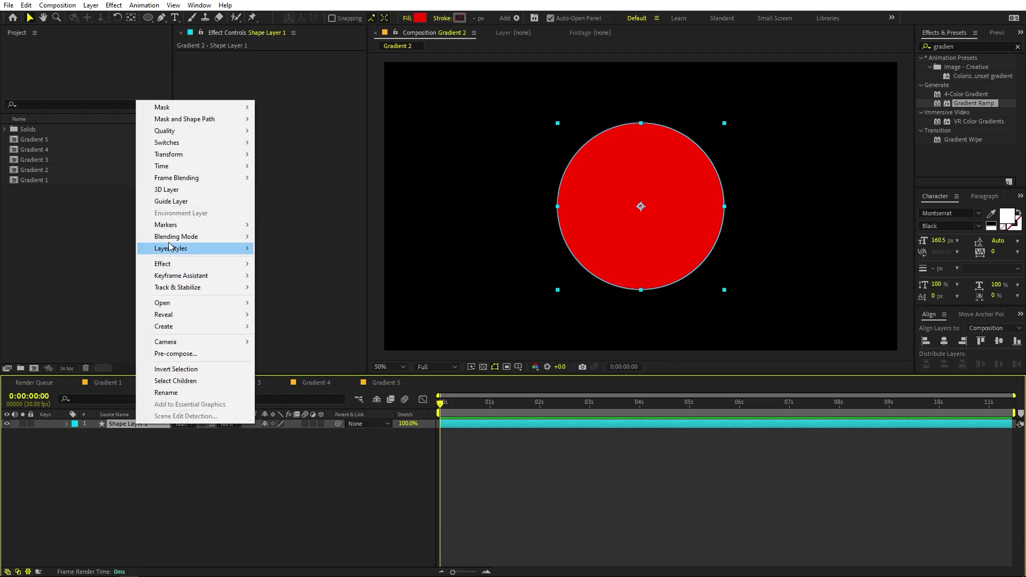
{"action": "mouse_move", "coordinate": [179, 250]}
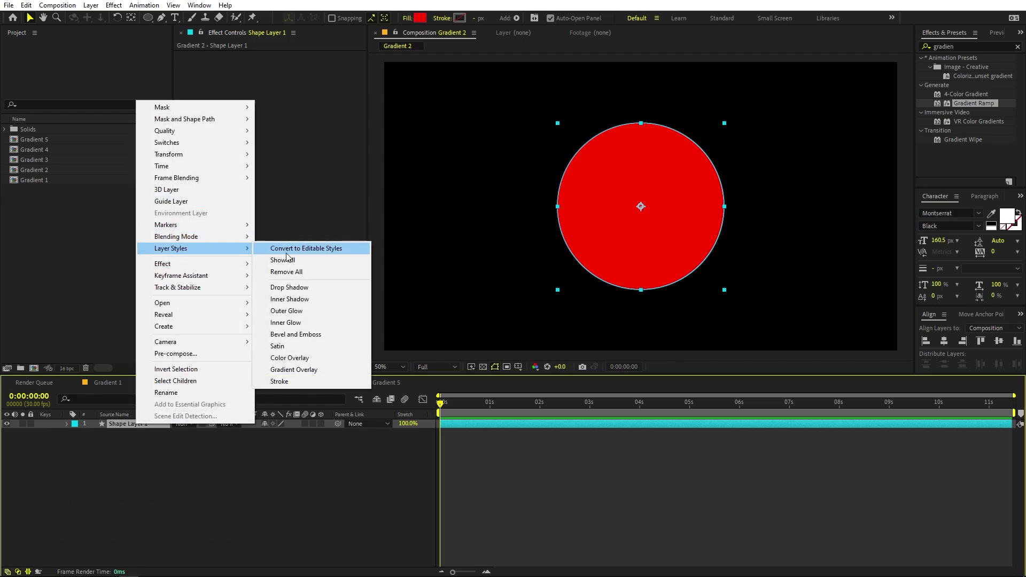
{"action": "left_click", "coordinate": [292, 371]}
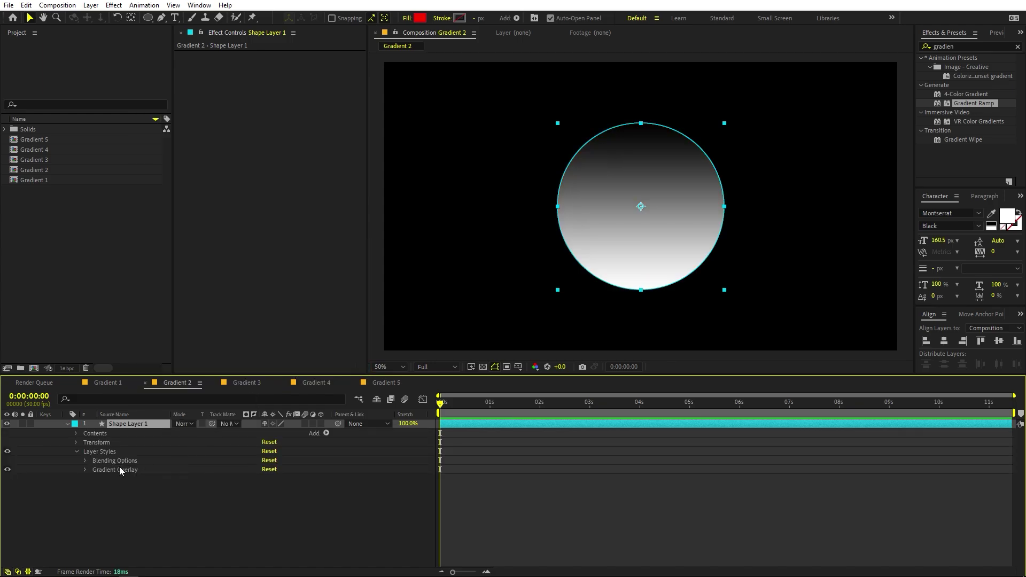
Edit the Gradient Overlay's colors, adding a pinkish-purple stop at 22 % beside the white end
{"action": "left_click", "coordinate": [85, 468]}
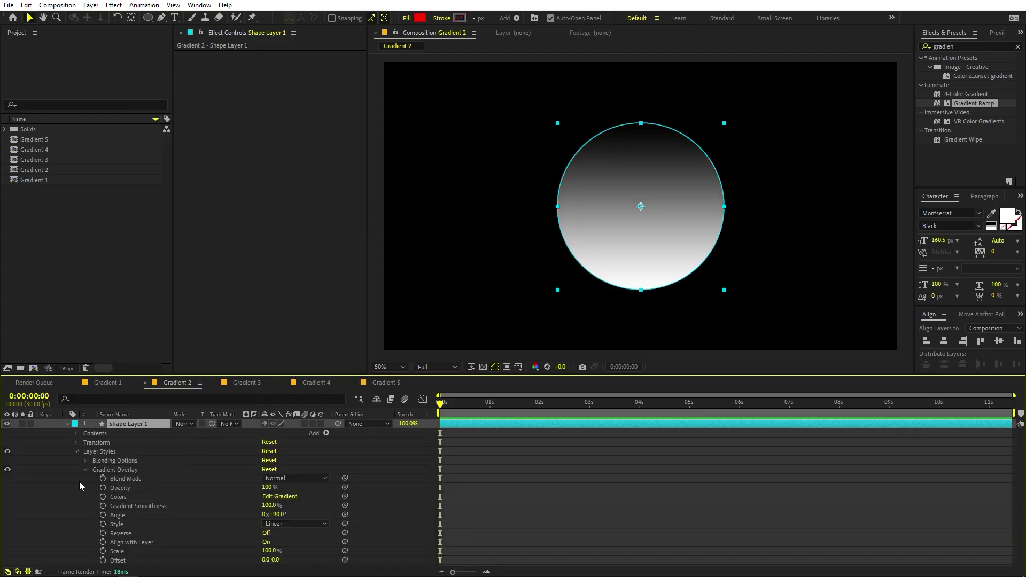
{"action": "left_click", "coordinate": [281, 495]}
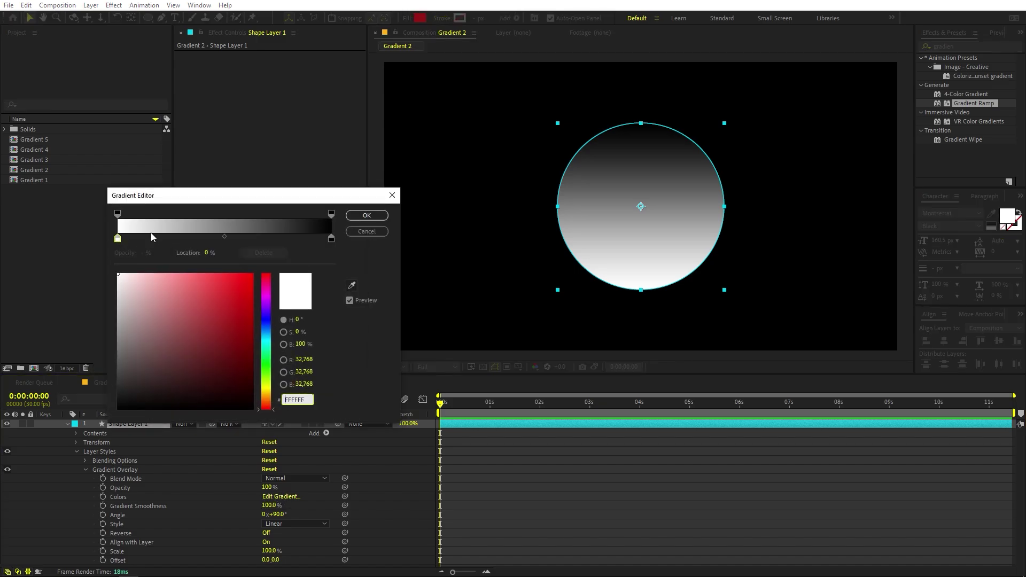
{"action": "left_click_drag", "start_coordinate": [151, 234], "coordinate": [165, 238]}
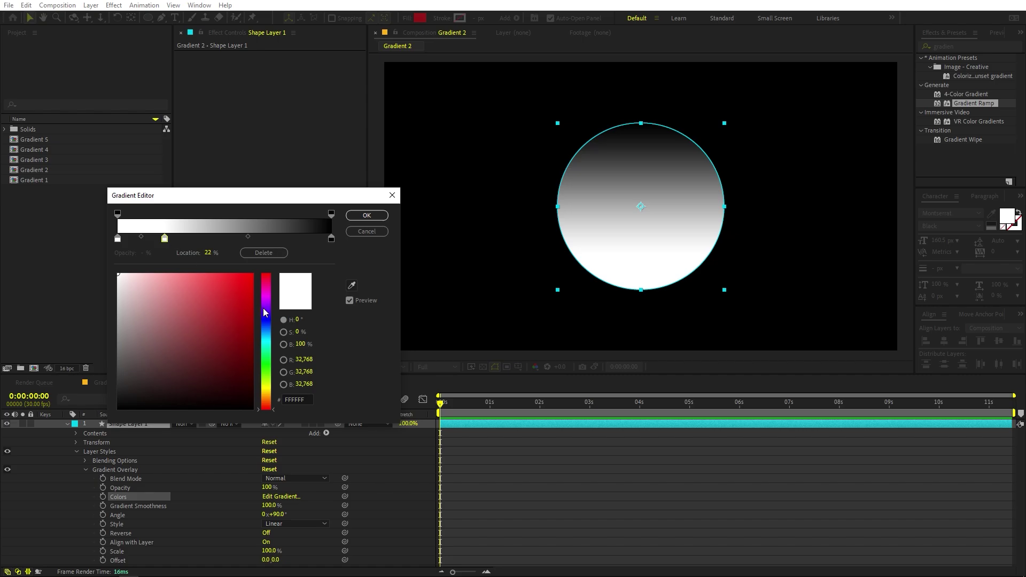
{"action": "left_click_drag", "start_coordinate": [265, 309], "coordinate": [193, 274]}
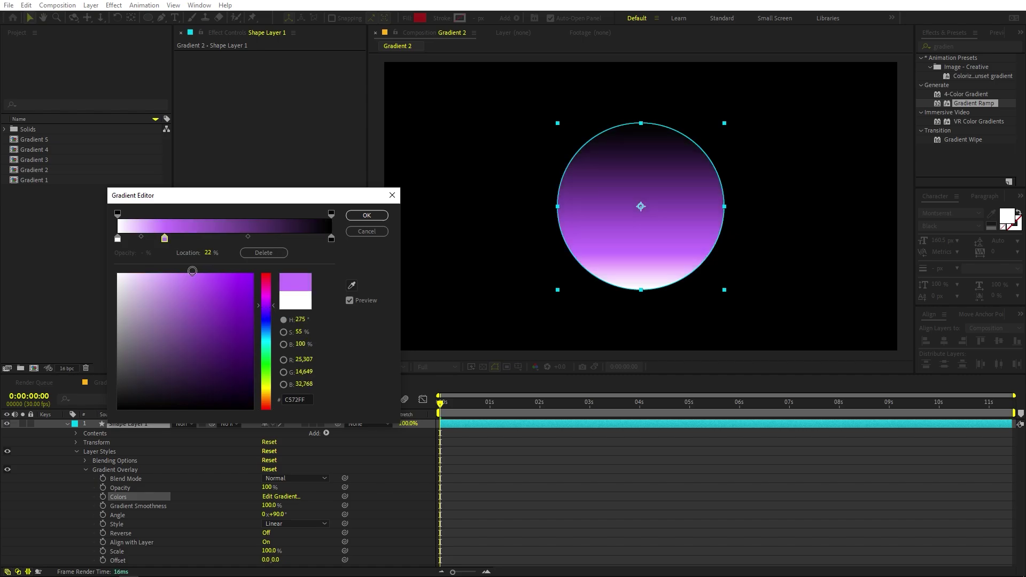
{"action": "left_click_drag", "start_coordinate": [273, 309], "coordinate": [273, 302]}
Add a saturated blue color stop slightly past the middle of the gradient, between the purple stop and the black end
{"action": "left_click", "coordinate": [255, 238]}
{"action": "left_click_drag", "start_coordinate": [255, 239], "coordinate": [246, 238]}
{"action": "mouse_move", "coordinate": [269, 305]}
{"action": "left_mouse_down"}
{"action": "mouse_move", "coordinate": [269, 347]}
{"action": "mouse_move", "coordinate": [272, 322]}
{"action": "mouse_move", "coordinate": [242, 297]}
{"action": "mouse_move", "coordinate": [257, 327]}
{"action": "mouse_move", "coordinate": [241, 275]}
{"action": "left_mouse_up"}
Try an extra yellow-green color stop at 83.7 % near the black end and delete it
{"action": "left_click", "coordinate": [297, 239]}
{"action": "left_click_drag", "start_coordinate": [274, 322], "coordinate": [272, 383]}
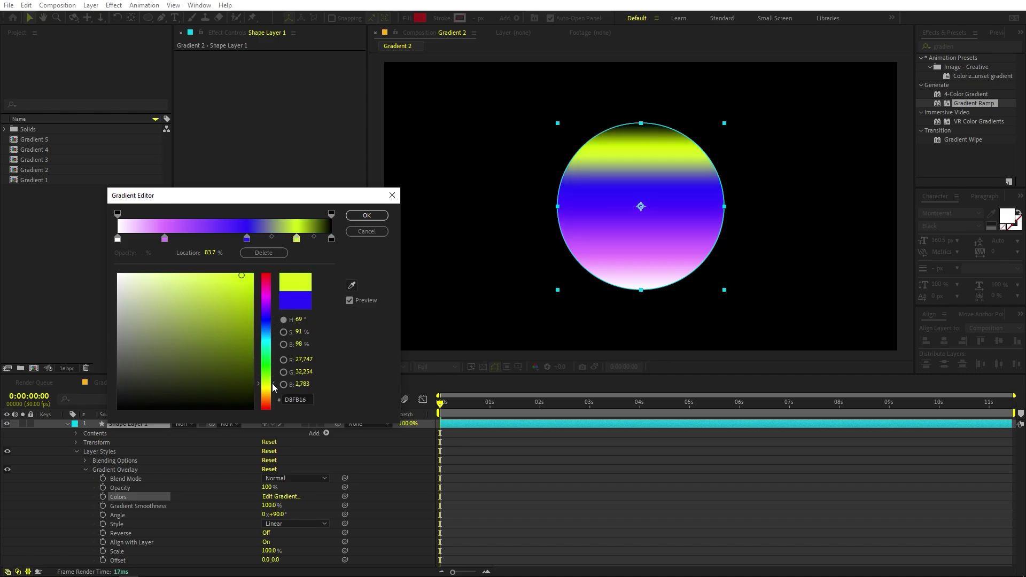
{"action": "left_click", "coordinate": [278, 252]}
Accept the edited gradient and set the Gradient Overlay's scale to 106 % and its angle to 247°
{"action": "left_click", "coordinate": [366, 216]}
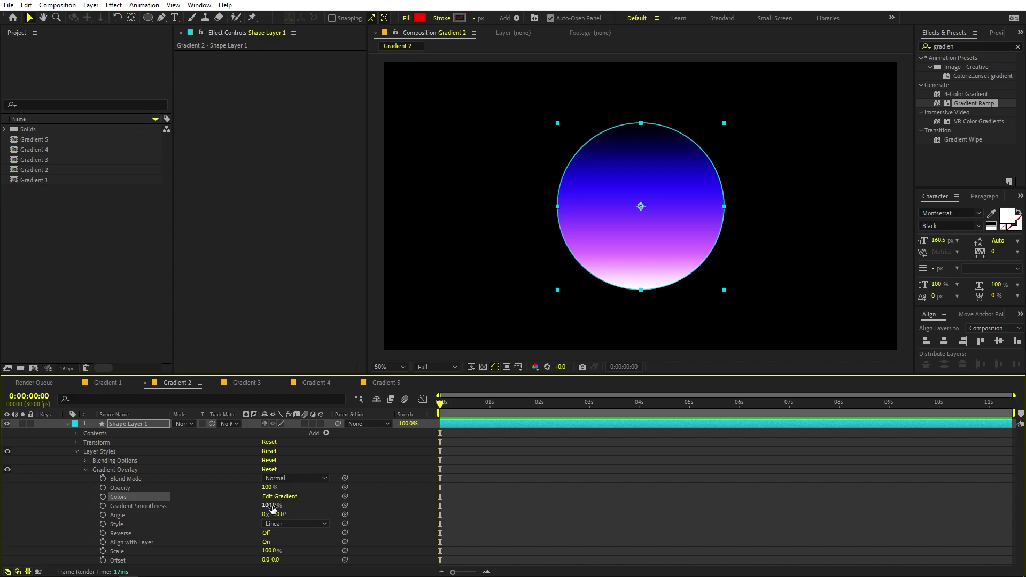
{"action": "left_click_drag", "start_coordinate": [267, 488], "coordinate": [401, 499]}
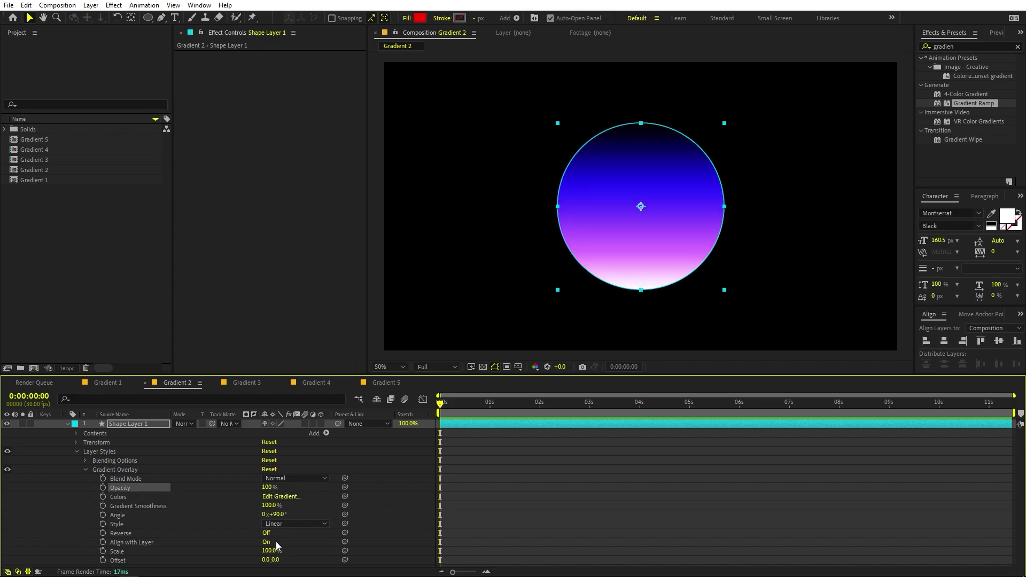
{"action": "mouse_move", "coordinate": [271, 550]}
{"action": "left_mouse_down"}
{"action": "mouse_move", "coordinate": [214, 552]}
{"action": "mouse_move", "coordinate": [278, 556]}
{"action": "mouse_move", "coordinate": [266, 564]}
{"action": "mouse_move", "coordinate": [278, 550]}
{"action": "left_mouse_up"}
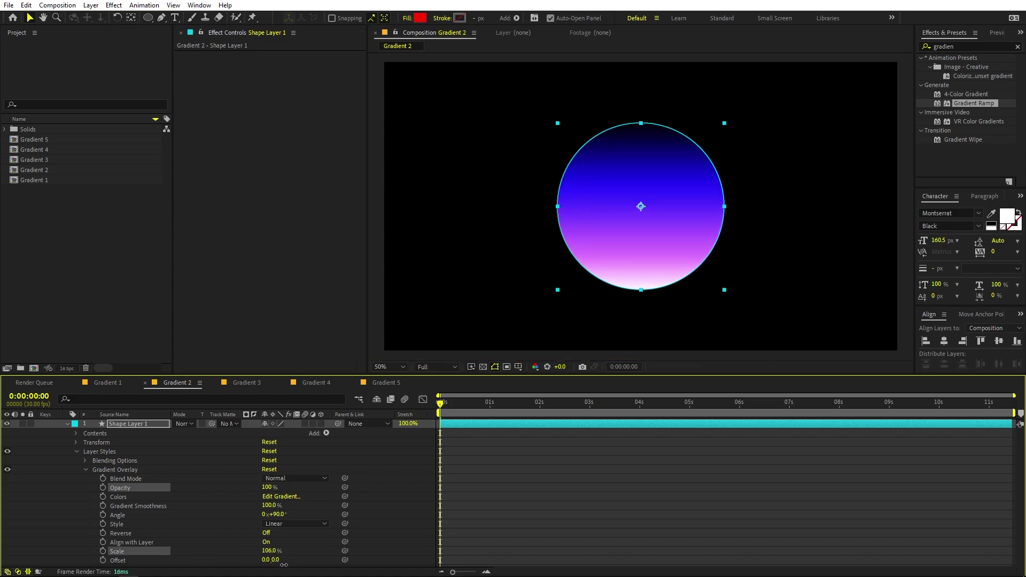
{"action": "left_click_drag", "start_coordinate": [275, 513], "coordinate": [524, 521]}
{"action": "left_click", "coordinate": [524, 521]}
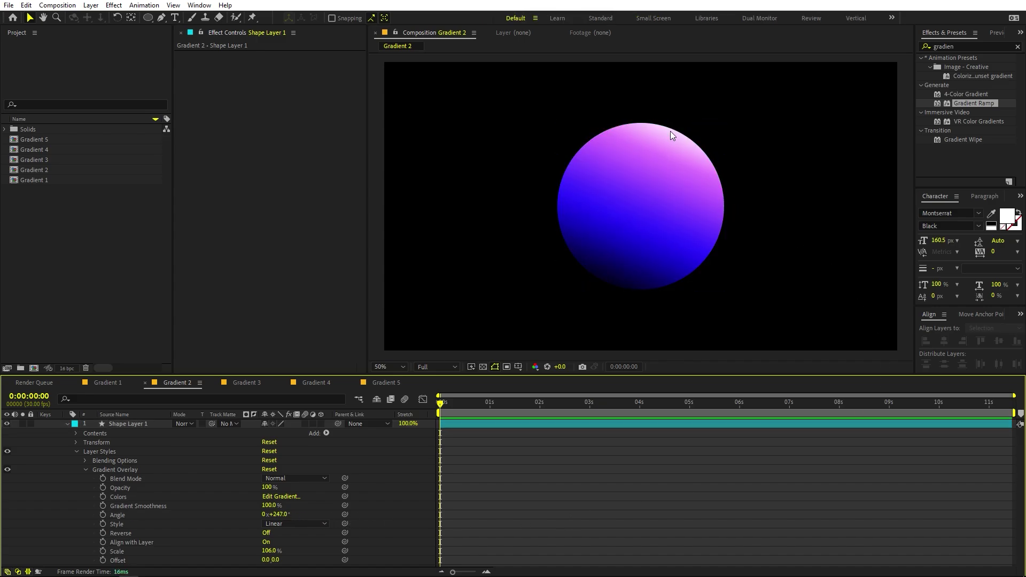
Revisit the Gradient 1 composition and return to Gradient 2 to compare the two gradient results
{"action": "left_click", "coordinate": [116, 385]}
{"action": "left_click", "coordinate": [177, 382]}
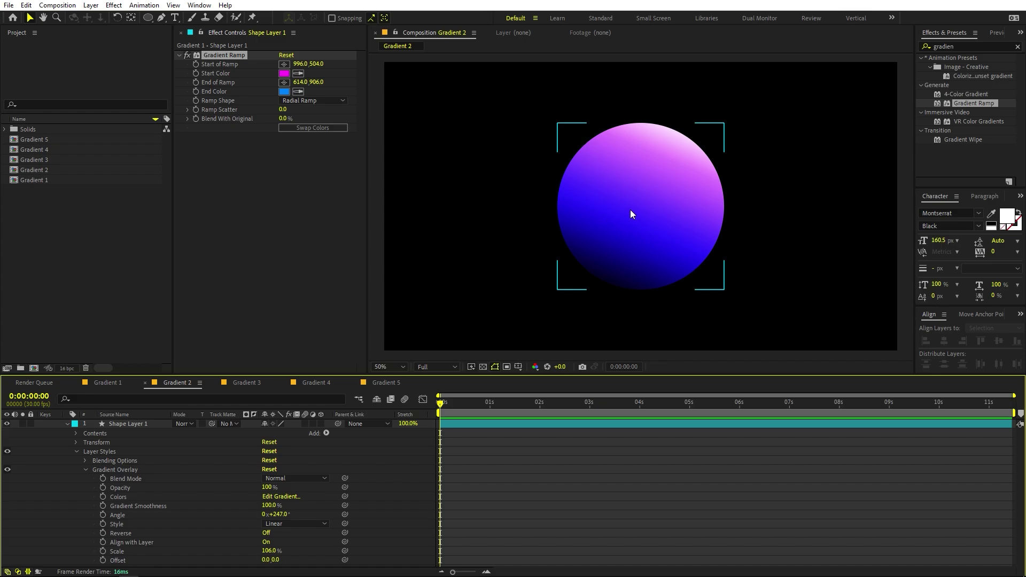
In the Gradient 3 composition, try a radial gradient fill on the circle and settle on a linear gradient fill
{"action": "left_click", "coordinate": [254, 381]}
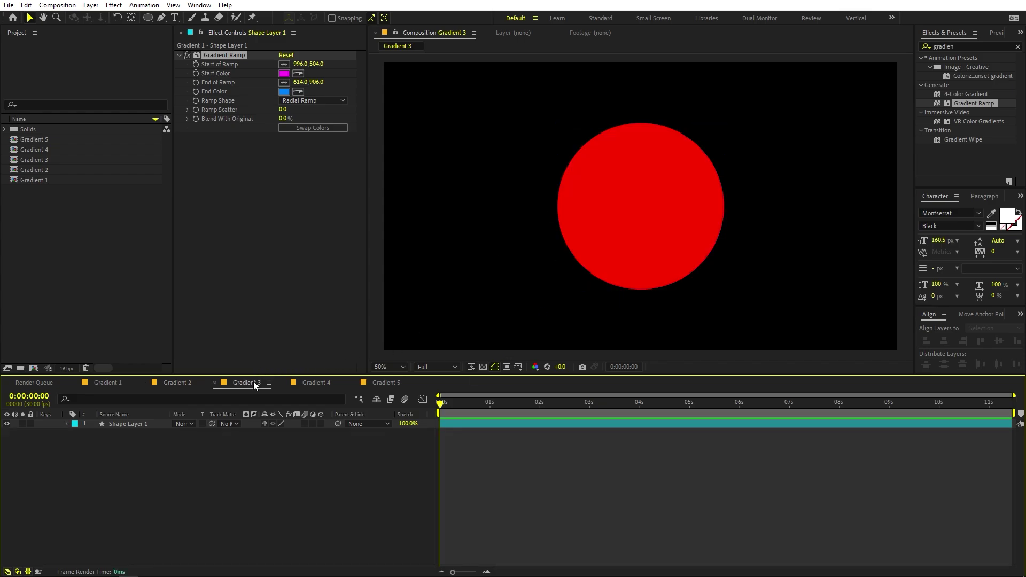
{"action": "left_click", "coordinate": [131, 424]}
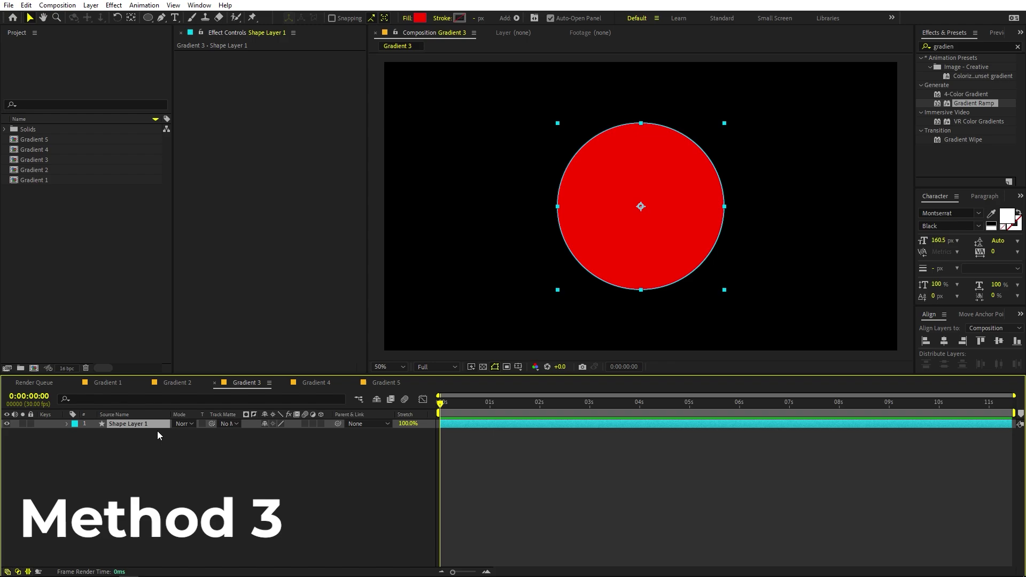
{"action": "left_click", "coordinate": [408, 18]}
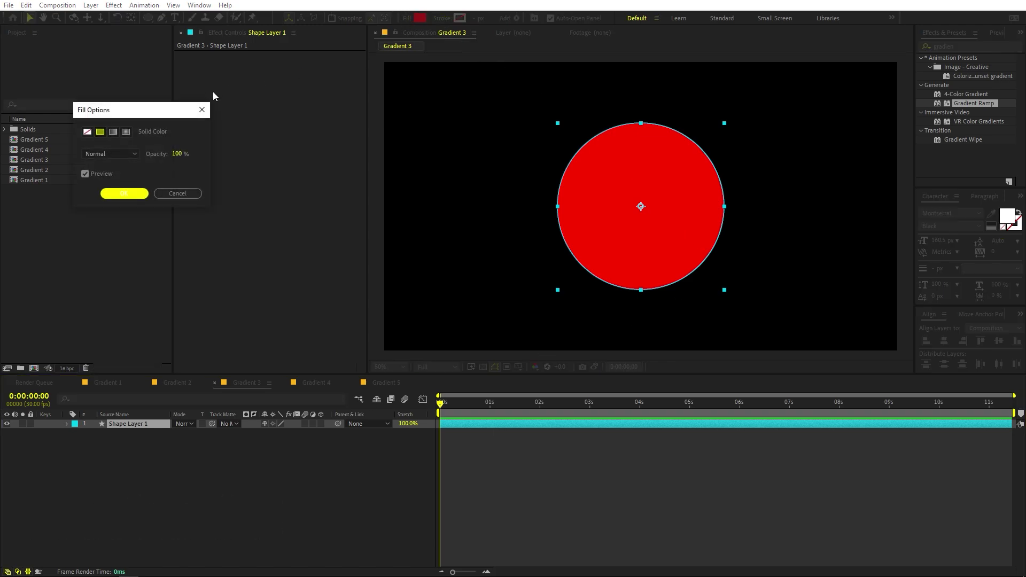
{"action": "left_click", "coordinate": [111, 131]}
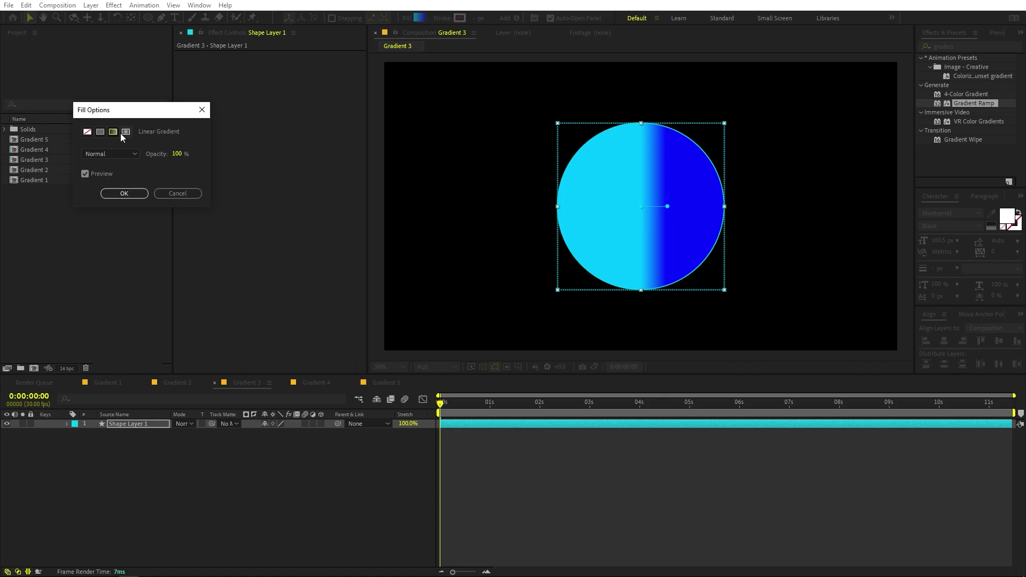
{"action": "left_click", "coordinate": [126, 132]}
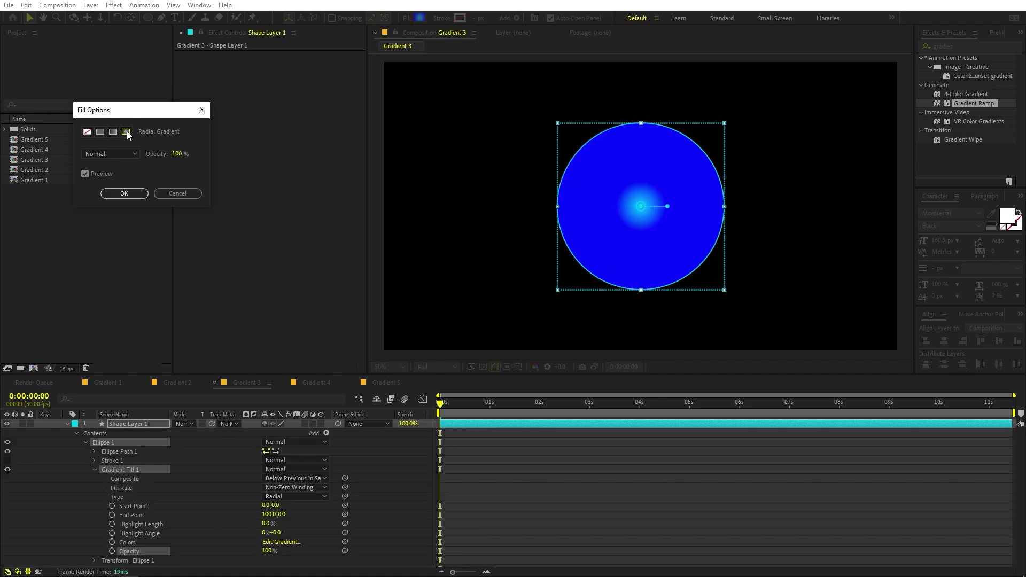
{"action": "left_click", "coordinate": [112, 132]}
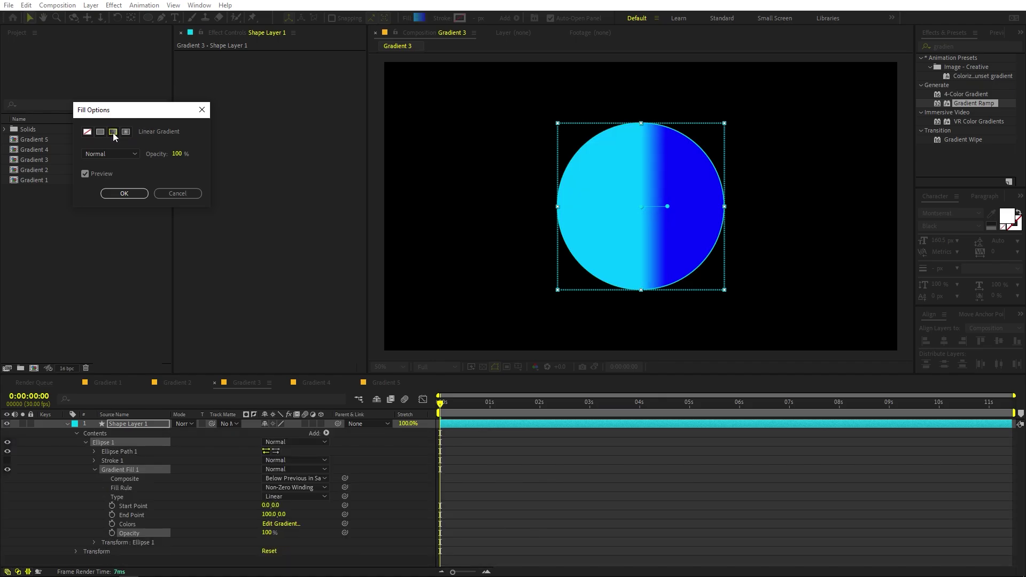
{"action": "left_click", "coordinate": [123, 193]}
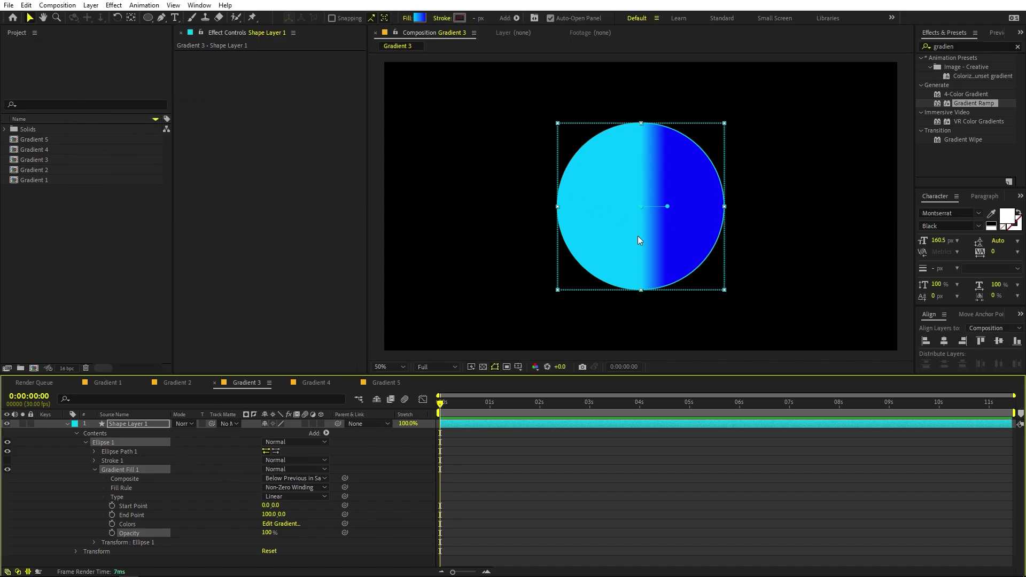
Set the gradient's start to about -146, 230 and its end to about 164, -212, and try an extra color stop near the cyan start
{"action": "left_click_drag", "start_coordinate": [641, 207], "coordinate": [602, 267]}
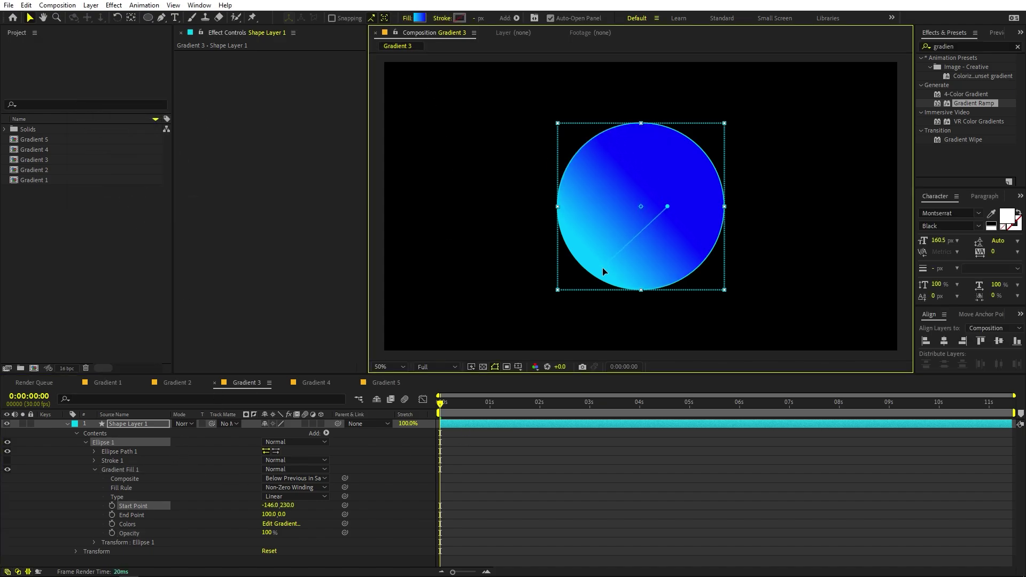
{"action": "left_click_drag", "start_coordinate": [671, 207], "coordinate": [684, 151]}
{"action": "left_click", "coordinate": [419, 18]}
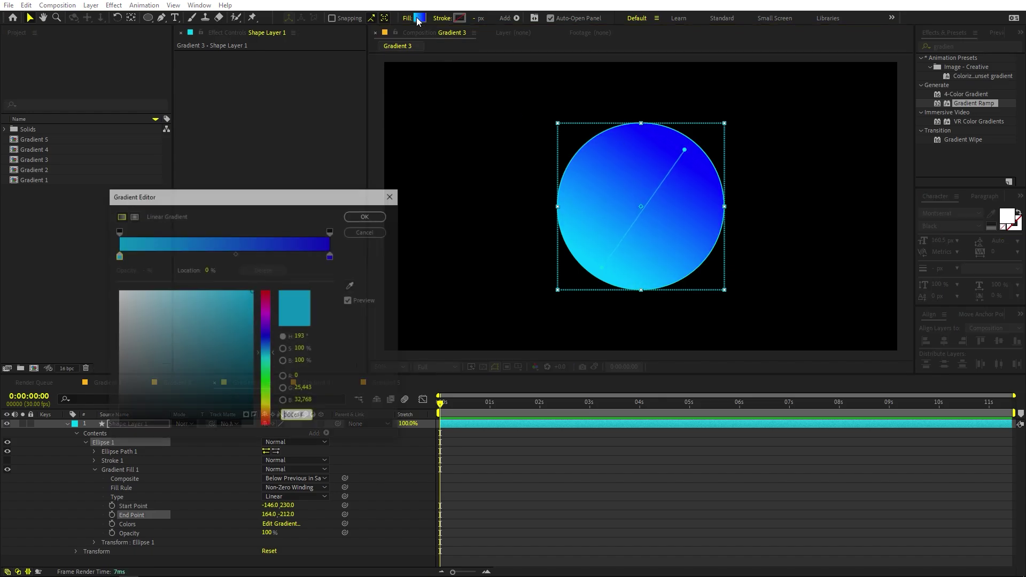
{"action": "left_click", "coordinate": [155, 258]}
{"action": "left_click_drag", "start_coordinate": [269, 292], "coordinate": [270, 355]}
{"action": "left_click", "coordinate": [361, 216]}
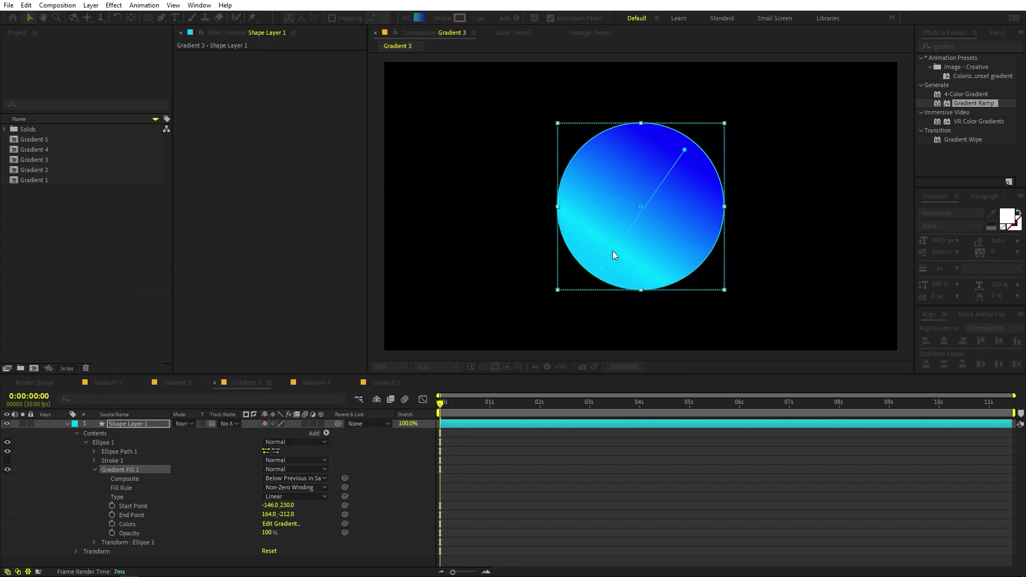
Reposition the gradient fill's start point to about 182, 196 and its end point to about -134, -208, and deselect the layer
{"action": "left_click_drag", "start_coordinate": [602, 266], "coordinate": [684, 229]}
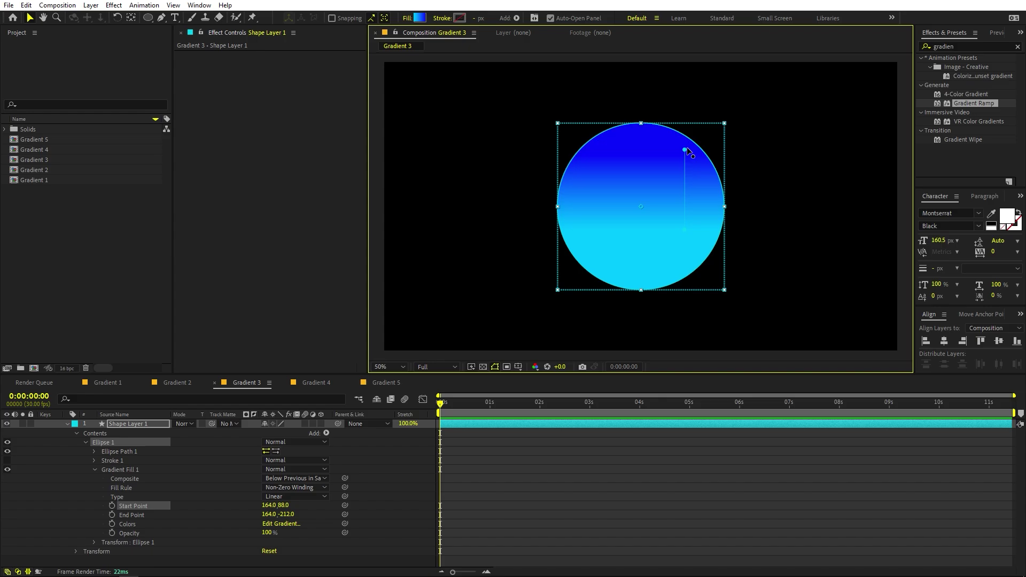
{"action": "left_click_drag", "start_coordinate": [684, 149], "coordinate": [605, 151]}
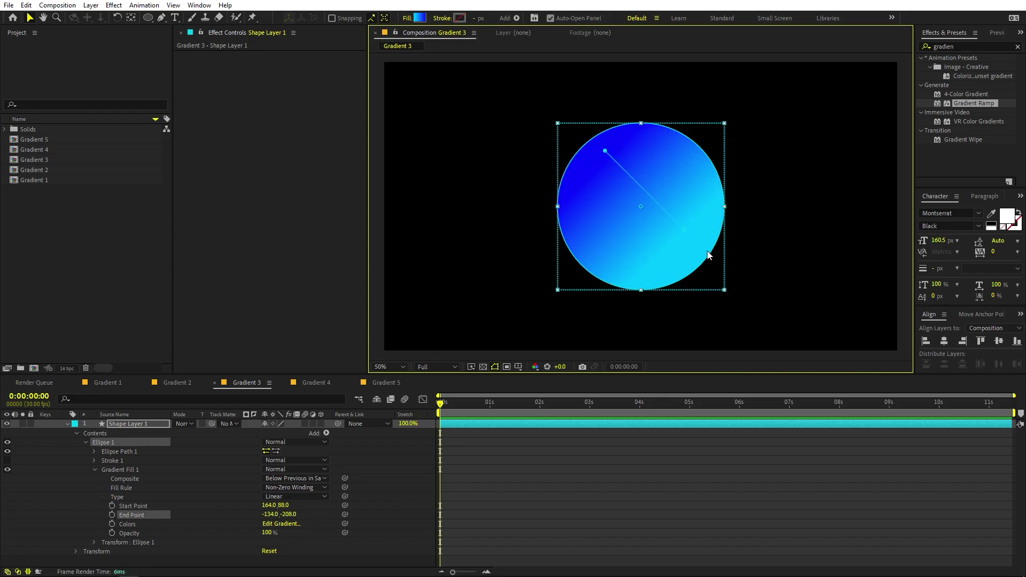
{"action": "left_click_drag", "start_coordinate": [684, 231], "coordinate": [691, 264]}
{"action": "left_click", "coordinate": [194, 481]}
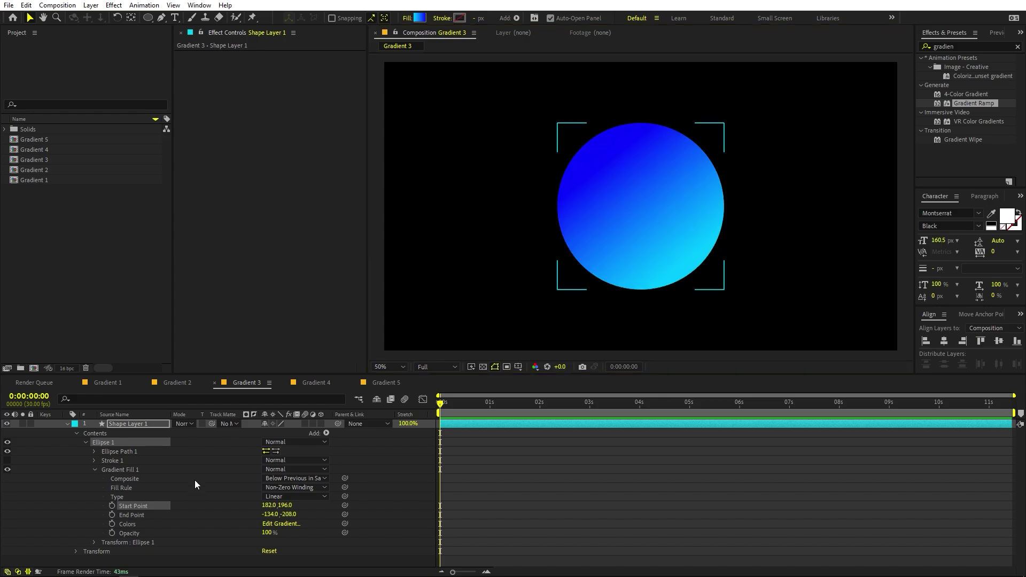
Open the Gradient 4 composition, find the 4-Color Gradient effect and apply it to Shape Layer 1
{"action": "left_click", "coordinate": [337, 386]}
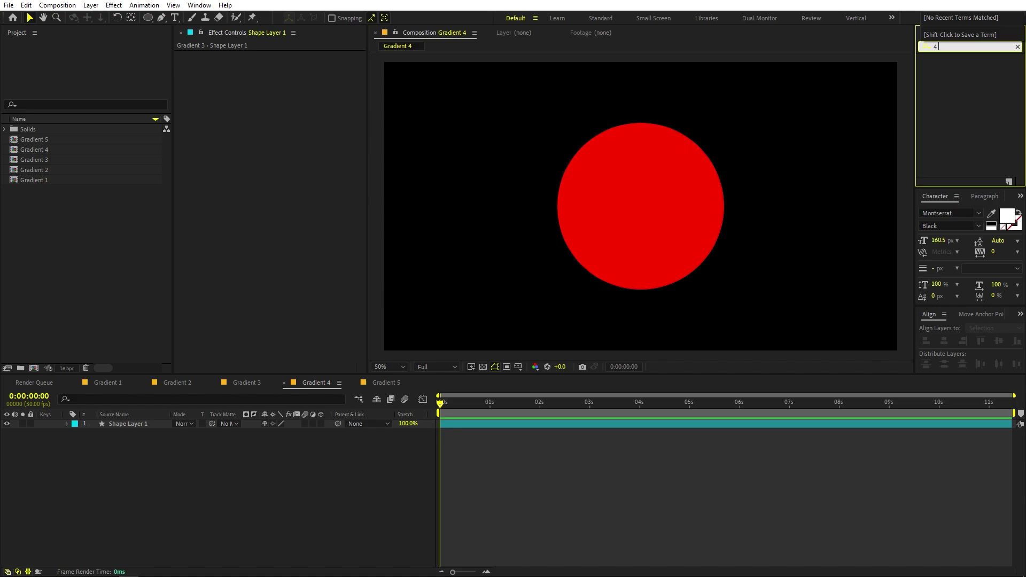
{"action": "left_click", "coordinate": [967, 67]}
{"action": "left_click_drag", "start_coordinate": [967, 67], "coordinate": [137, 426]}
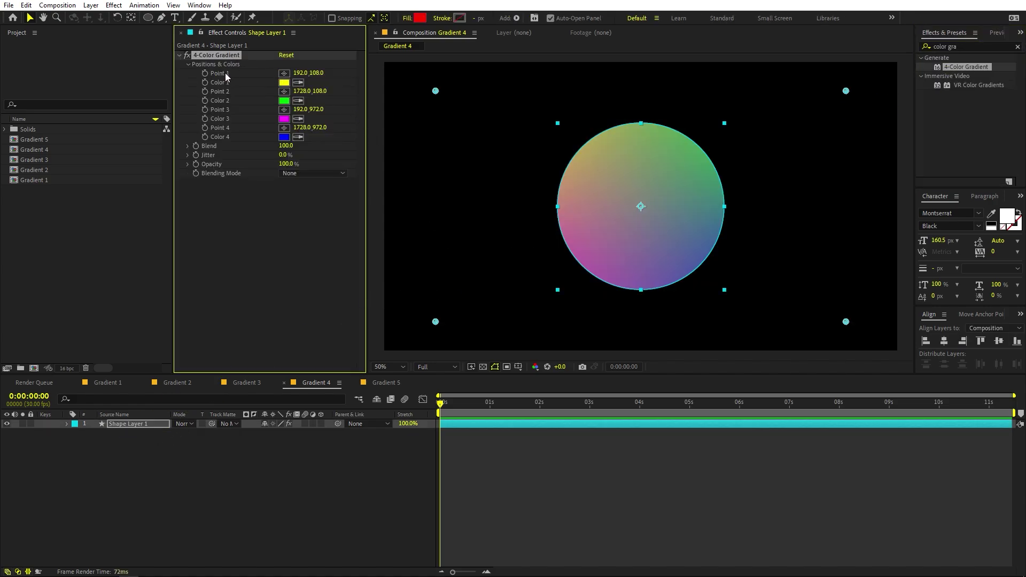
Set the 4-Color Gradient's Color 1 to white and move Point 1 to about 558, 112, above the circle
{"action": "left_click", "coordinate": [284, 84]}
{"action": "left_click", "coordinate": [45, 204]}
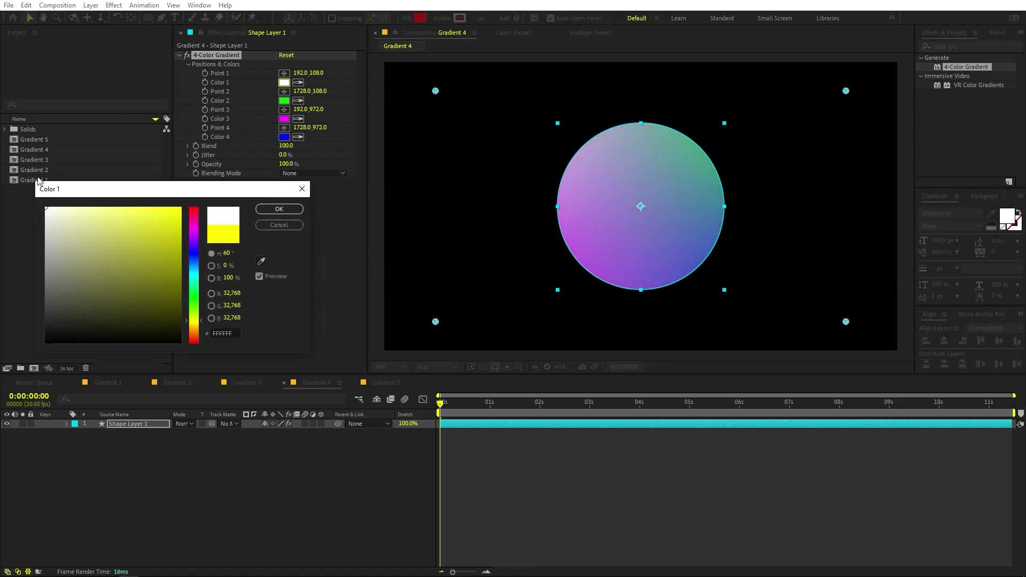
{"action": "left_click", "coordinate": [277, 206]}
{"action": "left_click_drag", "start_coordinate": [436, 91], "coordinate": [533, 92]}
Change Color 2 to purple and move Point 2 to about 762, 966, below the circle
{"action": "left_click", "coordinate": [284, 100]}
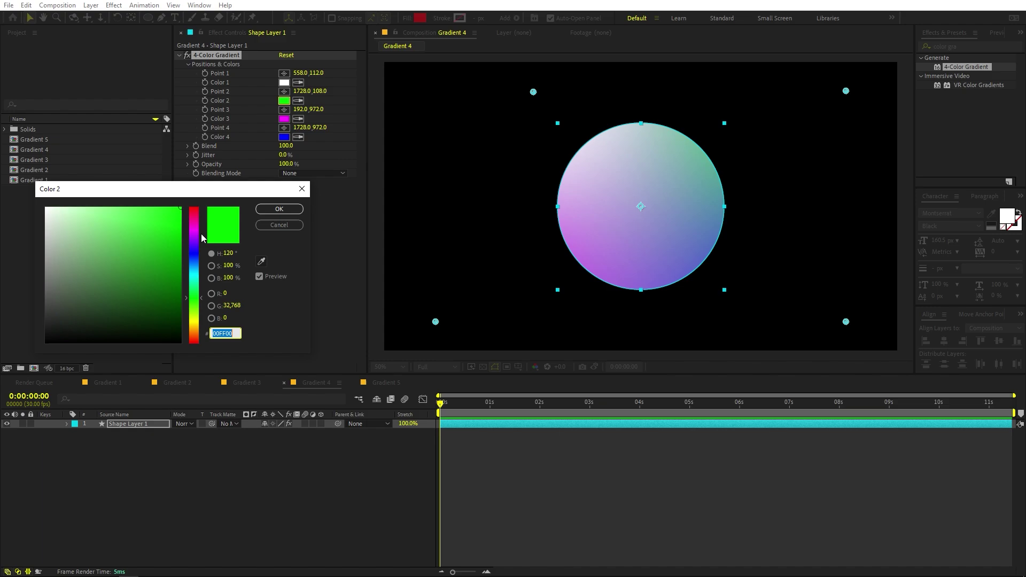
{"action": "mouse_move", "coordinate": [197, 237]}
{"action": "left_mouse_down"}
{"action": "mouse_move", "coordinate": [196, 247]}
{"action": "mouse_move", "coordinate": [195, 233]}
{"action": "left_mouse_up"}
{"action": "left_click", "coordinate": [279, 208]}
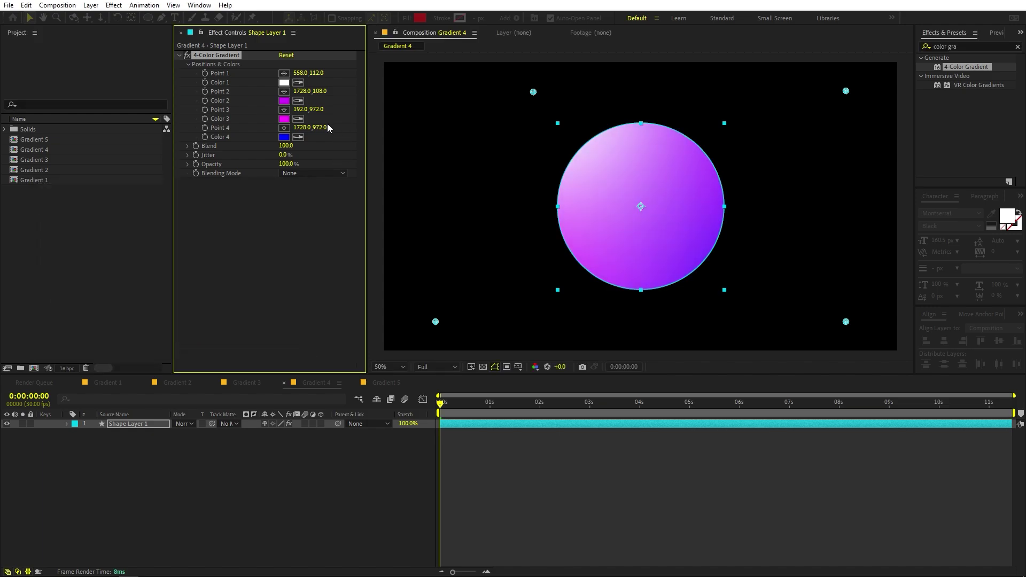
{"action": "left_click_drag", "start_coordinate": [846, 90], "coordinate": [588, 320]}
Set Color 3 to cyan, placing Point 3 at about 1290, 222 and Point 4 at about 1432, 848
{"action": "key", "text": "comma"}
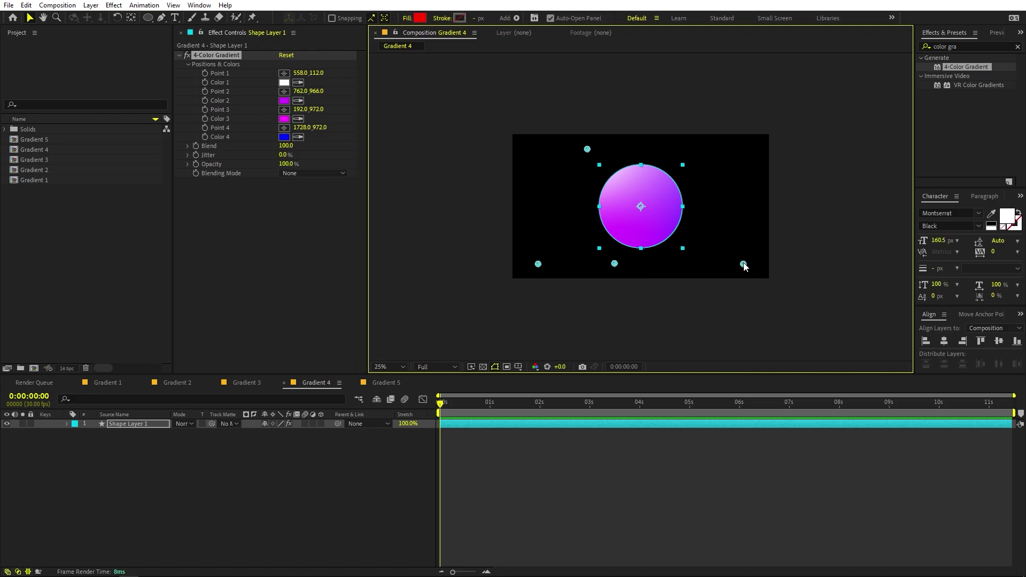
{"action": "left_click_drag", "start_coordinate": [743, 264], "coordinate": [701, 216]}
{"action": "left_click", "coordinate": [710, 434]}
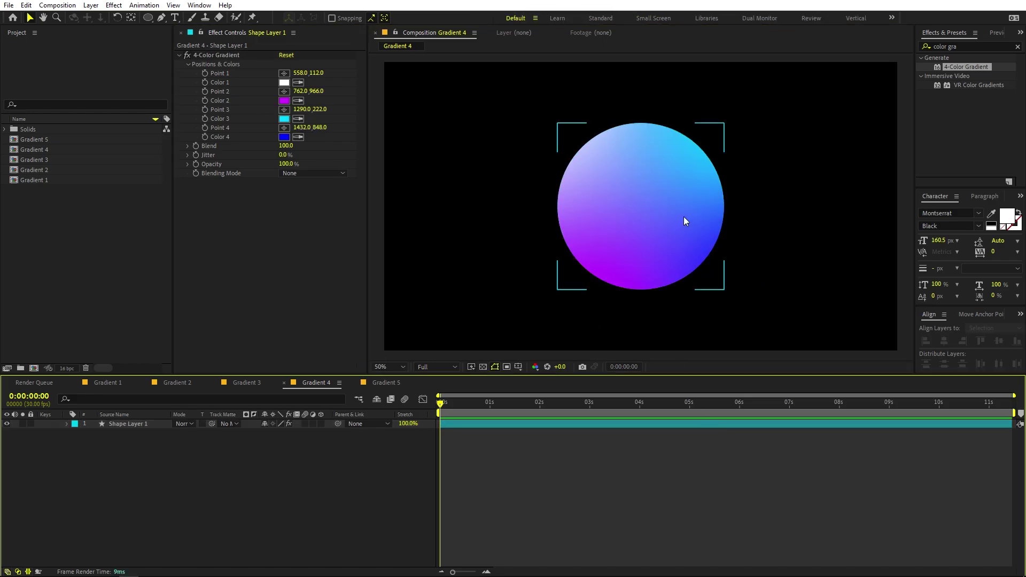
{"action": "left_click", "coordinate": [226, 53]}
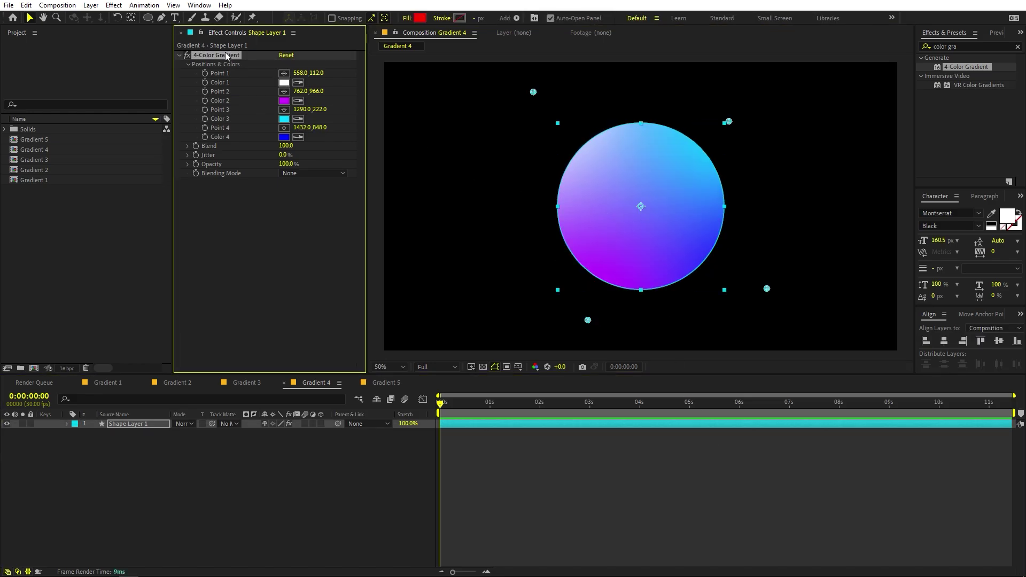
{"action": "left_click", "coordinate": [256, 463]}
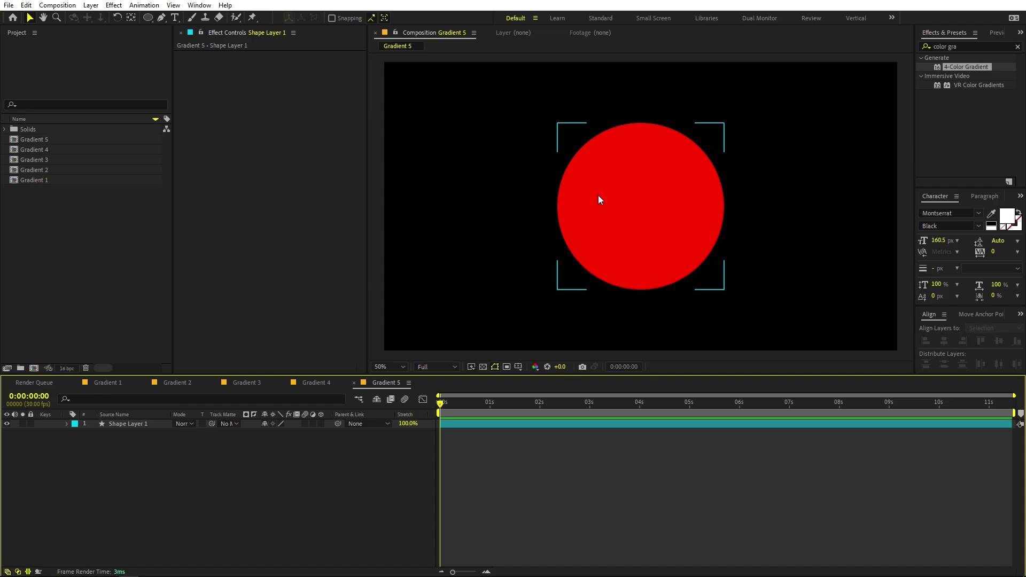
Create a new 1920 x 1080 composition at 30 fps named Colors
{"action": "left_click", "coordinate": [393, 357]}
{"action": "left_click", "coordinate": [57, 6]}
{"action": "left_click", "coordinate": [73, 17]}
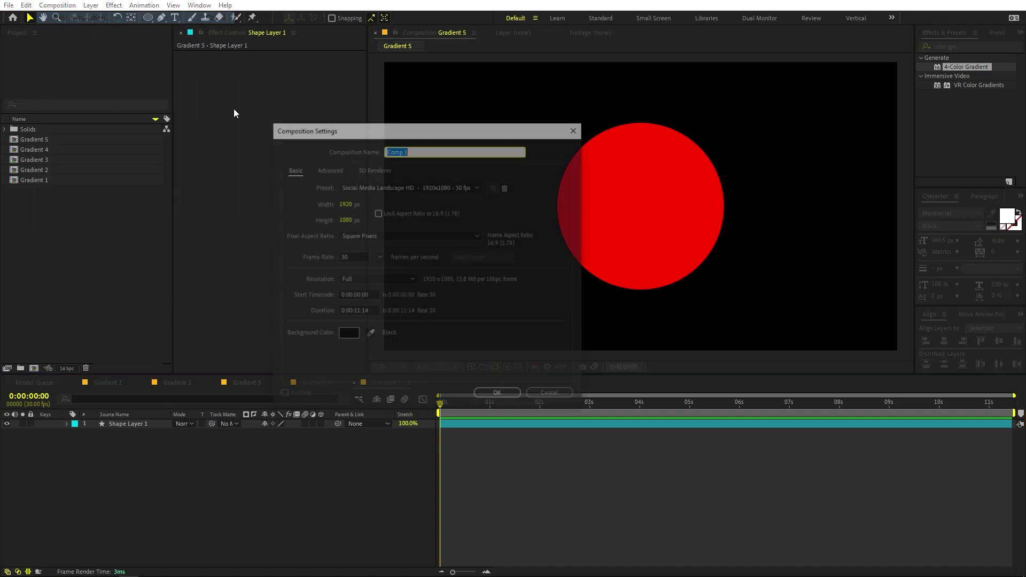
{"action": "type", "text": "Grad"}
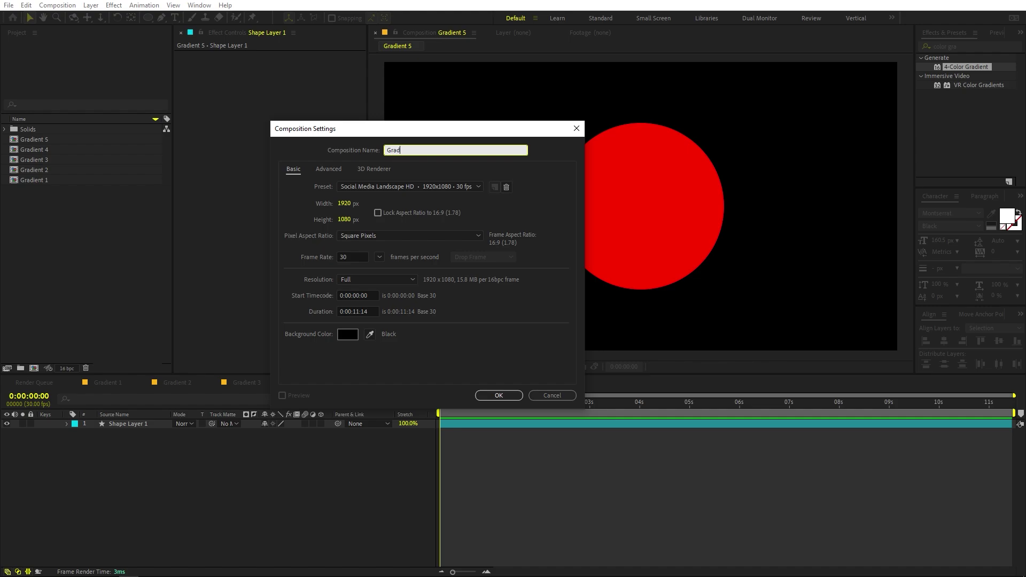
{"action": "key", "text": "ctrl+a"}
{"action": "type", "text": "Color"}
{"action": "key", "text": "Return"}
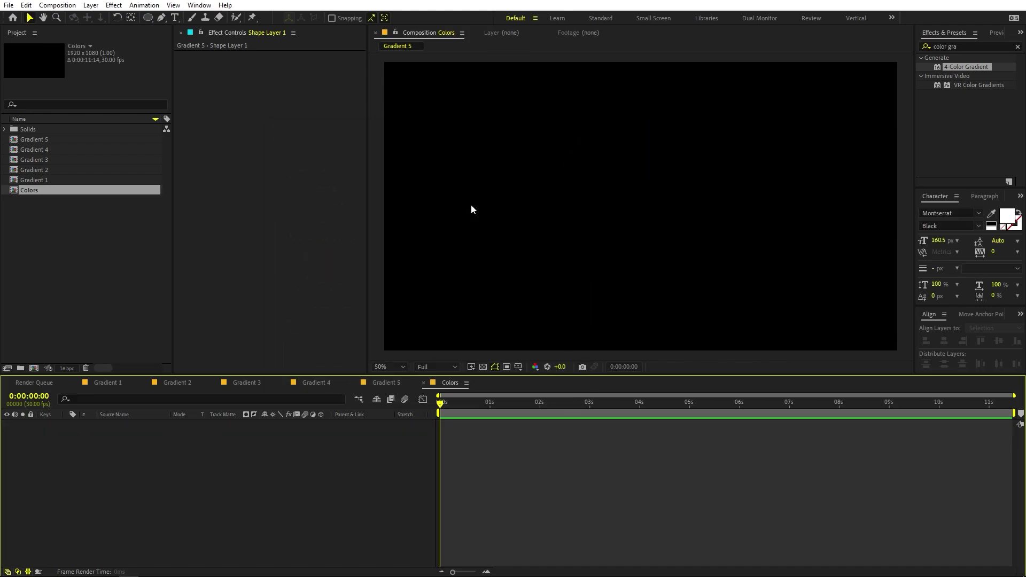
{"action": "left_click", "coordinate": [43, 294]}
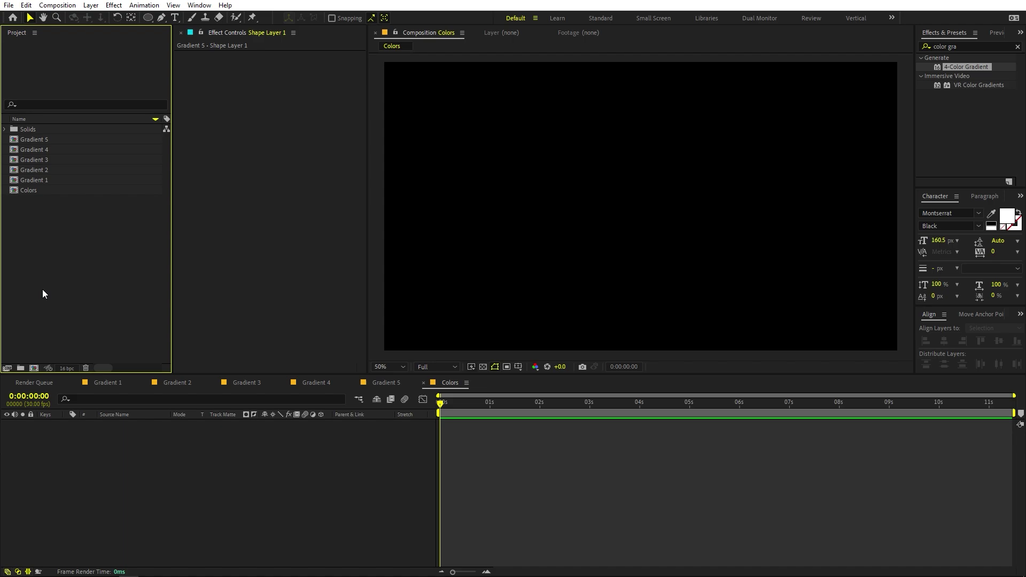
Draw a circle with the Ellipse tool and a solid red fill, slightly below and left of the composition's center
{"action": "left_click", "coordinate": [148, 18]}
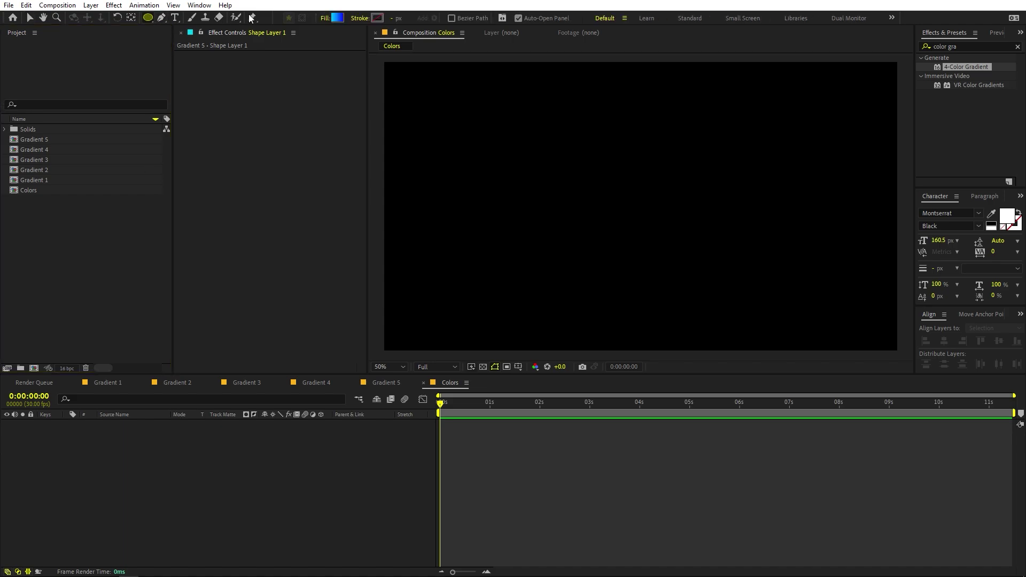
{"action": "left_click", "coordinate": [325, 18]}
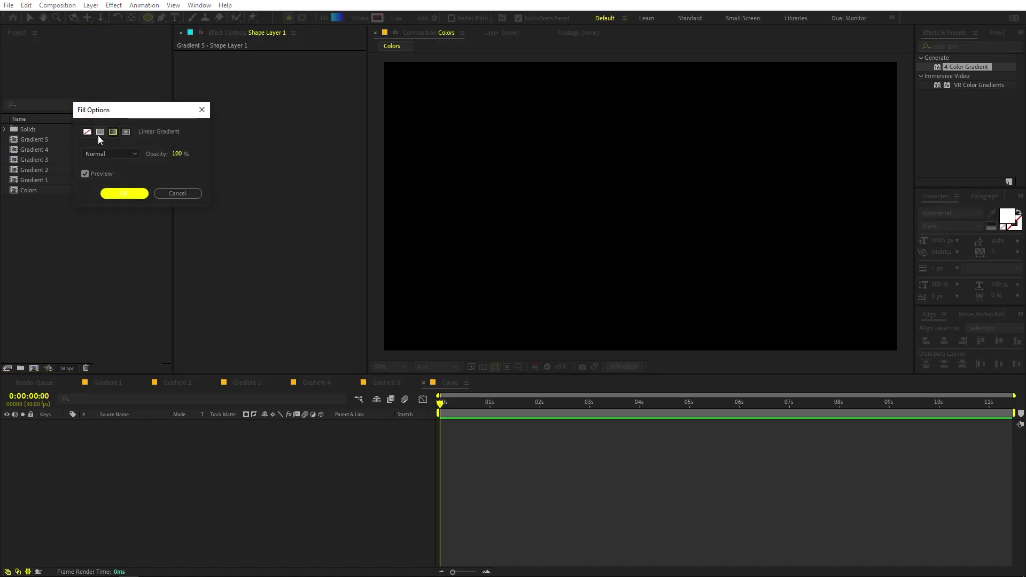
{"action": "left_click", "coordinate": [99, 133]}
{"action": "left_click", "coordinate": [129, 190]}
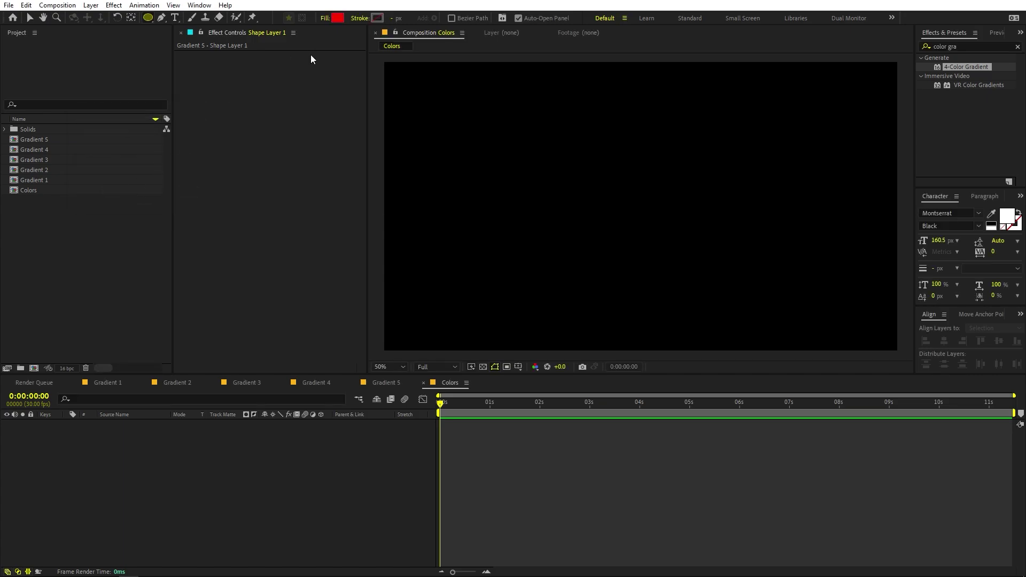
{"action": "left_click_drag", "start_coordinate": [540, 177], "coordinate": [658, 290]}
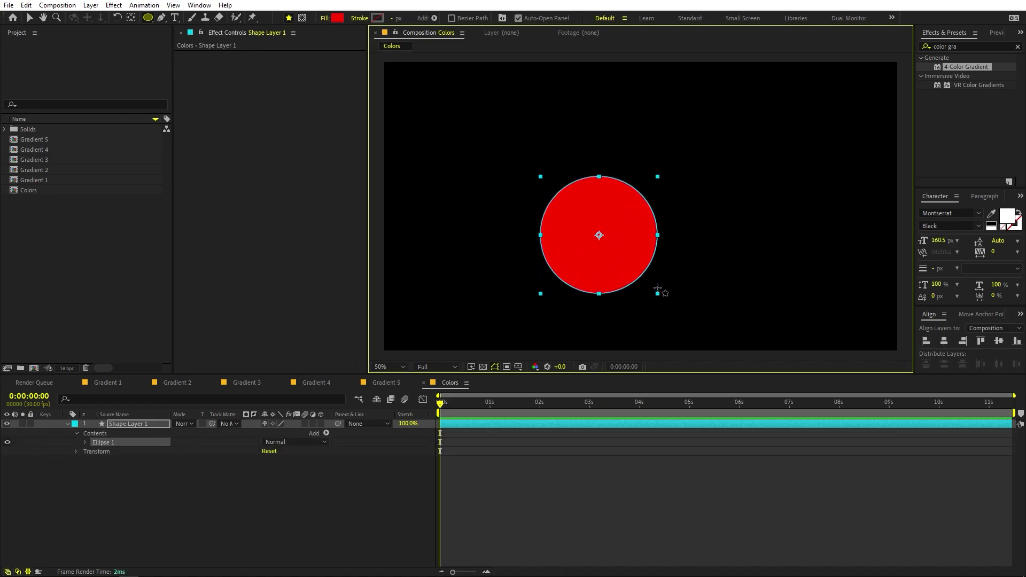
Add the expression wiggle(.1,200) to the red circle's Position and play a preview of the motion
{"action": "left_click", "coordinate": [135, 424]}
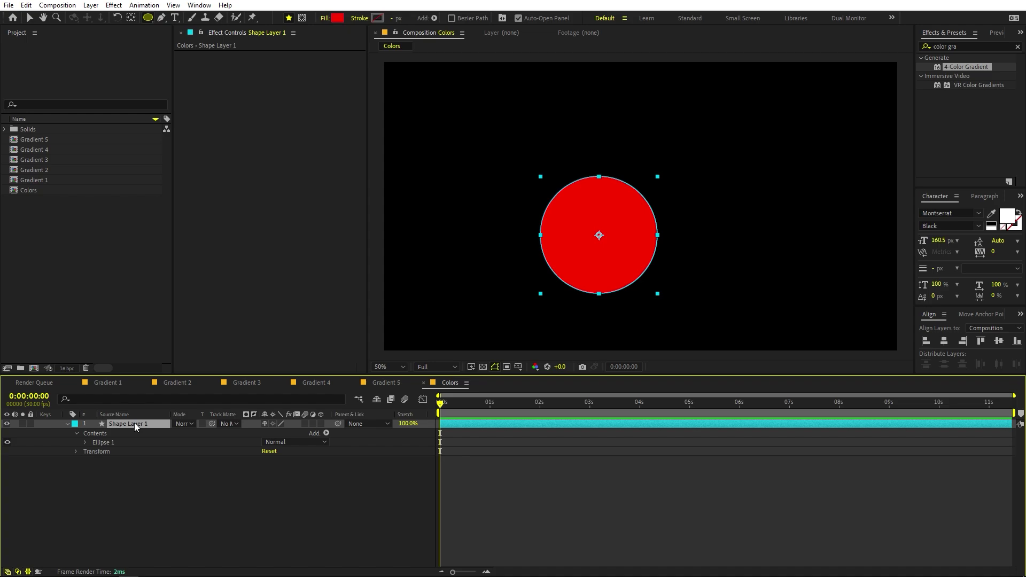
{"action": "key", "text": "p"}
{"action": "left_click", "coordinate": [94, 432], "text": "alt"}
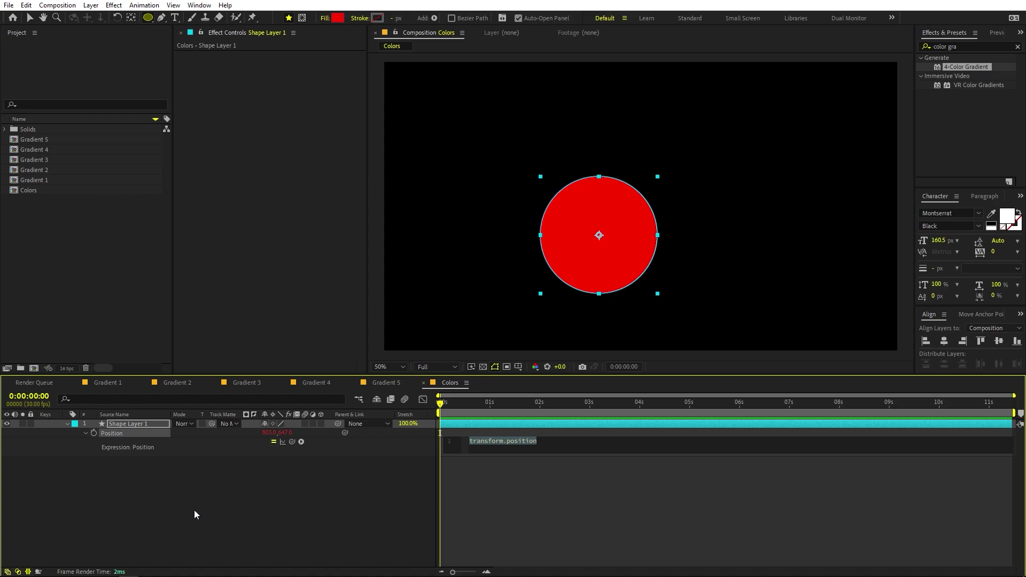
{"action": "type", "text": "wiggle()"}
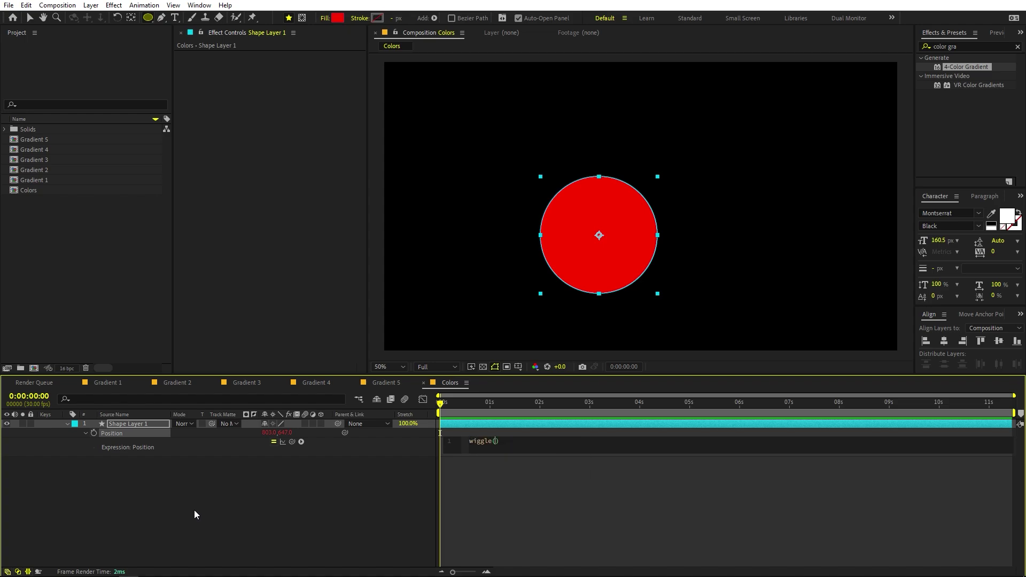
{"action": "type", "text": ".1,200"}
{"action": "left_click", "coordinate": [521, 512]}
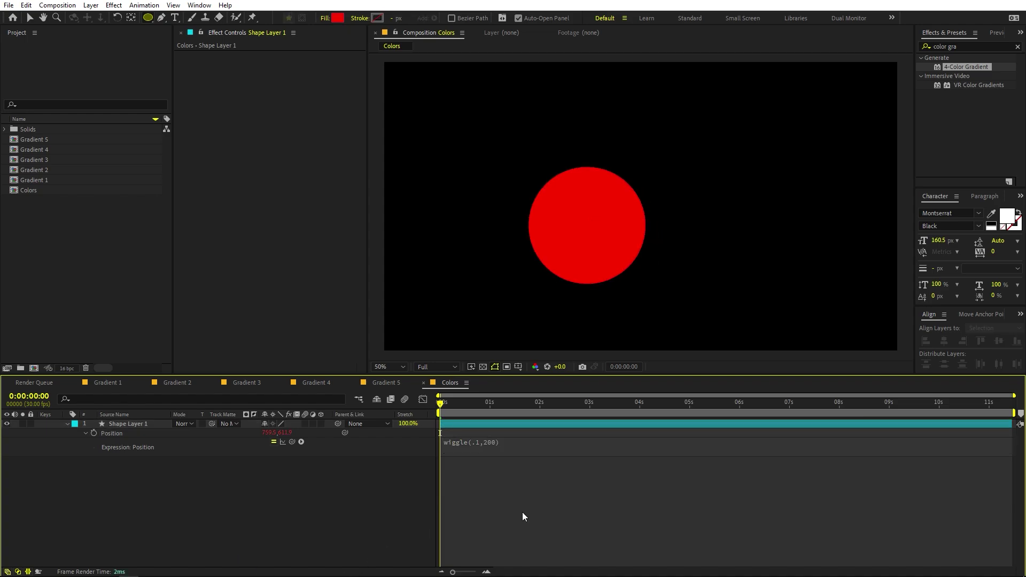
{"action": "key", "text": "space"}
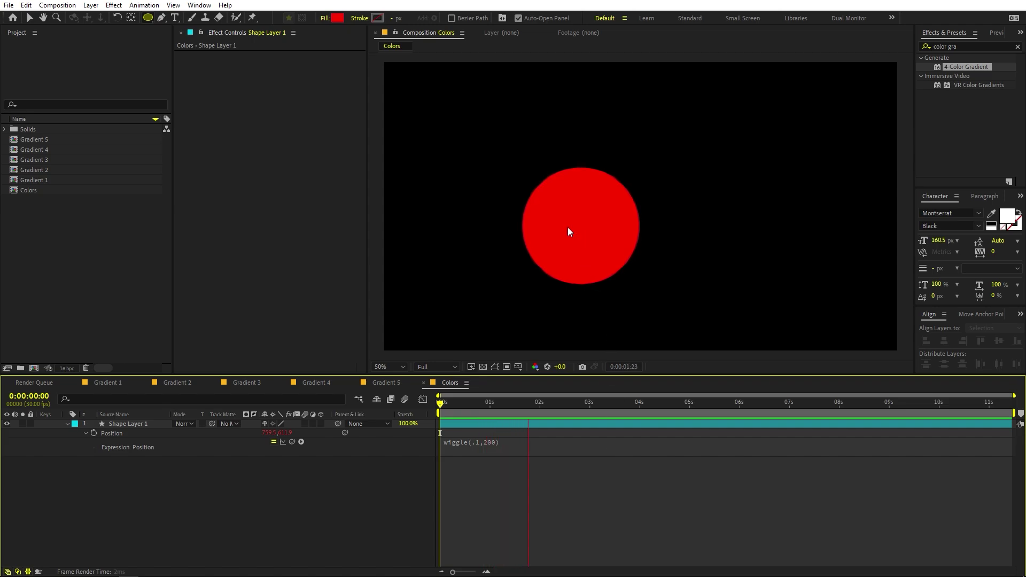
Try a wiggle frequency of 1 in the circle's Position expression, preview the faster motion, and undo the change
{"action": "key", "text": "space"}
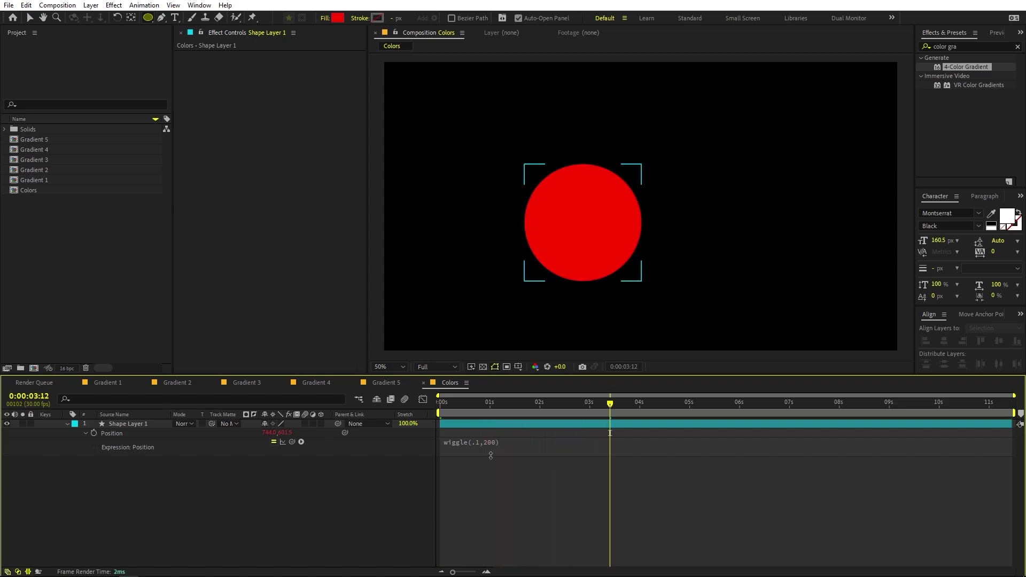
{"action": "left_click", "coordinate": [505, 441]}
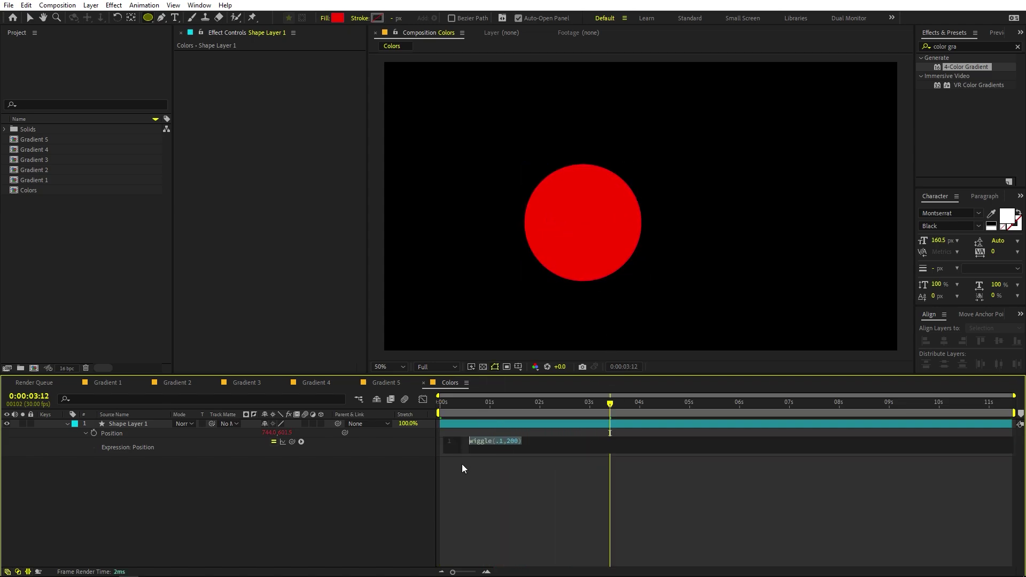
{"action": "double_click", "coordinate": [500, 440]}
{"action": "type", "text": "1"}
{"action": "left_click", "coordinate": [514, 471]}
{"action": "key", "text": "space"}
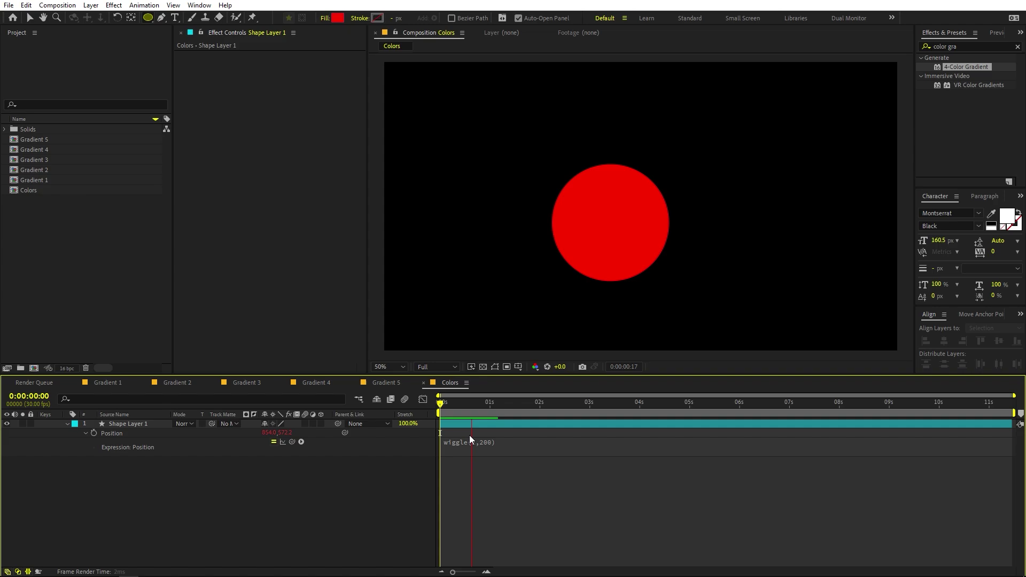
{"action": "key", "text": "ctrl+z"}
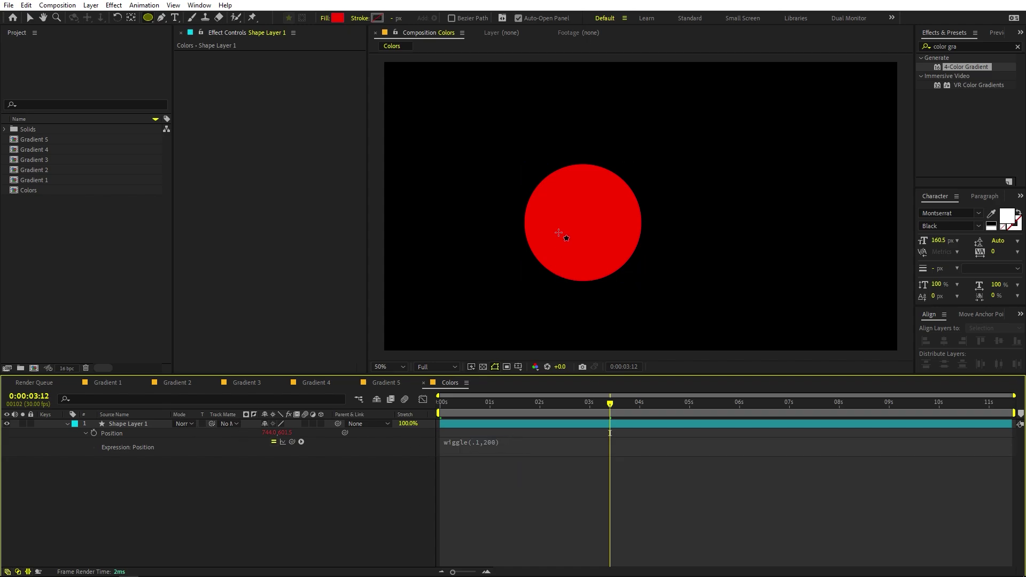
Try a wiggle amplitude of 500 in the circle's Position expression, preview the wider motion from the start, and undo the change
{"action": "key", "text": "v"}
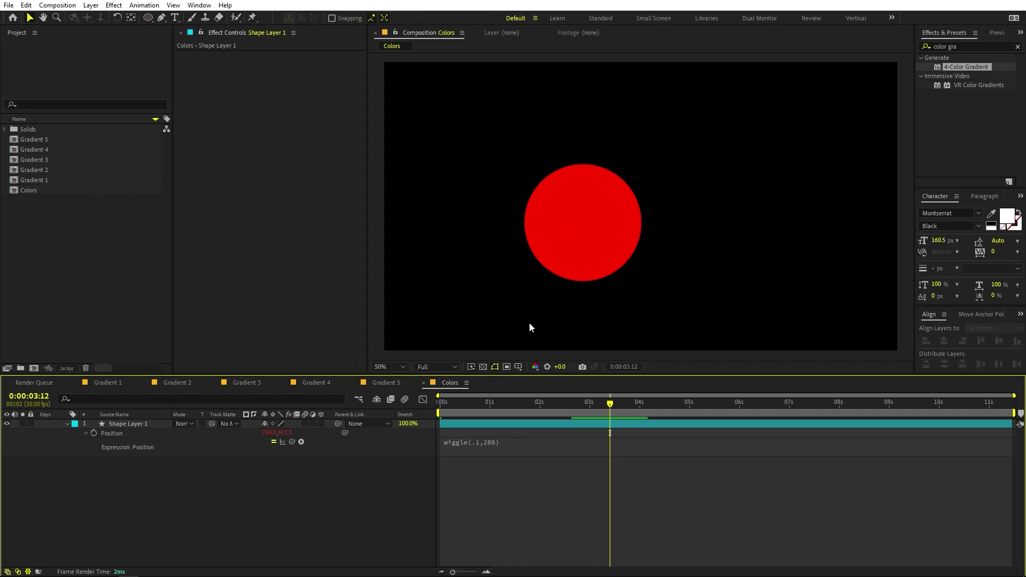
{"action": "left_click", "coordinate": [502, 448]}
{"action": "left_click", "coordinate": [518, 442]}
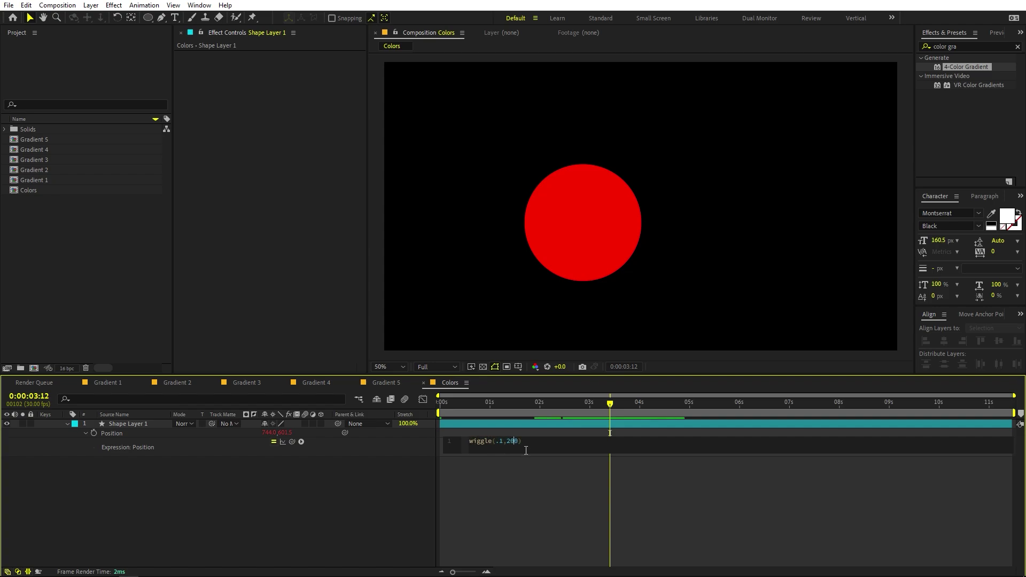
{"action": "key", "text": "shift+Left"}
{"action": "key", "text": "shift+Left"}
{"action": "key", "text": "shift+Left"}
{"action": "type", "text": "500"}
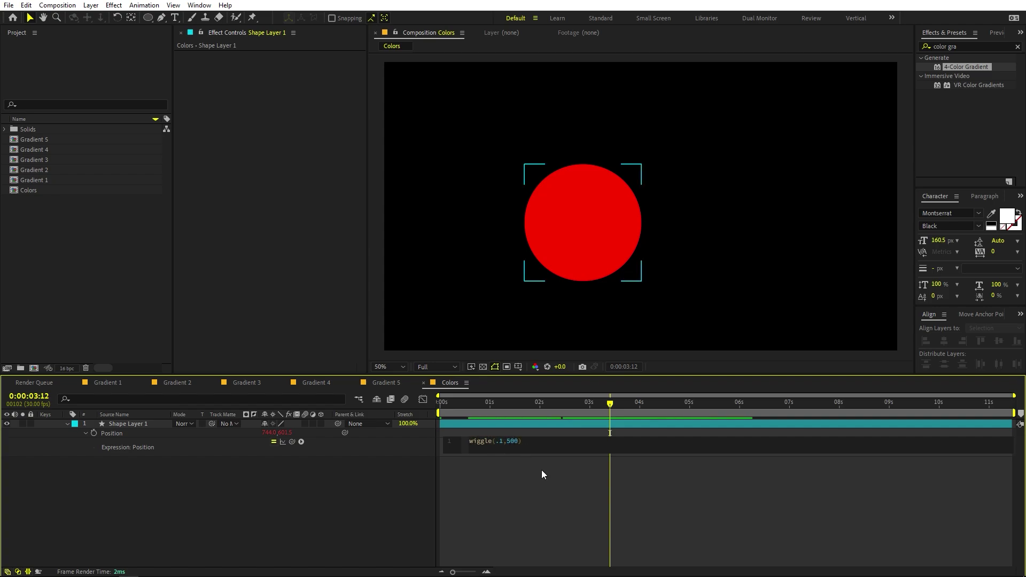
{"action": "key", "text": "KP_Enter"}
{"action": "key", "text": "Home"}
{"action": "key", "text": "space"}
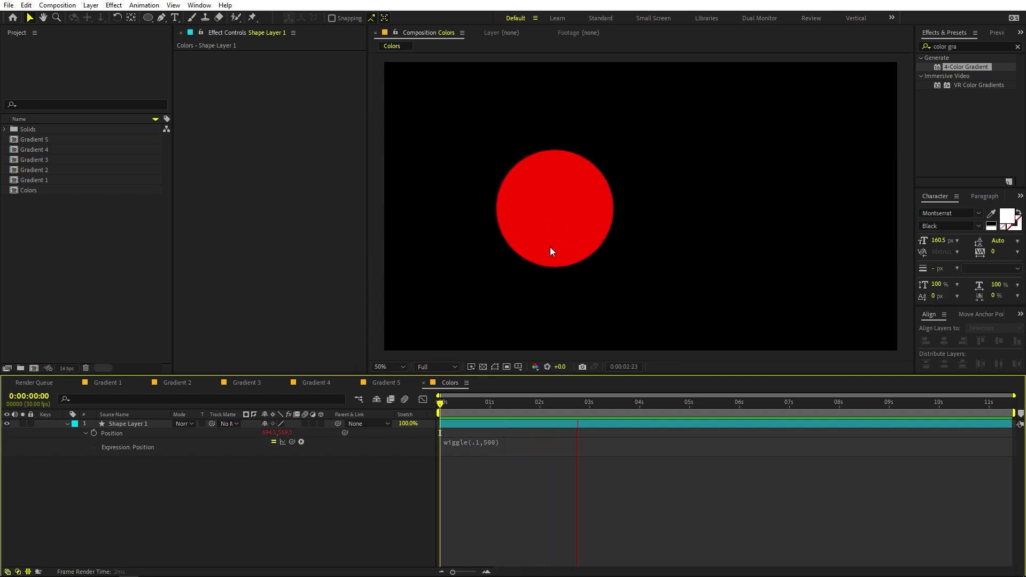
{"action": "key", "text": "ctrl+z"}
{"action": "key", "text": "space"}
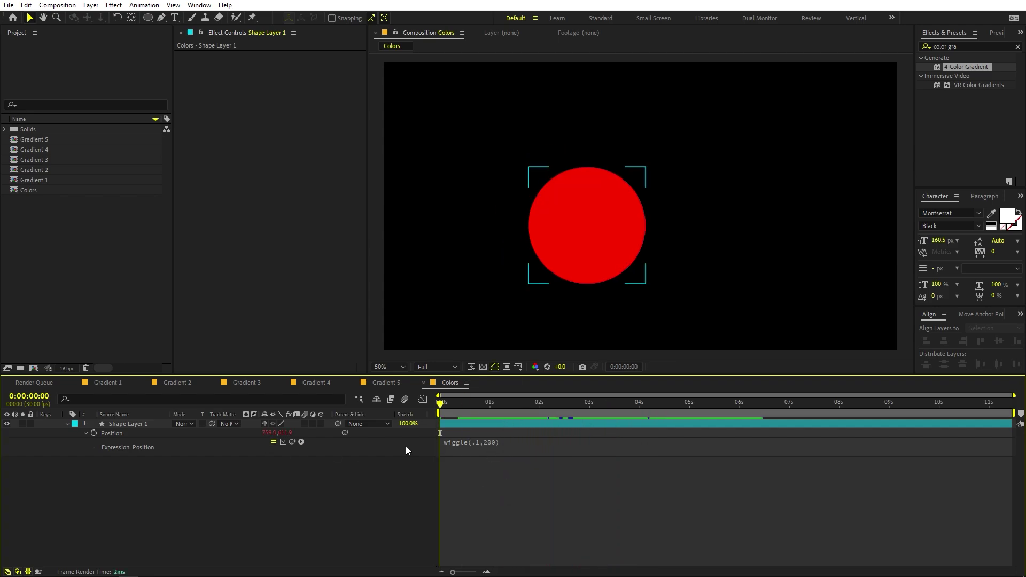
Duplicate the red circle layer until there are five circles of different sizes spread around the composition's center
{"action": "left_click", "coordinate": [124, 422]}
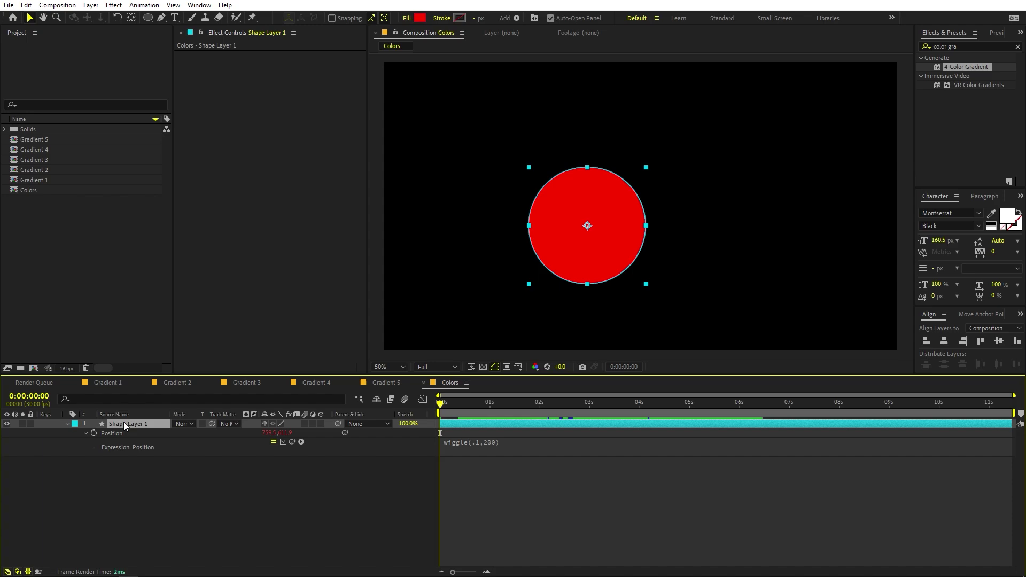
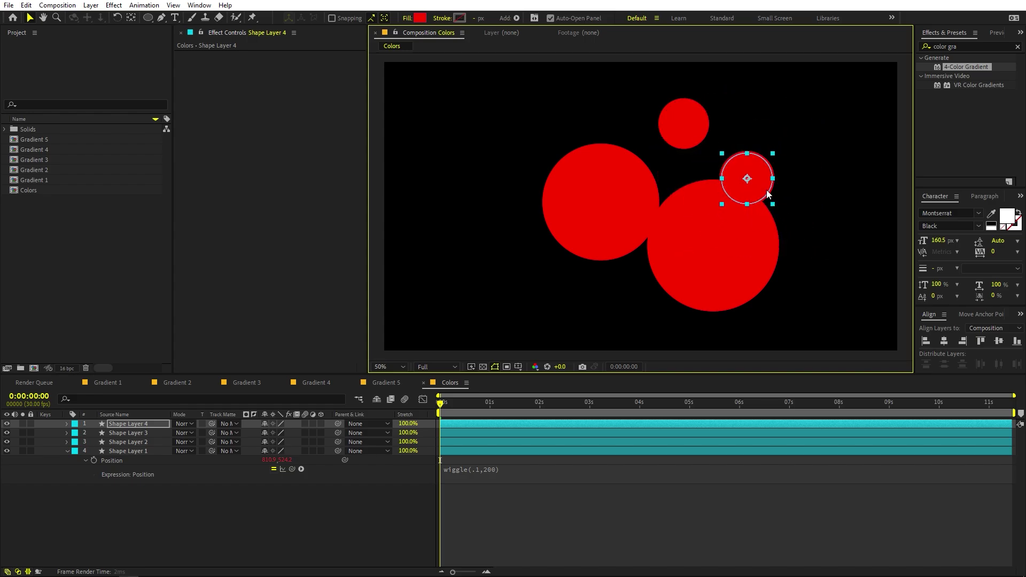
{"action": "key", "text": "ctrl+d"}
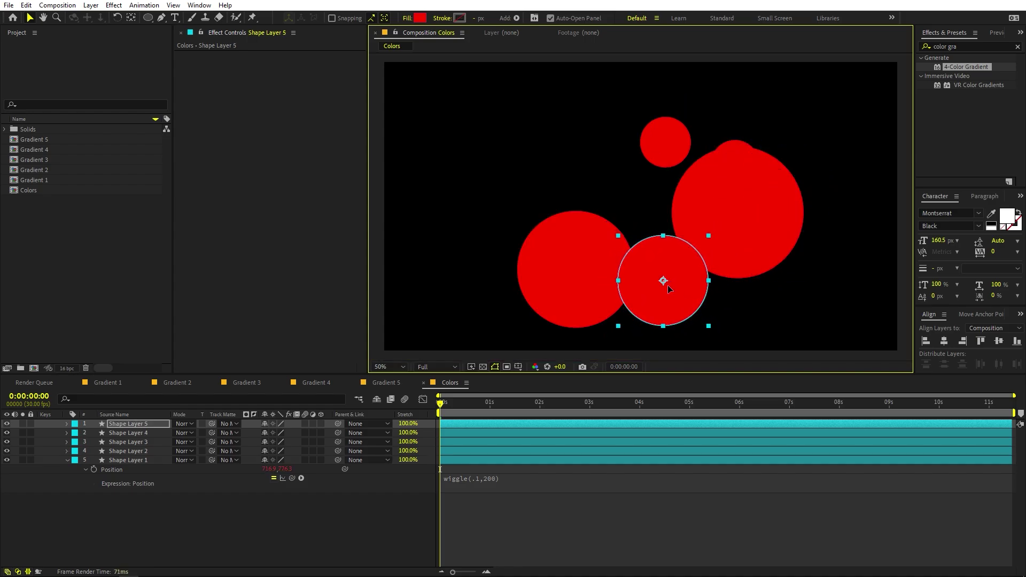
{"action": "left_click", "coordinate": [145, 500]}
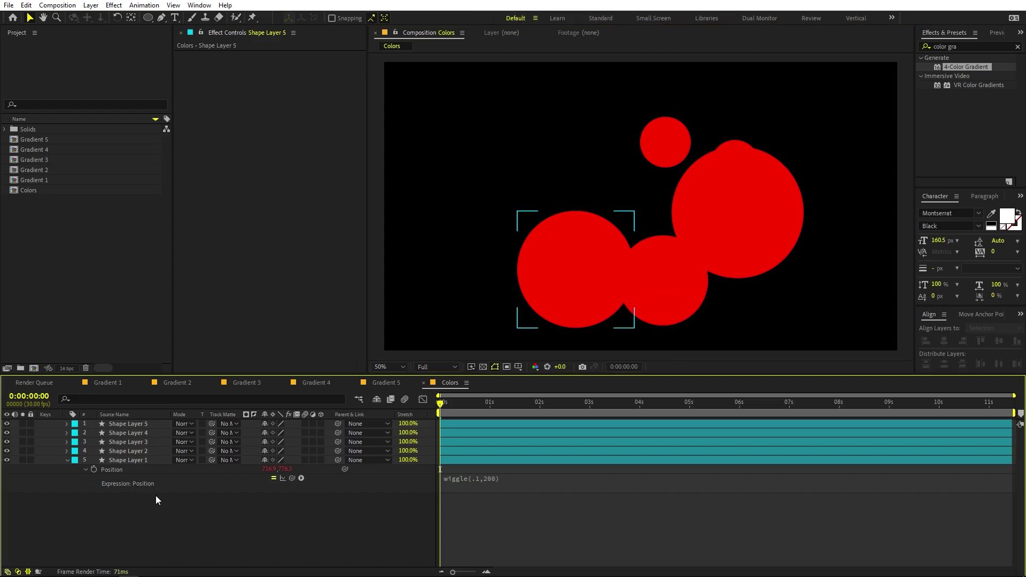
Apply the Fill effect to Shape Layer 1 and set its color to light blue, 008AFF
{"action": "left_click", "coordinate": [977, 47]}
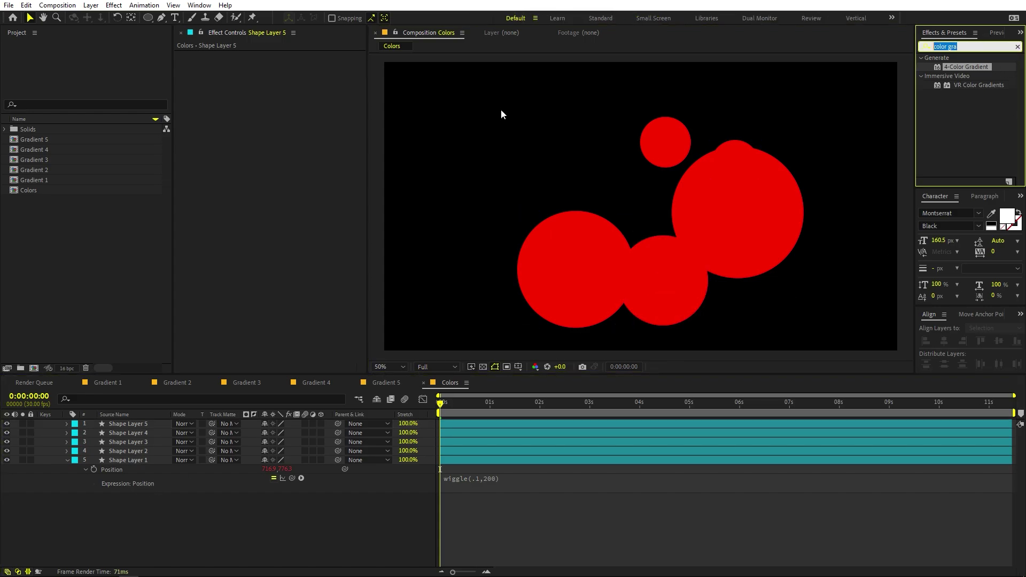
{"action": "type", "text": "fill"}
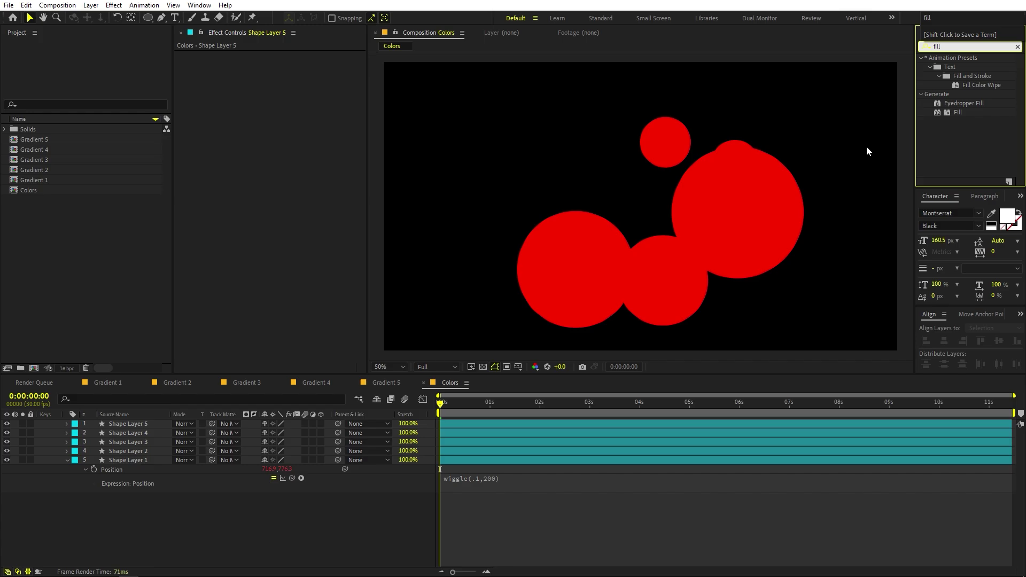
{"action": "left_click_drag", "start_coordinate": [962, 113], "coordinate": [140, 460]}
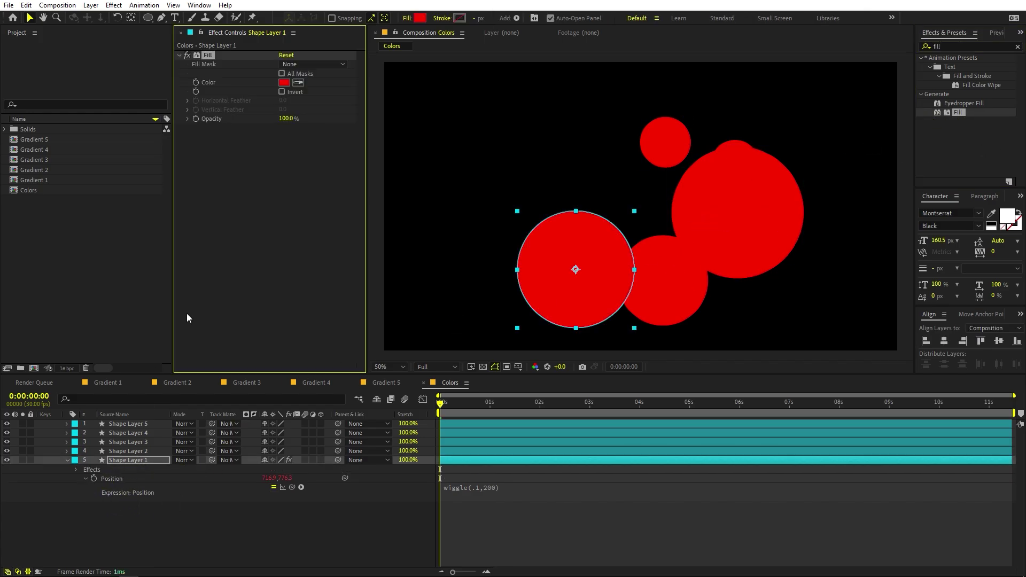
{"action": "left_click", "coordinate": [282, 82]}
{"action": "left_click_drag", "start_coordinate": [194, 297], "coordinate": [197, 264]}
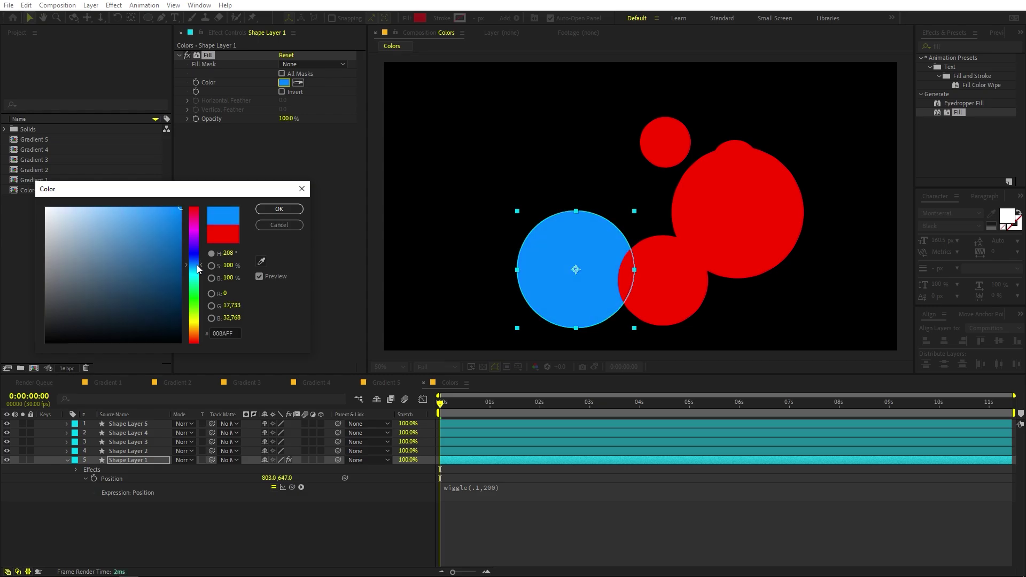
{"action": "left_click", "coordinate": [293, 210]}
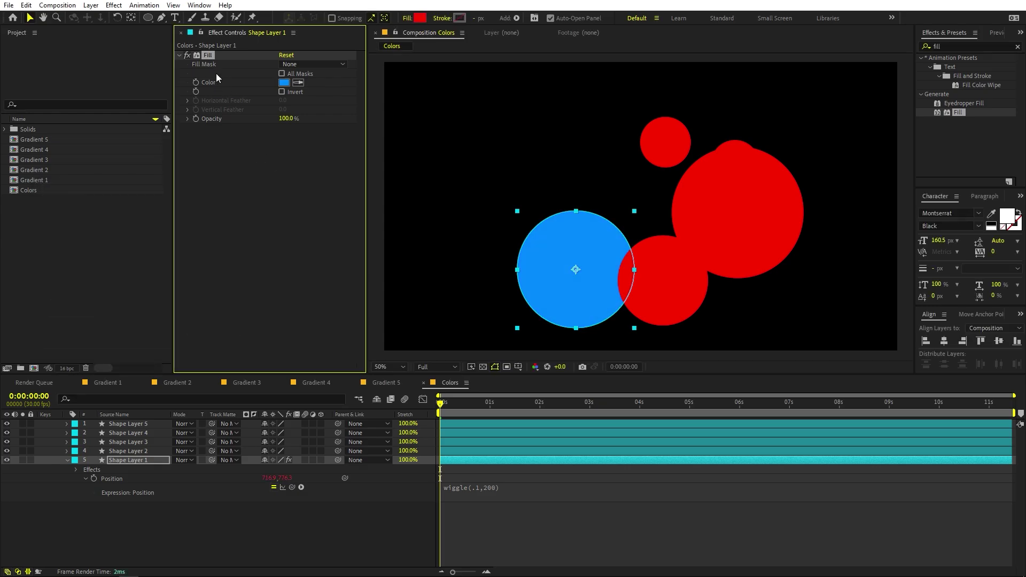
Paste the Fill effect onto Shape Layer 2 and set its color to white
{"action": "left_click", "coordinate": [112, 452]}
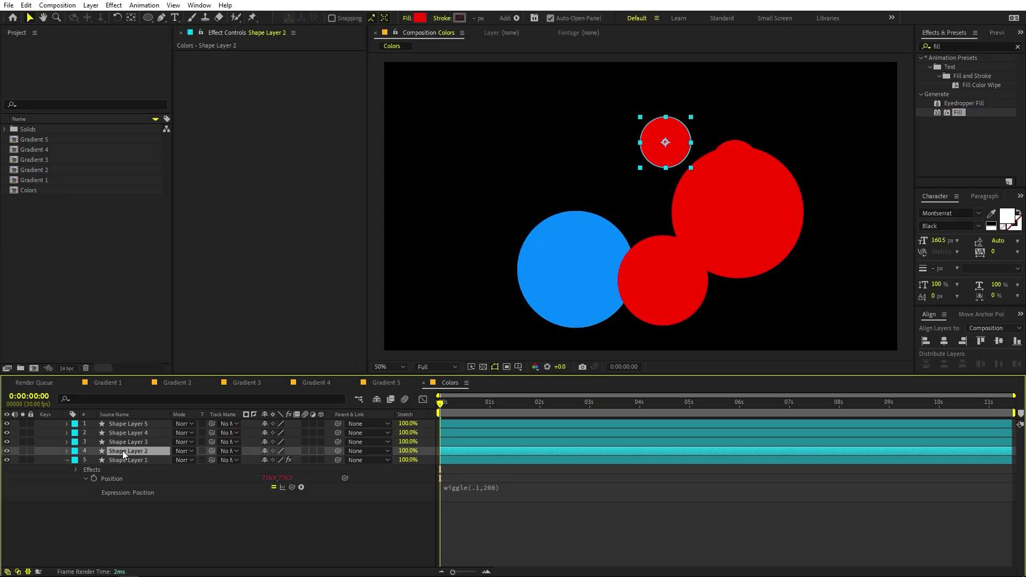
{"action": "key", "text": "ctrl+v"}
{"action": "left_click", "coordinate": [284, 83]}
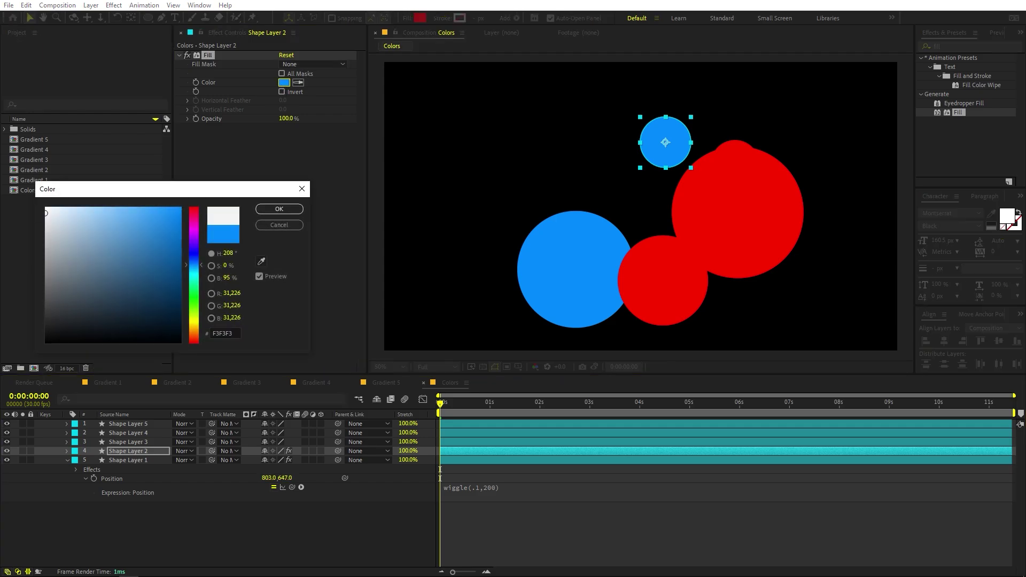
{"action": "left_click", "coordinate": [46, 208]}
{"action": "left_click", "coordinate": [274, 209]}
Paste the light blue Fill effect onto Shape Layer 3 and change its color to deep blue
{"action": "left_click", "coordinate": [101, 458]}
{"action": "left_click", "coordinate": [146, 442]}
{"action": "key", "text": "ctrl+v"}
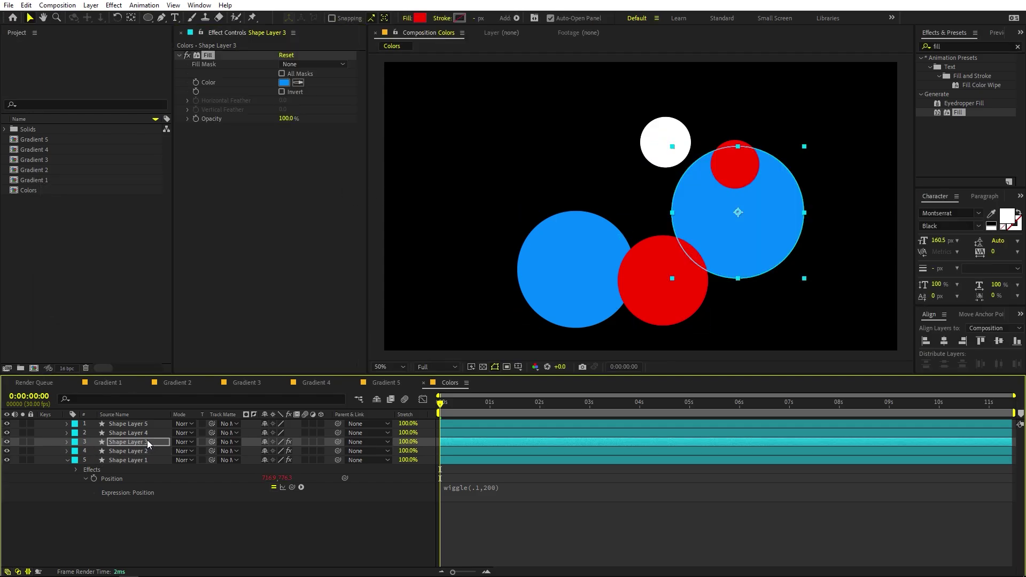
{"action": "left_click", "coordinate": [234, 173]}
{"action": "left_click", "coordinate": [284, 82]}
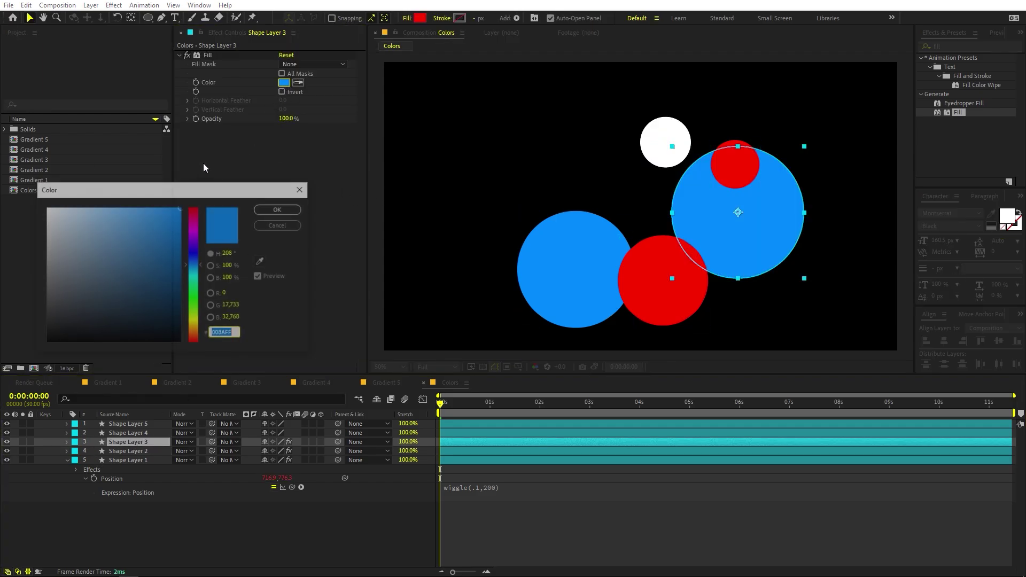
{"action": "left_click", "coordinate": [193, 253]}
{"action": "left_click", "coordinate": [273, 209]}
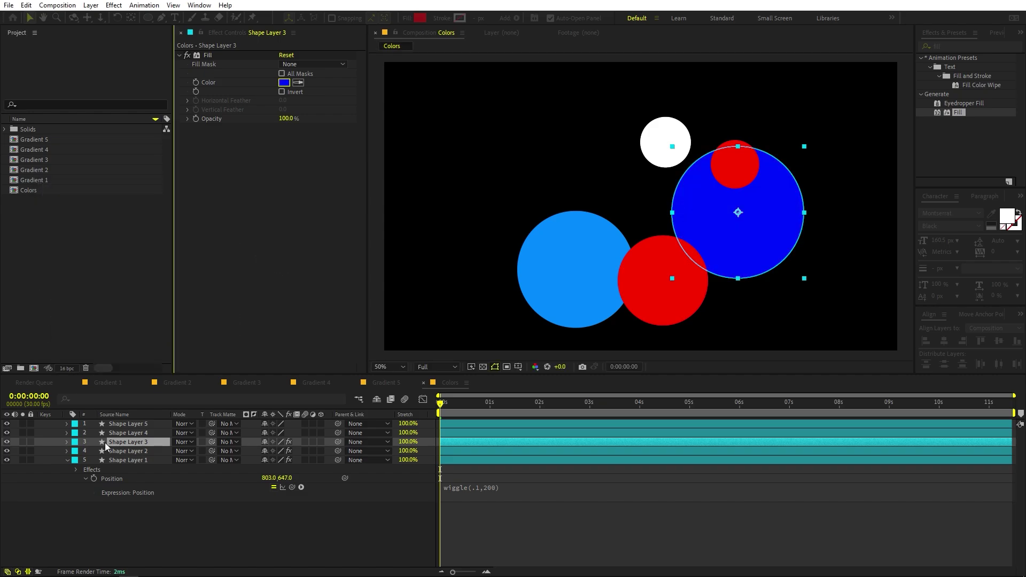
Paste the Fill effect onto Shape Layer 4 and set its color to magenta, FF00CC
{"action": "left_click", "coordinate": [130, 432]}
{"action": "key", "text": "ctrl+v"}
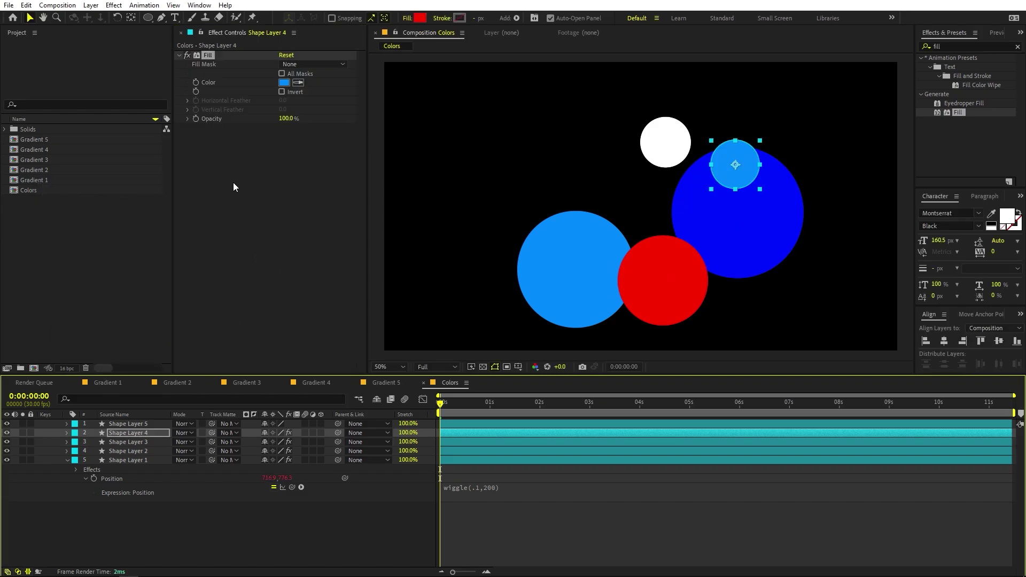
{"action": "left_click", "coordinate": [283, 83]}
{"action": "left_click", "coordinate": [193, 224]}
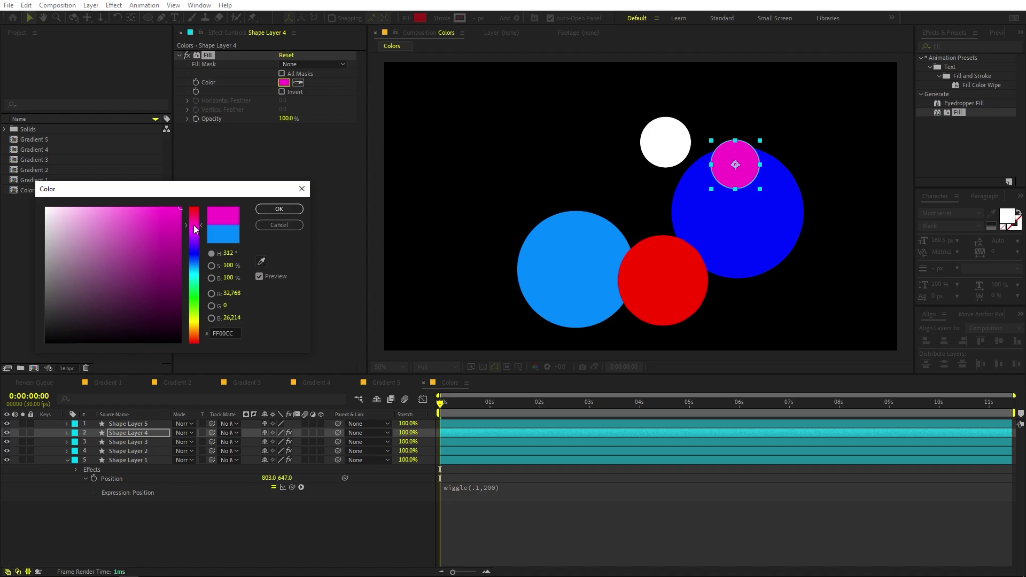
{"action": "key", "text": "Return"}
Paste the Fill effect onto Shape Layer 5 and set its color to white, FFFFFF
{"action": "left_click", "coordinate": [143, 423]}
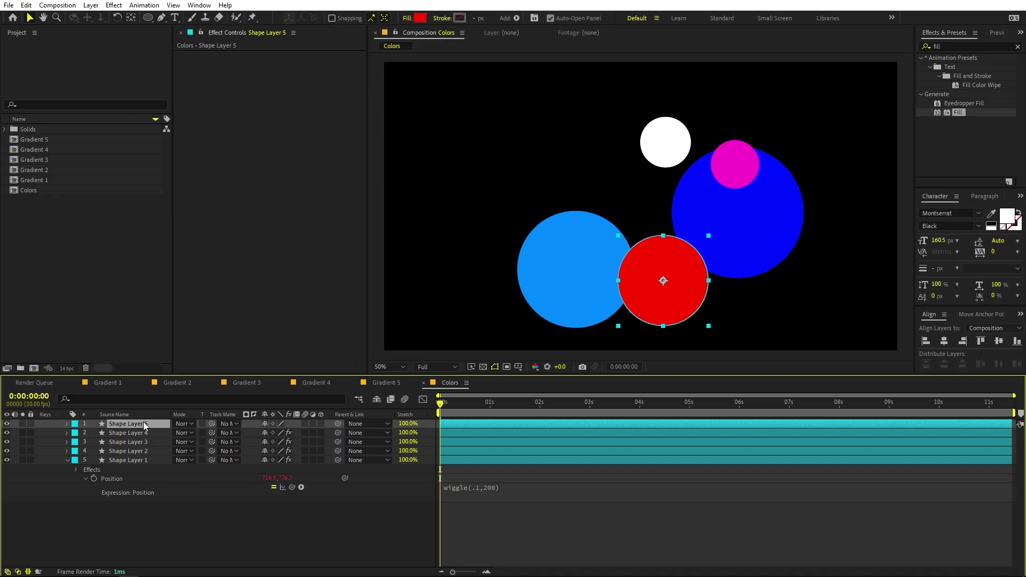
{"action": "key", "text": "ctrl+v"}
{"action": "left_click", "coordinate": [283, 83]}
{"action": "left_click", "coordinate": [47, 207]}
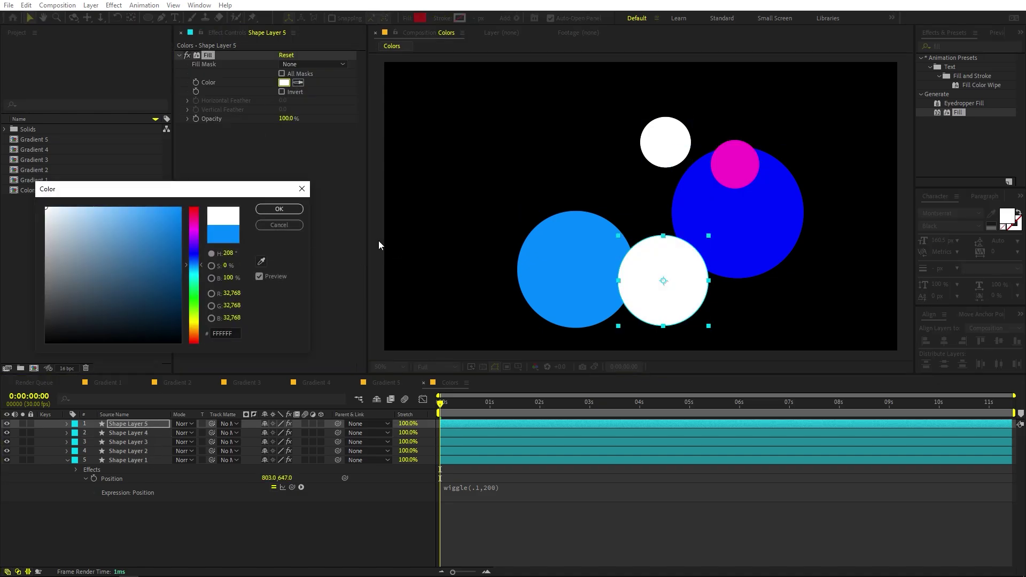
{"action": "left_click", "coordinate": [279, 209]}
Move the five colored circles closer together into a compact cluster, with the magenta one on the deep blue circle's upper edge
{"action": "left_click", "coordinate": [532, 290]}
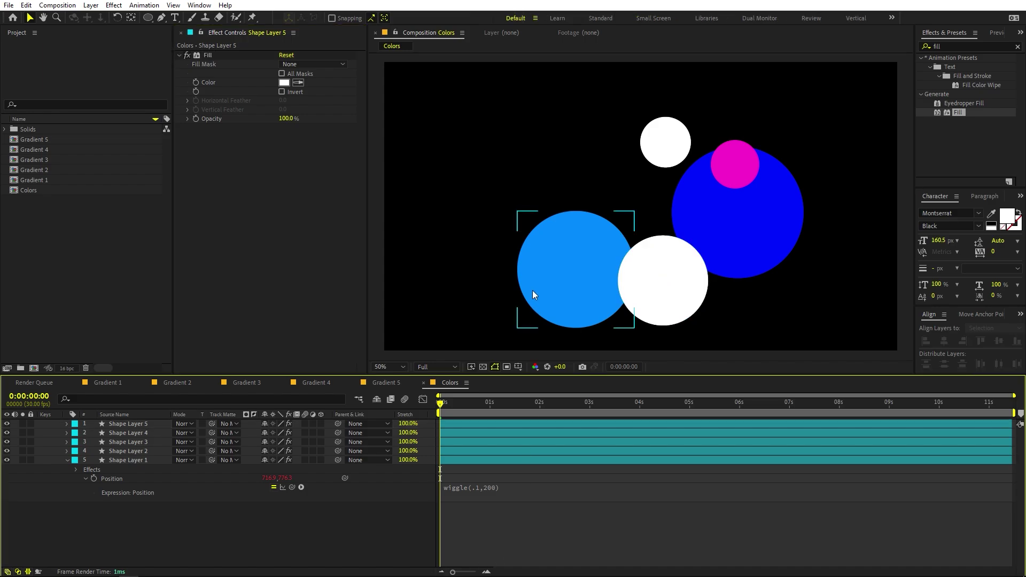
{"action": "left_click_drag", "start_coordinate": [658, 308], "coordinate": [648, 300]}
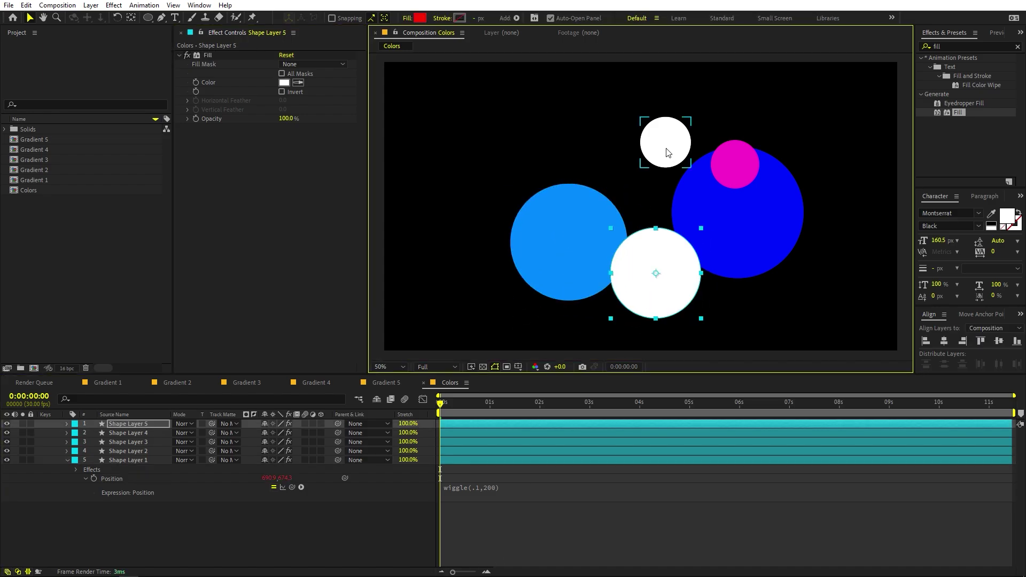
{"action": "left_click_drag", "start_coordinate": [666, 153], "coordinate": [624, 171]}
{"action": "left_click_drag", "start_coordinate": [781, 183], "coordinate": [737, 190]}
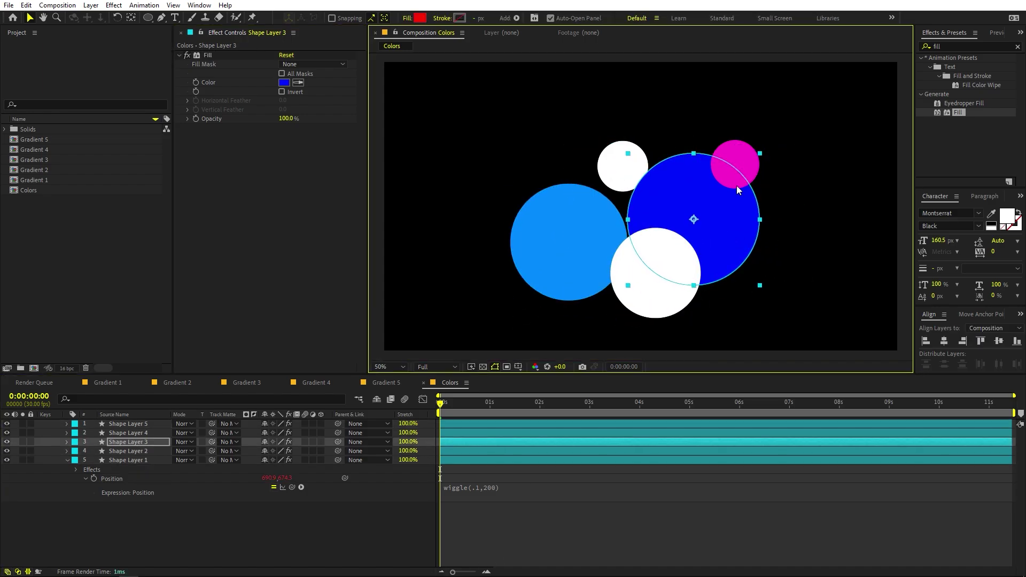
{"action": "left_click", "coordinate": [649, 424]}
{"action": "left_click_drag", "start_coordinate": [736, 159], "coordinate": [716, 151]}
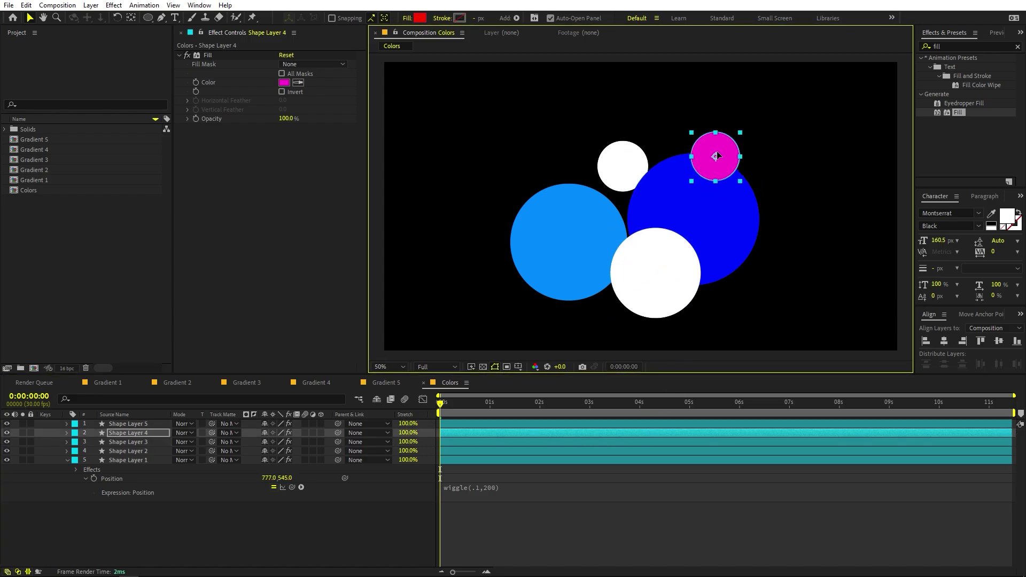
{"action": "left_click", "coordinate": [603, 503]}
Duplicate the light blue circle, place the copy behind the deep blue circle's right side, and enlarge it beyond the other circles
{"action": "left_click", "coordinate": [591, 236]}
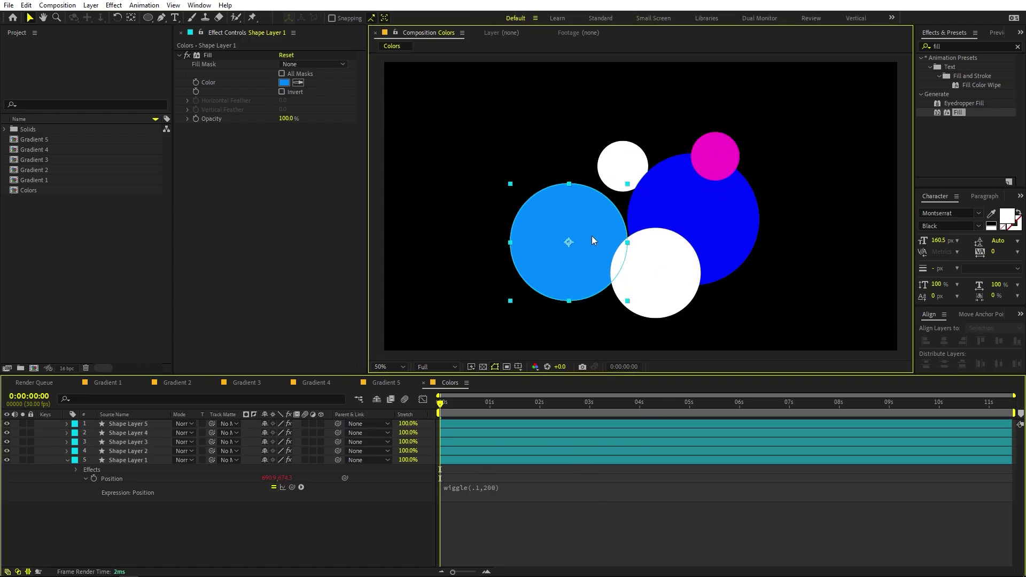
{"action": "key", "text": "ctrl+d"}
{"action": "left_click_drag", "start_coordinate": [591, 236], "coordinate": [777, 221]}
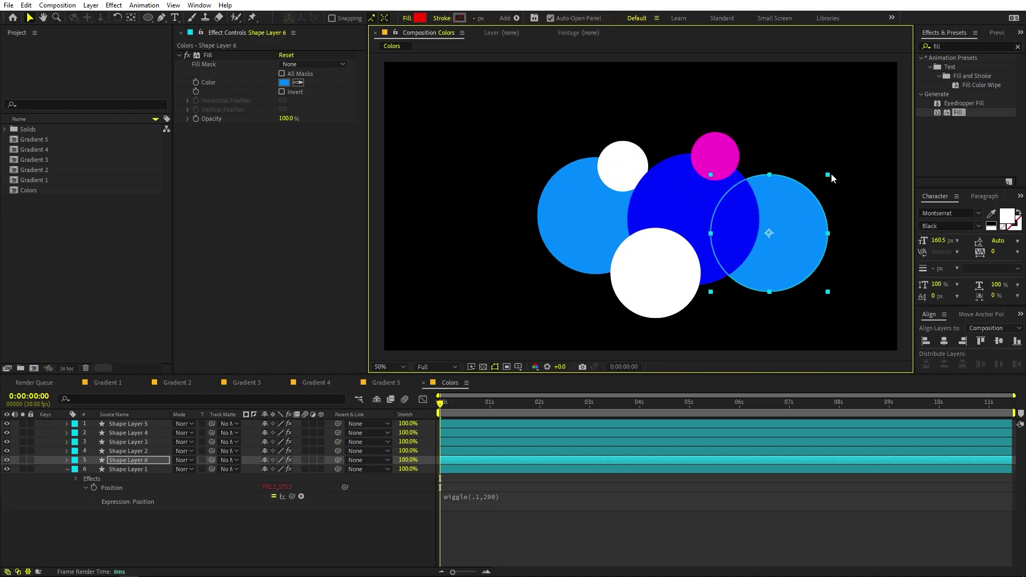
{"action": "left_click_drag", "start_coordinate": [831, 173], "coordinate": [848, 163]}
Move the smaller light blue circle and the small white circle down and to the left, and preview the wiggling motion
{"action": "left_click", "coordinate": [589, 220]}
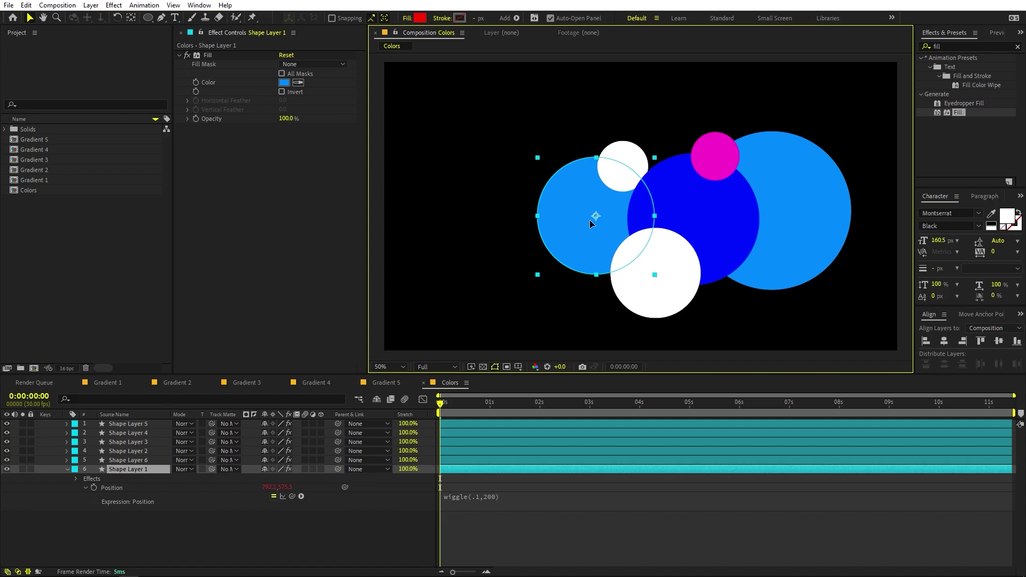
{"action": "left_click_drag", "start_coordinate": [588, 220], "coordinate": [562, 252]}
{"action": "left_click", "coordinate": [614, 188]}
{"action": "left_click_drag", "start_coordinate": [615, 188], "coordinate": [602, 219]}
{"action": "left_click", "coordinate": [658, 267]}
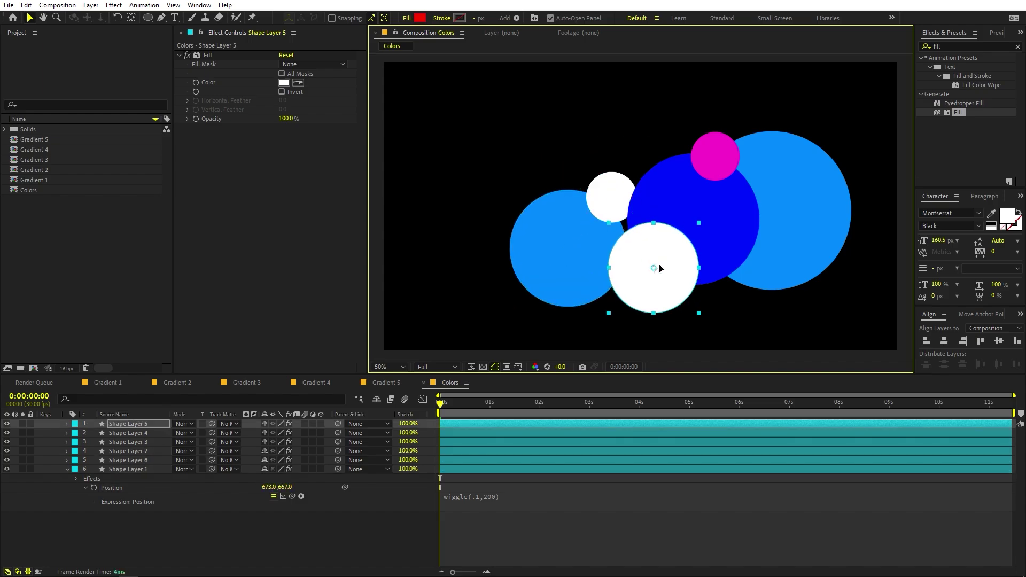
{"action": "left_click", "coordinate": [530, 520]}
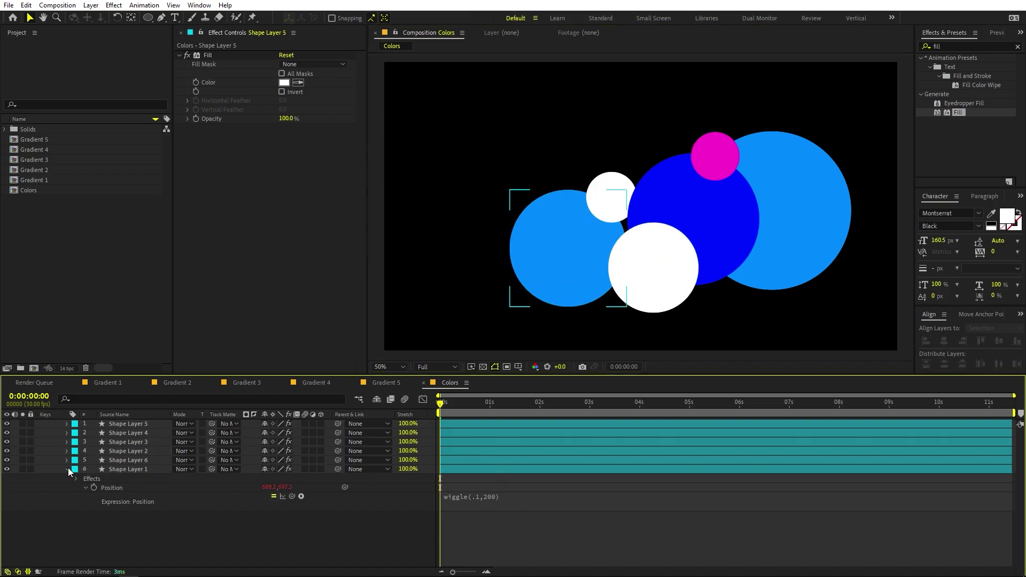
{"action": "left_click", "coordinate": [68, 468]}
{"action": "key", "text": "space"}
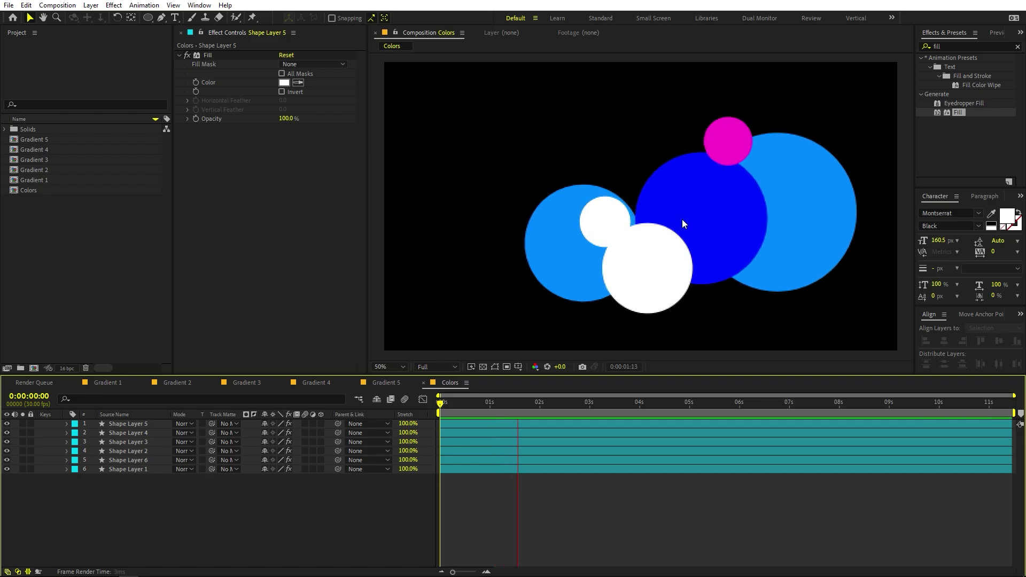
{"action": "key", "text": "space"}
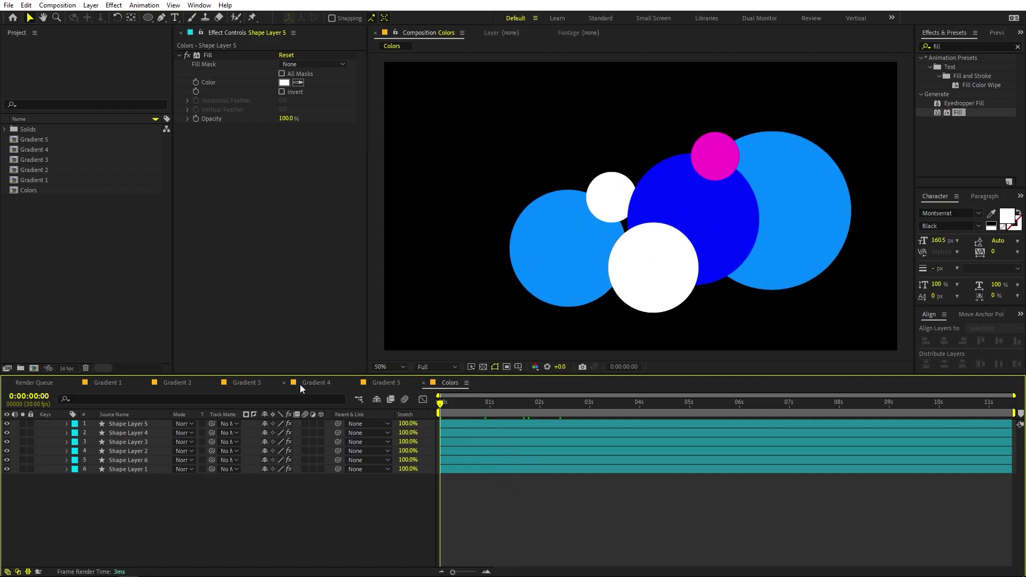
Add an adjustment layer above all the circles in the Colors composition
{"action": "right_click", "coordinate": [179, 513]}
{"action": "mouse_move", "coordinate": [207, 388]}
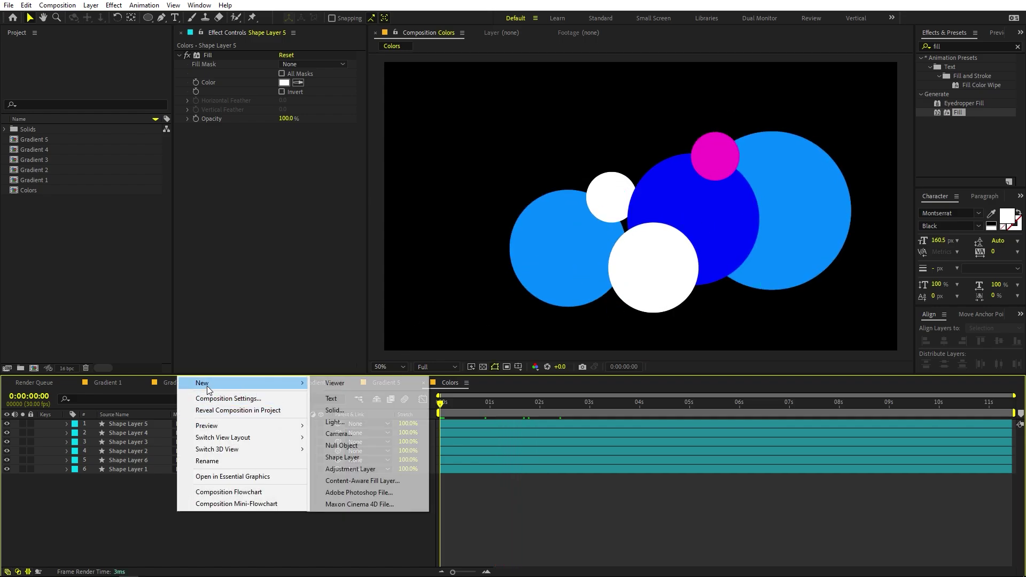
{"action": "left_click", "coordinate": [351, 469]}
Apply the Turbulent Displace effect to the new adjustment layer
{"action": "left_click", "coordinate": [979, 48]}
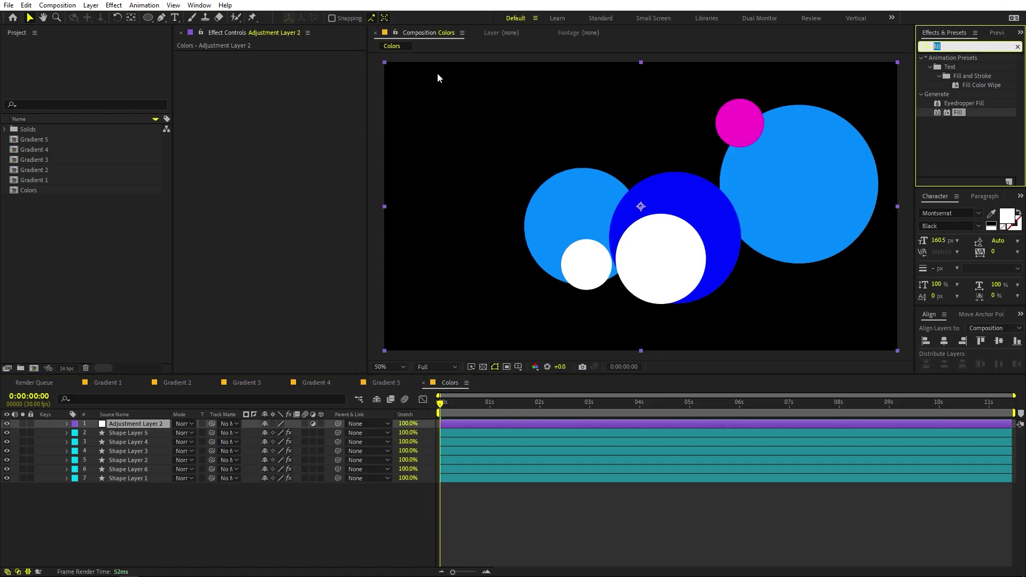
{"action": "type", "text": "tru"}
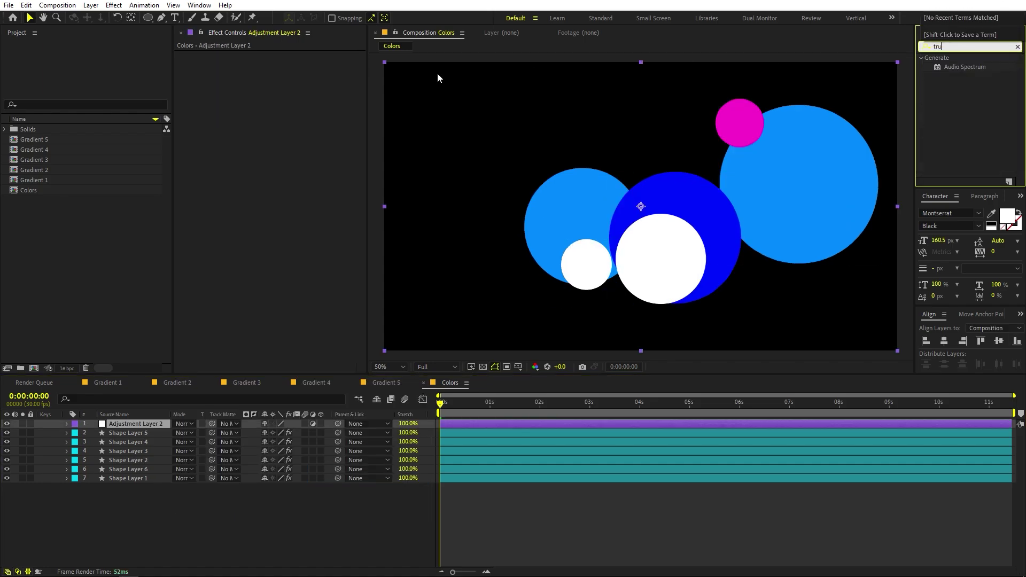
{"action": "key", "text": "BackSpace"}
{"action": "key", "text": "BackSpace"}
{"action": "type", "text": "urb"}
{"action": "left_click_drag", "start_coordinate": [968, 67], "coordinate": [129, 423]}
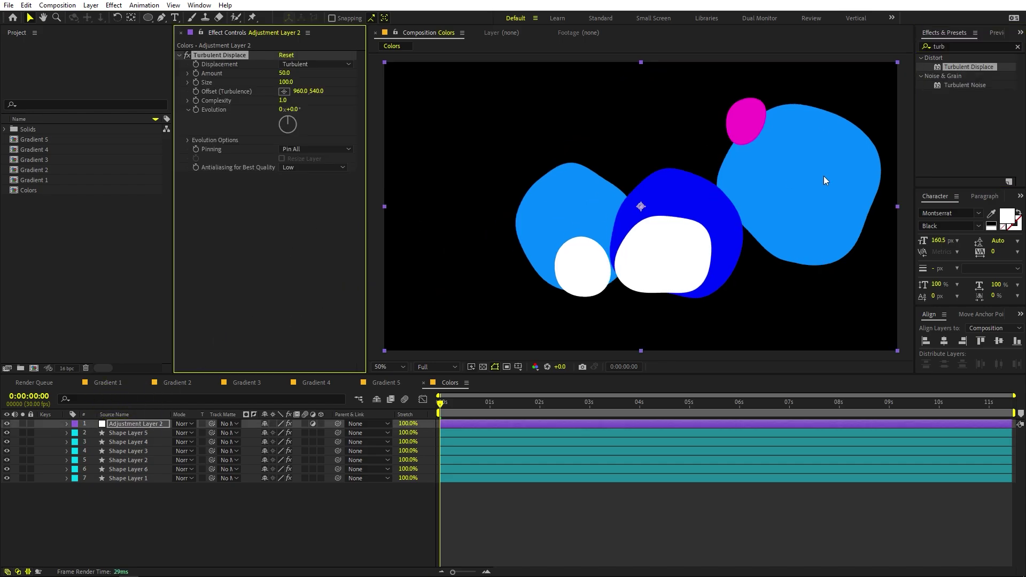
Compare the circles with Turbulent Displace off and on, and set its Amount to 38
{"action": "key", "text": "period"}
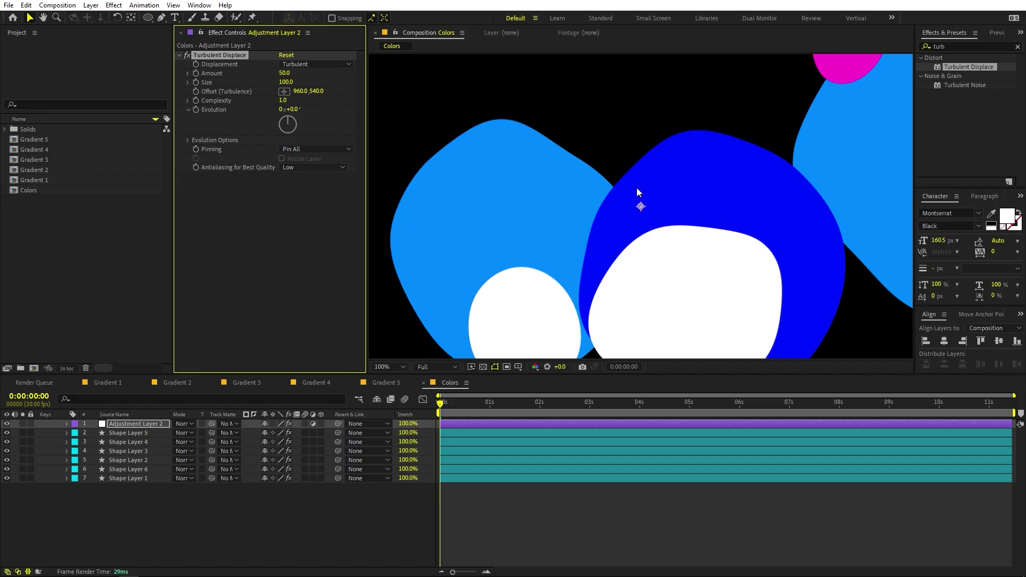
{"action": "key", "text": "comma"}
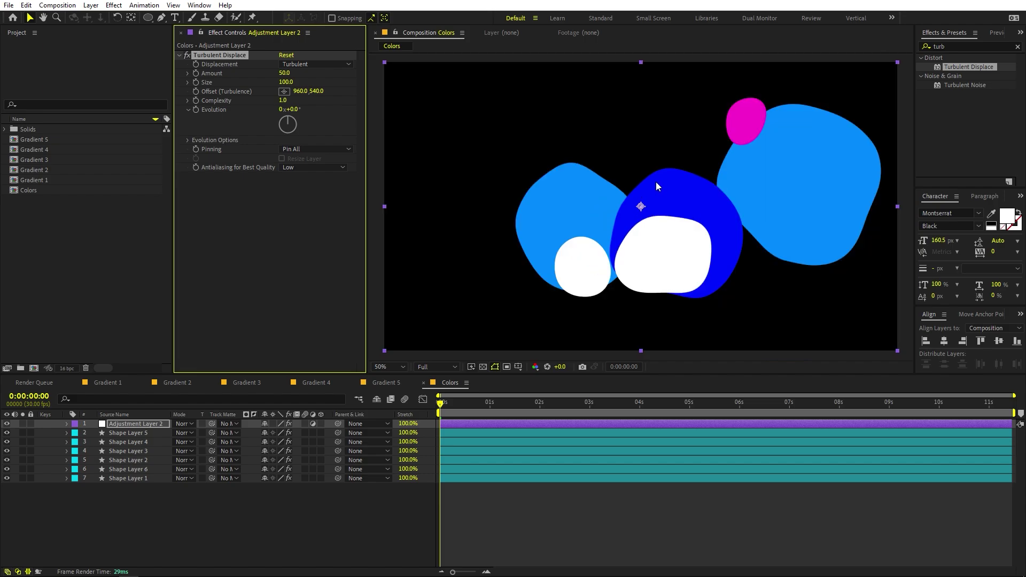
{"action": "left_click", "coordinate": [187, 55]}
{"action": "left_click", "coordinate": [187, 54]}
{"action": "mouse_move", "coordinate": [285, 73]}
{"action": "left_mouse_down"}
{"action": "mouse_move", "coordinate": [305, 75]}
{"action": "mouse_move", "coordinate": [260, 75]}
{"action": "mouse_move", "coordinate": [299, 84]}
{"action": "mouse_move", "coordinate": [276, 73]}
{"action": "left_mouse_up"}
{"action": "left_click", "coordinate": [556, 491]}
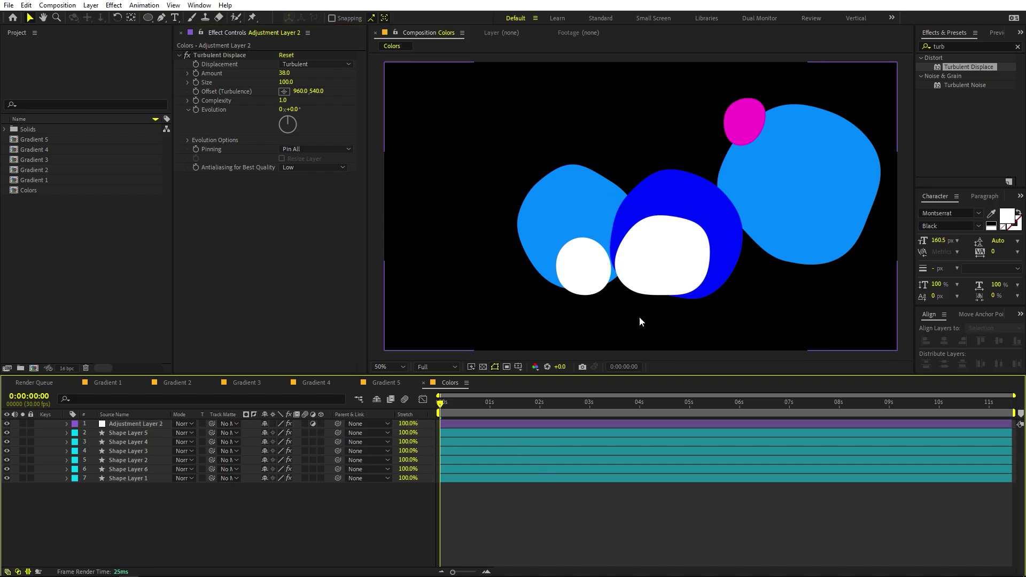
Apply the Fast Box Blur effect to the adjustment layer below Turbulent Displace and set its Blur Radius to 81
{"action": "left_click", "coordinate": [961, 47]}
{"action": "type", "text": "f"}
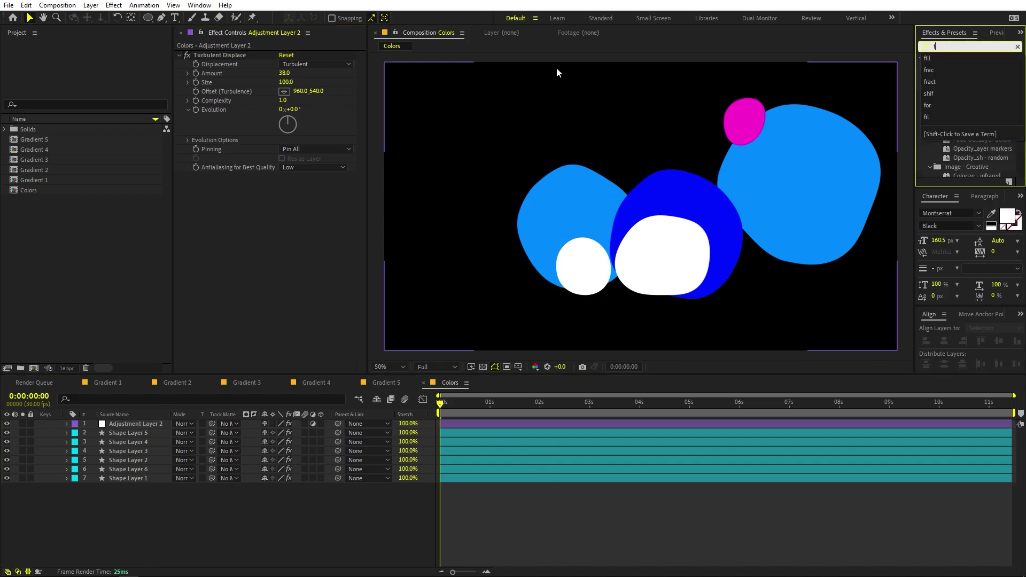
{"action": "type", "text": "ast"}
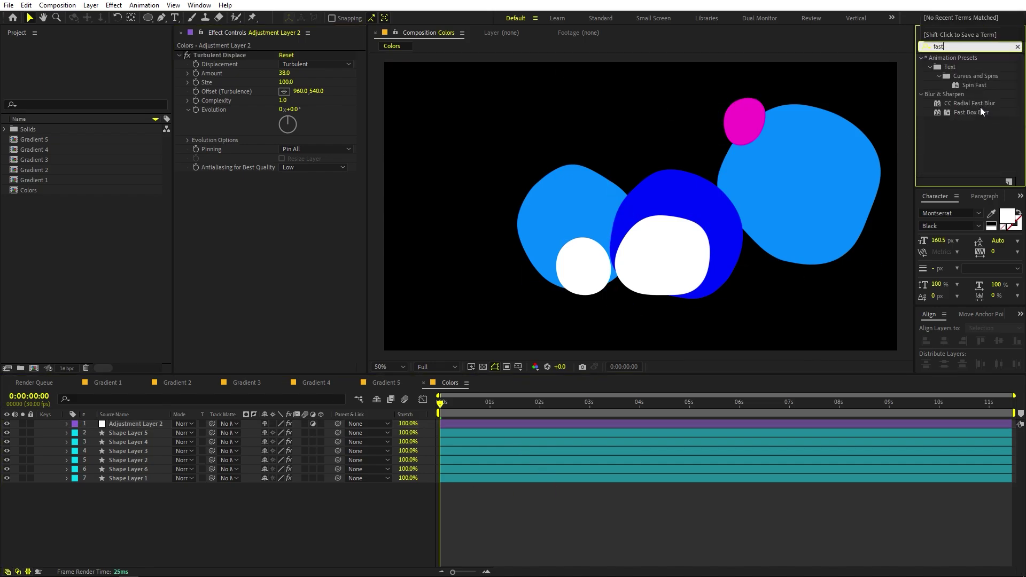
{"action": "left_click_drag", "start_coordinate": [973, 112], "coordinate": [320, 248]}
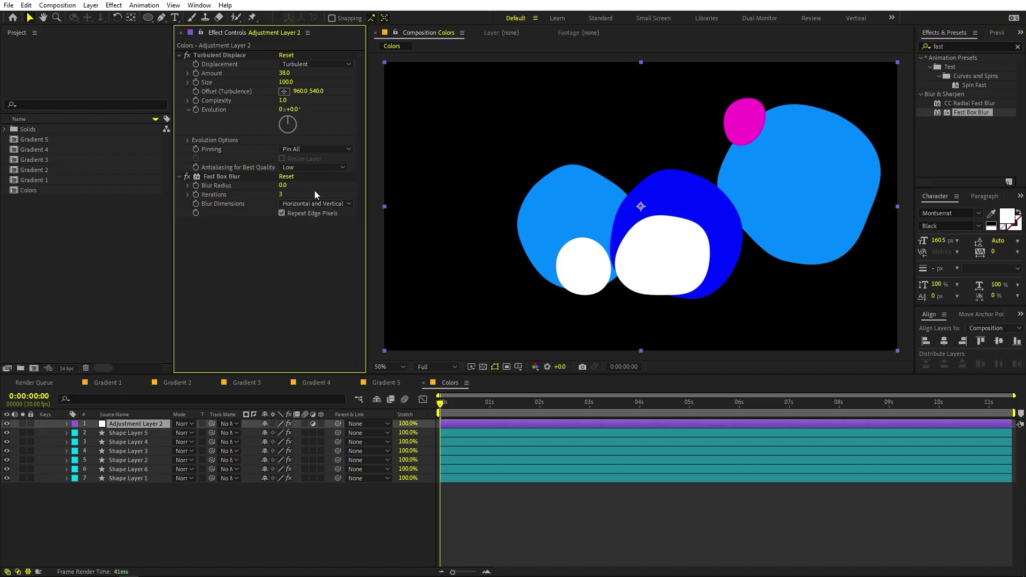
{"action": "mouse_move", "coordinate": [283, 189]}
{"action": "left_mouse_down"}
{"action": "mouse_move", "coordinate": [323, 185]}
{"action": "mouse_move", "coordinate": [300, 187]}
{"action": "left_mouse_up"}
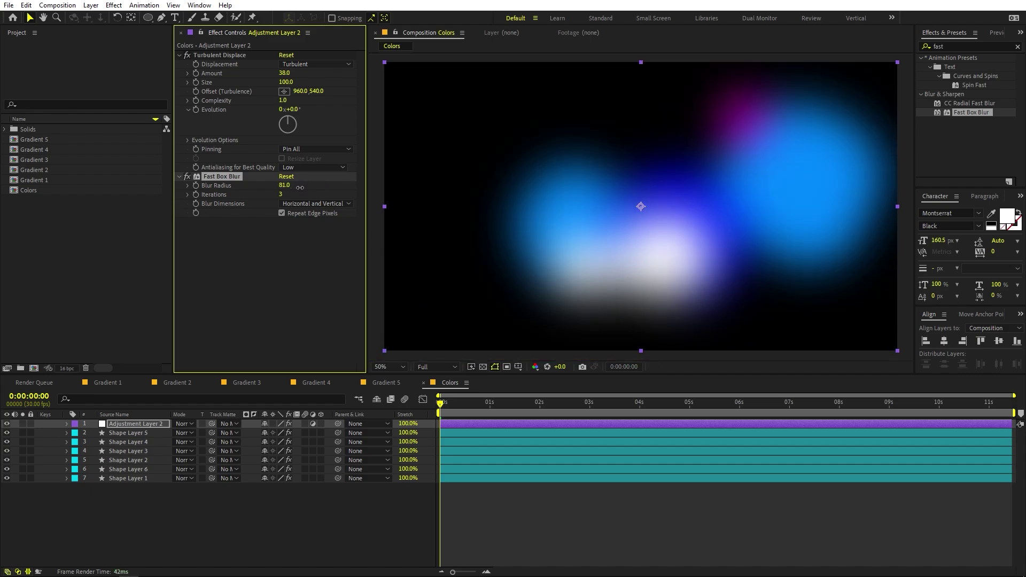
{"action": "left_click", "coordinate": [120, 527]}
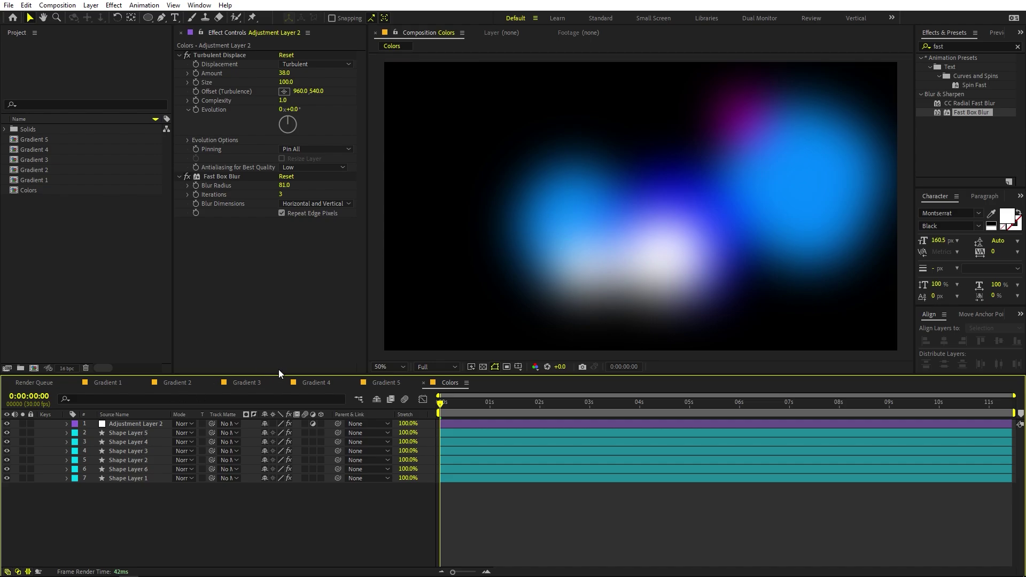
Switch to the Gradient 5 composition and add the Colors composition to it as a layer
{"action": "left_click", "coordinate": [380, 384]}
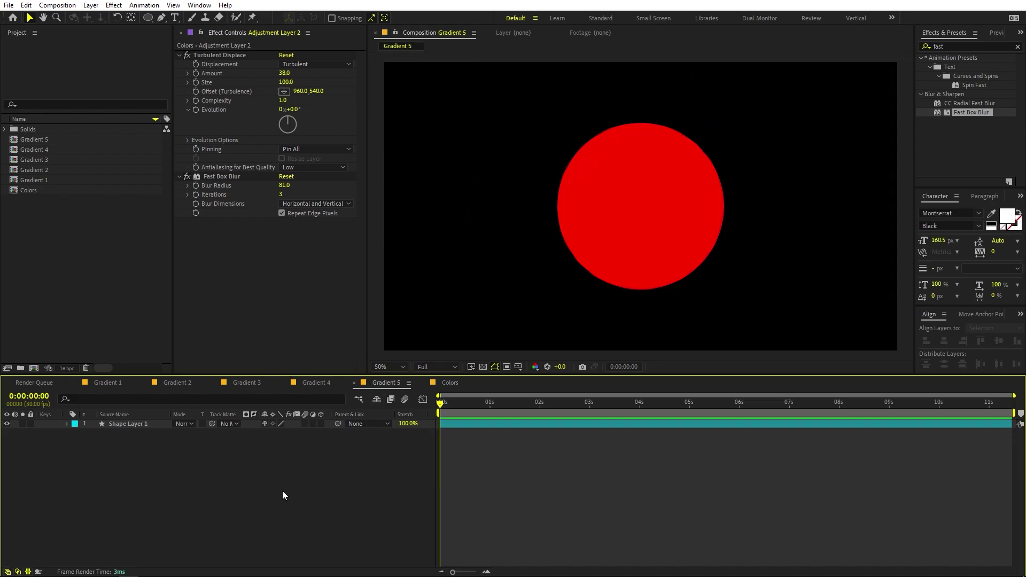
{"action": "left_click", "coordinate": [72, 289]}
{"action": "left_click", "coordinate": [48, 139]}
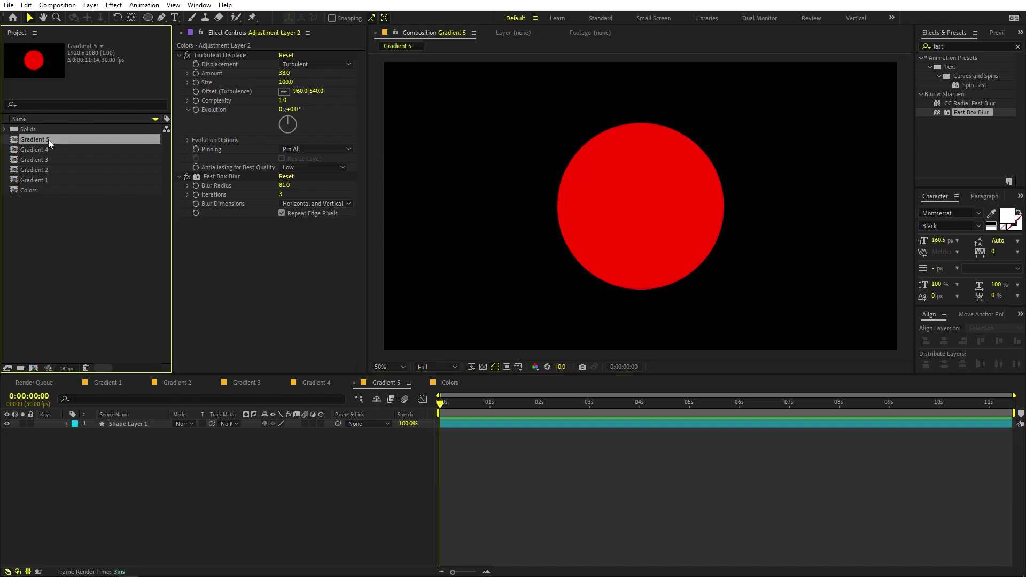
{"action": "left_click", "coordinate": [43, 207]}
{"action": "left_click", "coordinate": [40, 190]}
{"action": "left_click_drag", "start_coordinate": [30, 191], "coordinate": [95, 422]}
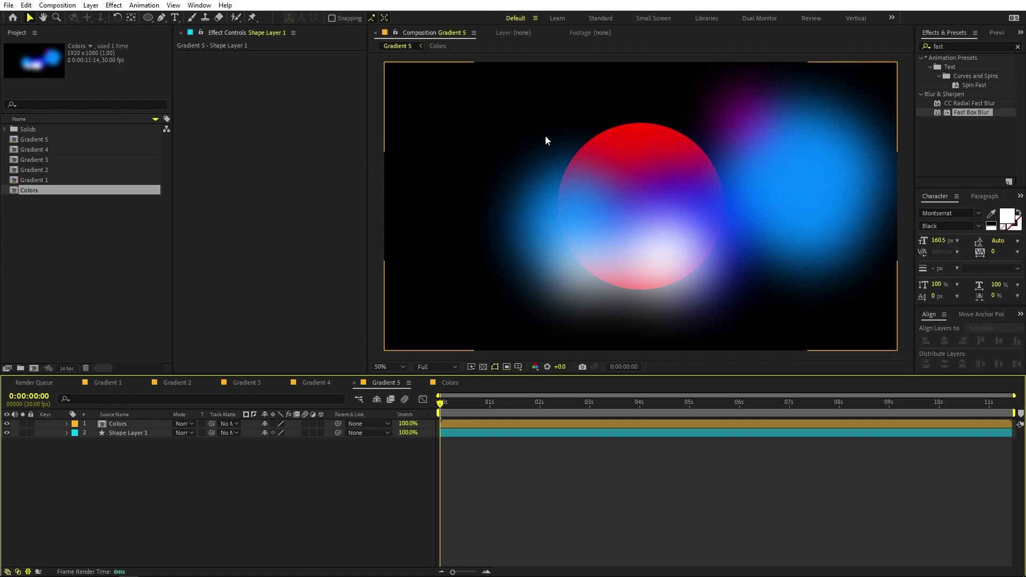
Place the Colors layer beneath Shape Layer 1, use that circle as its track matte, and preview the animated gradient
{"action": "left_click_drag", "start_coordinate": [114, 425], "coordinate": [130, 431]}
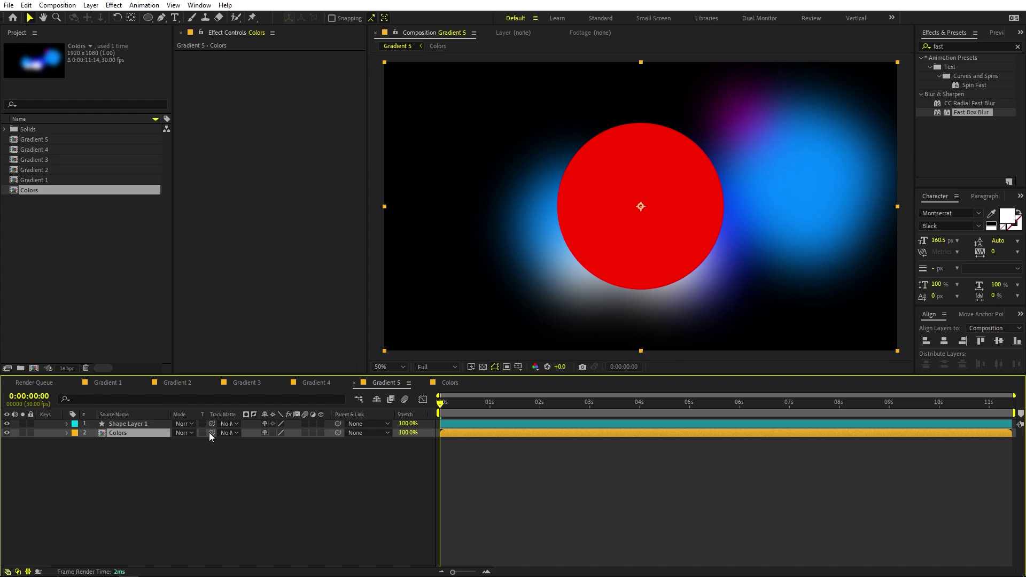
{"action": "left_click_drag", "start_coordinate": [211, 433], "coordinate": [148, 422]}
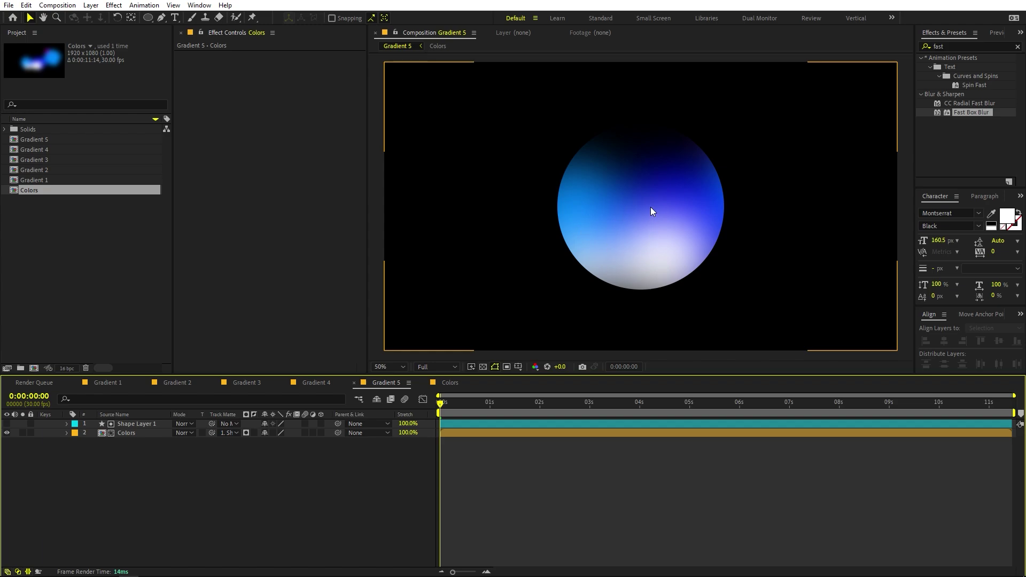
{"action": "key", "text": "space"}
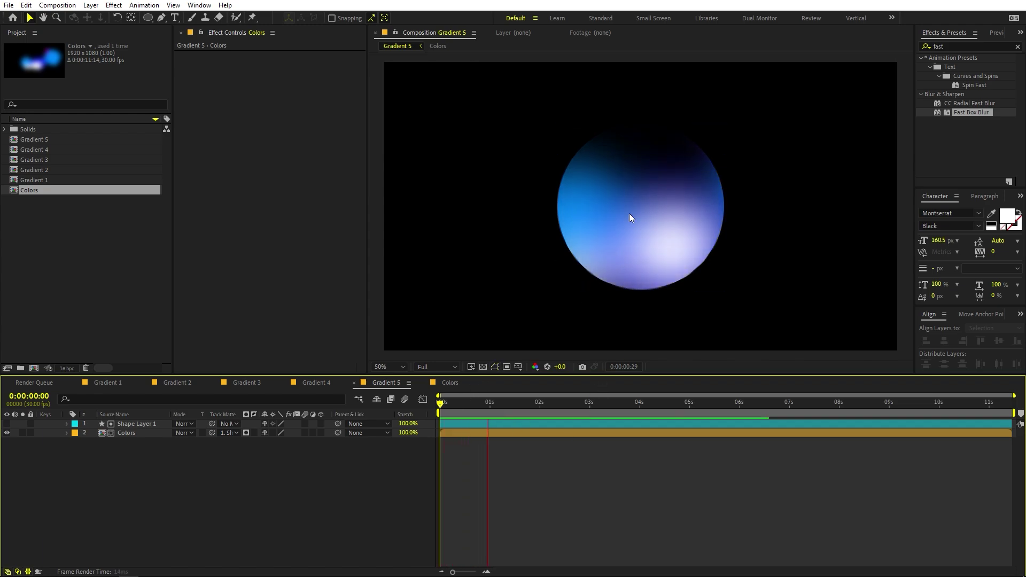
{"action": "key", "text": "space"}
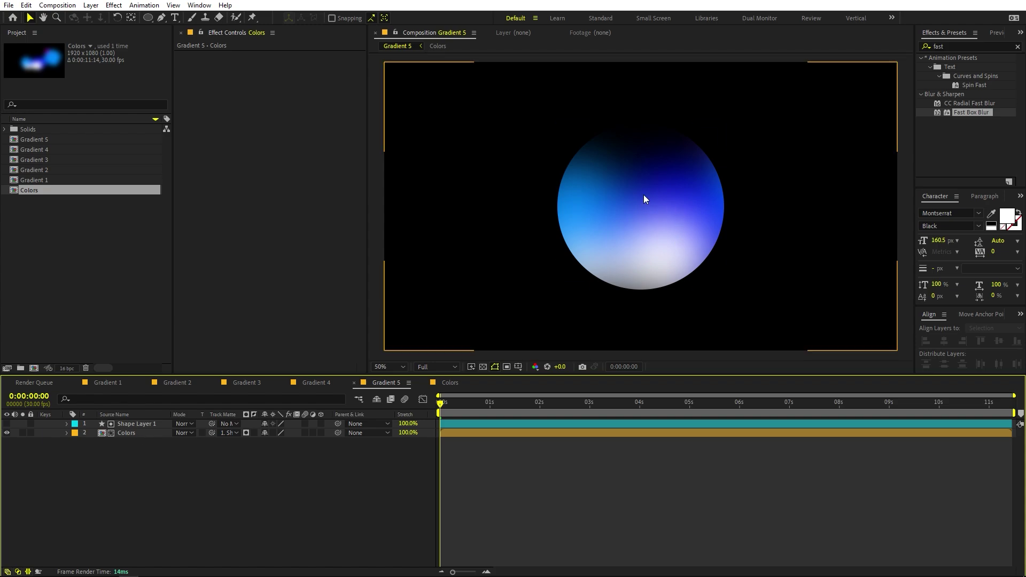
Try moving the deep blue circle up and to the left in the Colors composition, checking the gradient in Gradient 5
{"action": "double_click", "coordinate": [136, 431]}
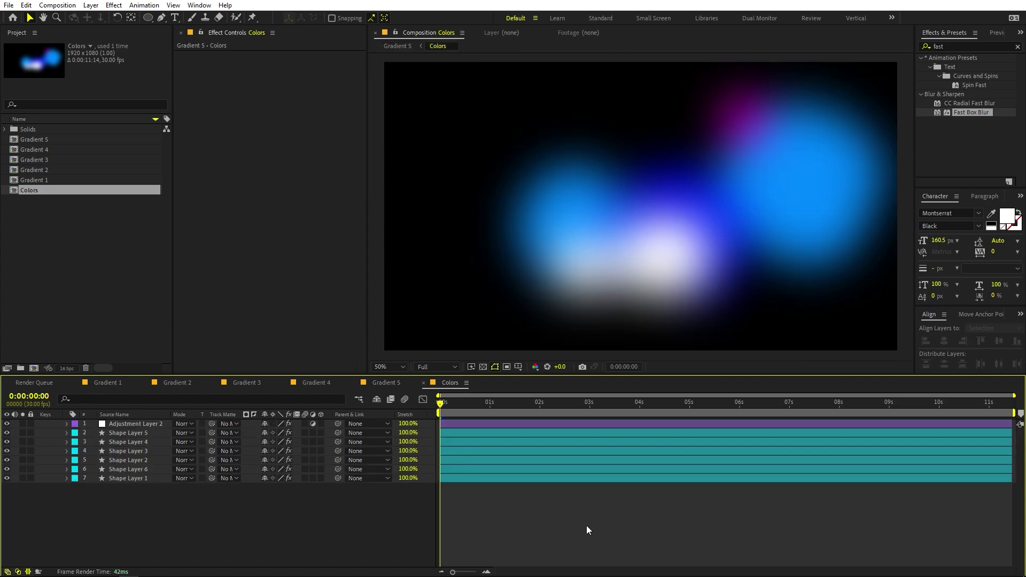
{"action": "left_click", "coordinate": [508, 451]}
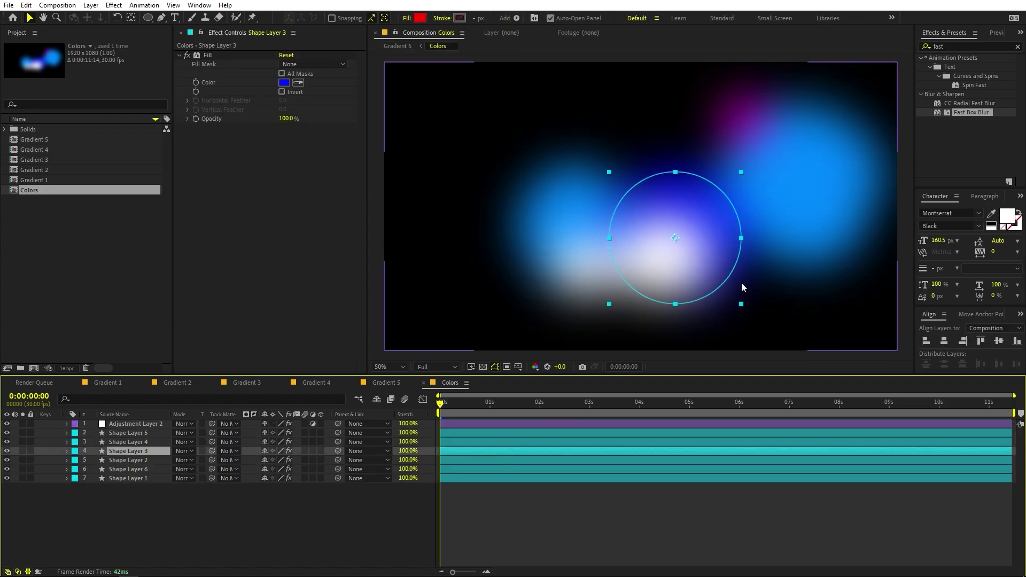
{"action": "left_click_drag", "start_coordinate": [648, 185], "coordinate": [619, 129]}
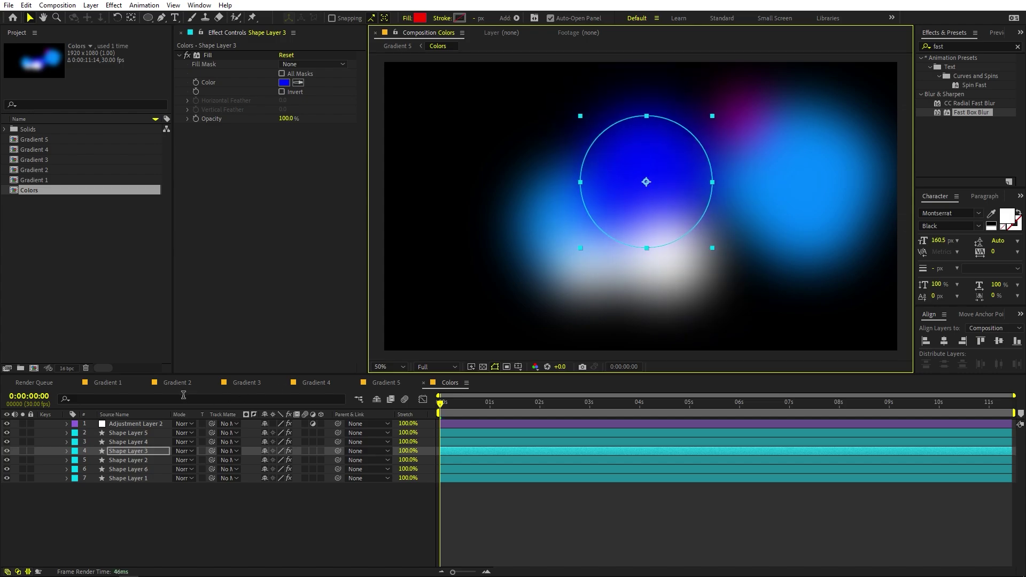
{"action": "left_click", "coordinate": [391, 381]}
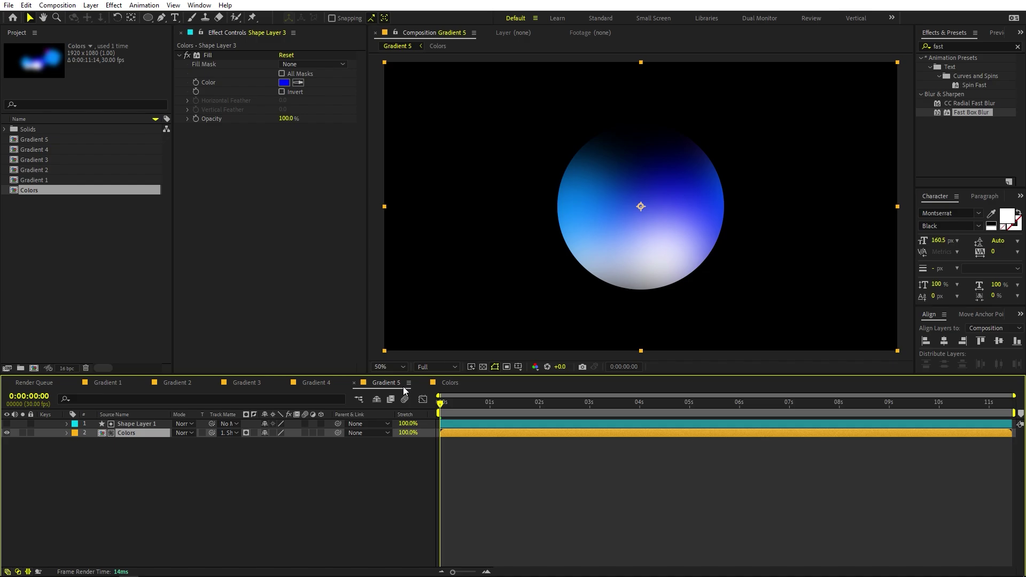
In the Colors composition, move the large light blue circle (Shape Layer 6) left and up, behind the deep blue circle's upper part
{"action": "left_click", "coordinate": [441, 386]}
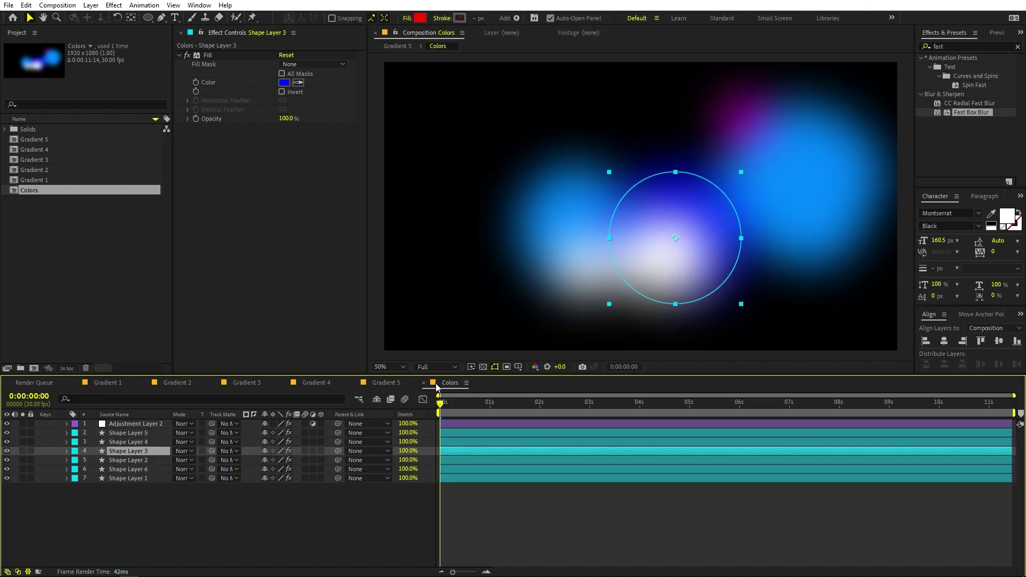
{"action": "left_click", "coordinate": [135, 469]}
{"action": "left_click_drag", "start_coordinate": [776, 201], "coordinate": [632, 168]}
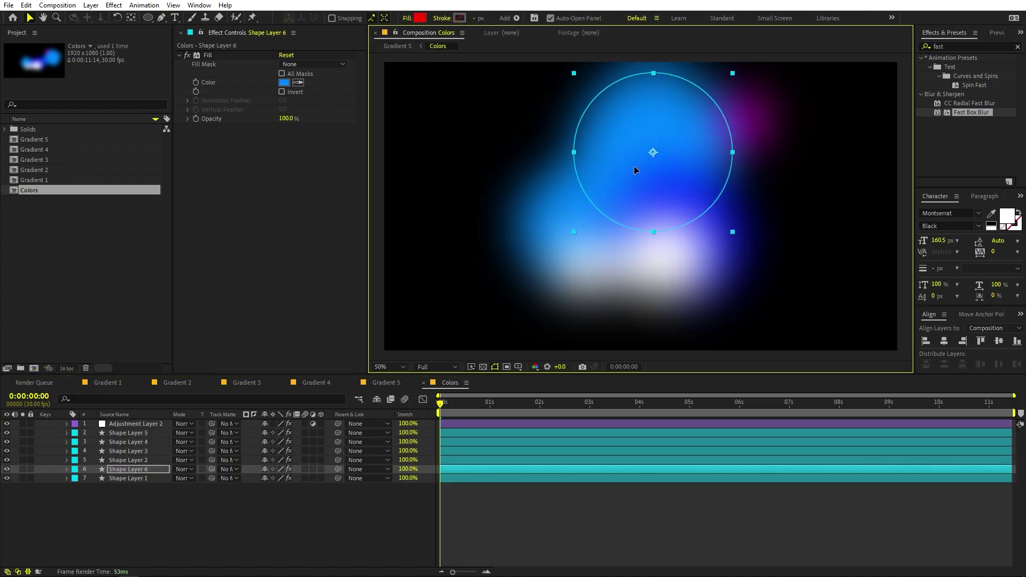
Move the small white circle (Shape Layer 2) up and right to the deep blue circle's upper part and enlarge it
{"action": "left_click", "coordinate": [144, 478]}
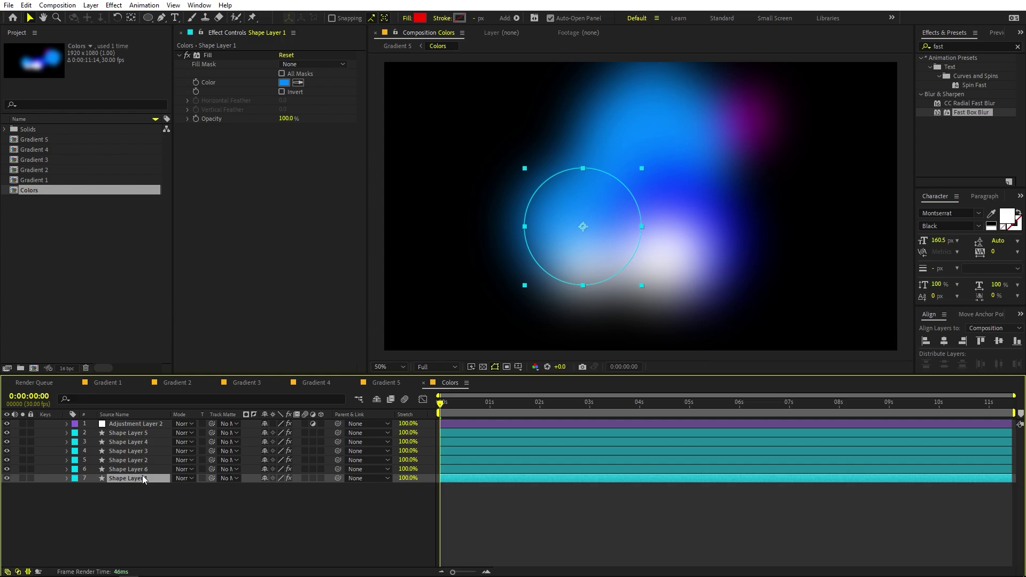
{"action": "left_click", "coordinate": [139, 468]}
{"action": "left_click", "coordinate": [139, 459]}
{"action": "left_click", "coordinate": [139, 452]}
{"action": "left_click", "coordinate": [139, 460]}
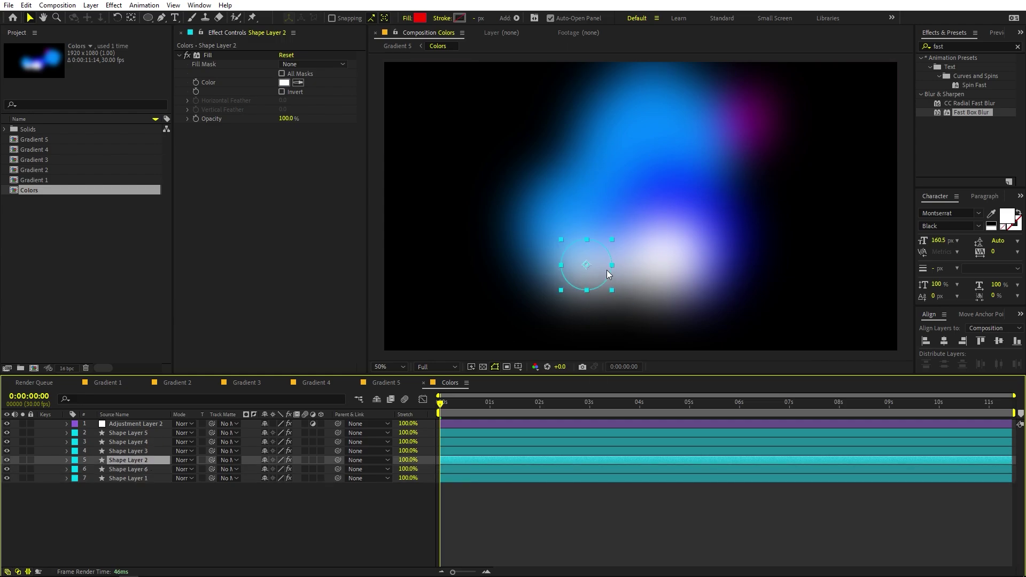
{"action": "left_click_drag", "start_coordinate": [591, 262], "coordinate": [654, 203]}
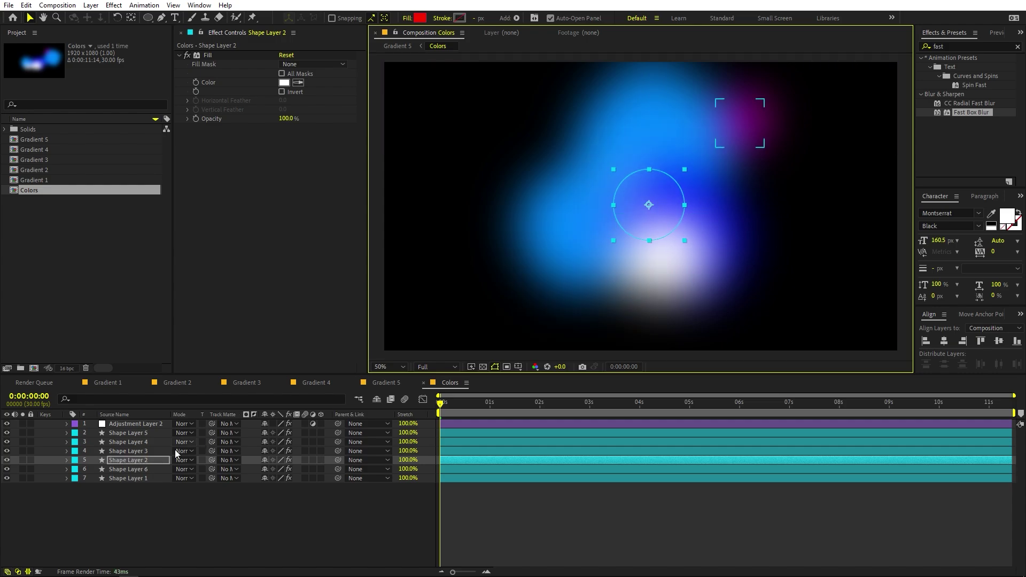
Bring Shape Layer 2 in front of the other circles, and reposition the white circles above the deep blue one
{"action": "left_click_drag", "start_coordinate": [129, 460], "coordinate": [133, 433]}
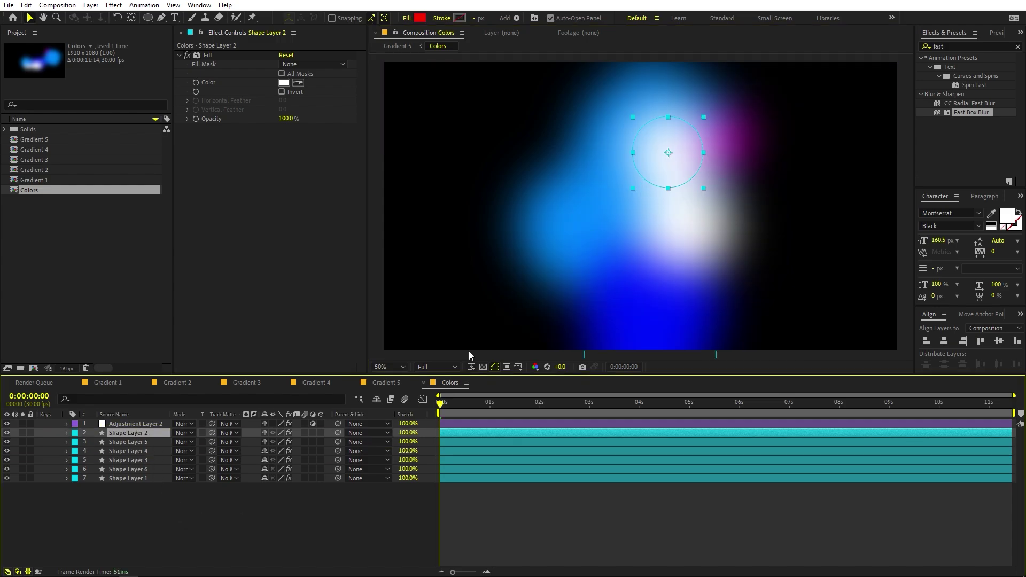
{"action": "left_click_drag", "start_coordinate": [671, 142], "coordinate": [667, 162]}
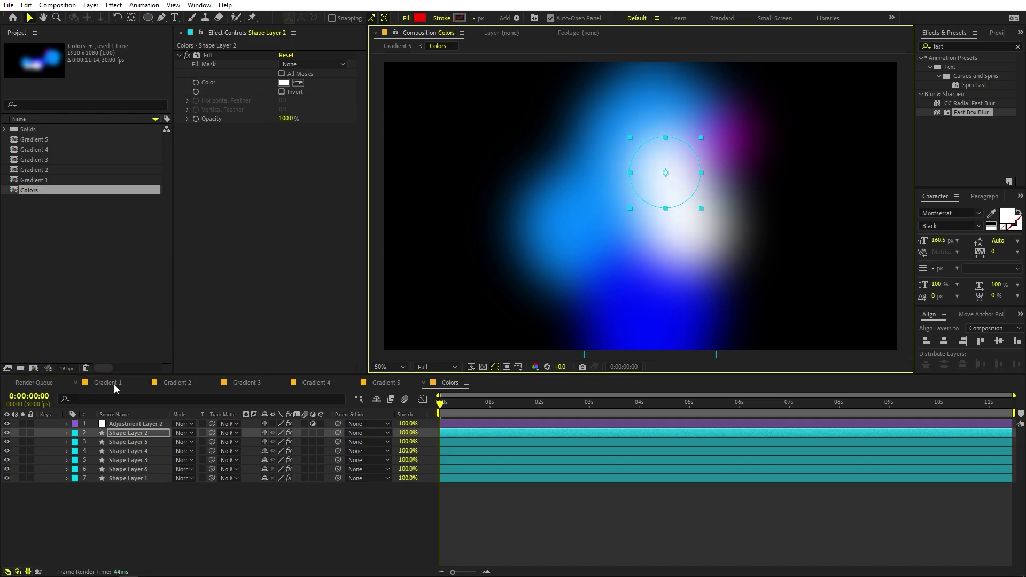
Check the gradient in Gradient 5, and move the white circle (Shape Layer 2) in Colors right over the purple circle
{"action": "left_click", "coordinate": [385, 383]}
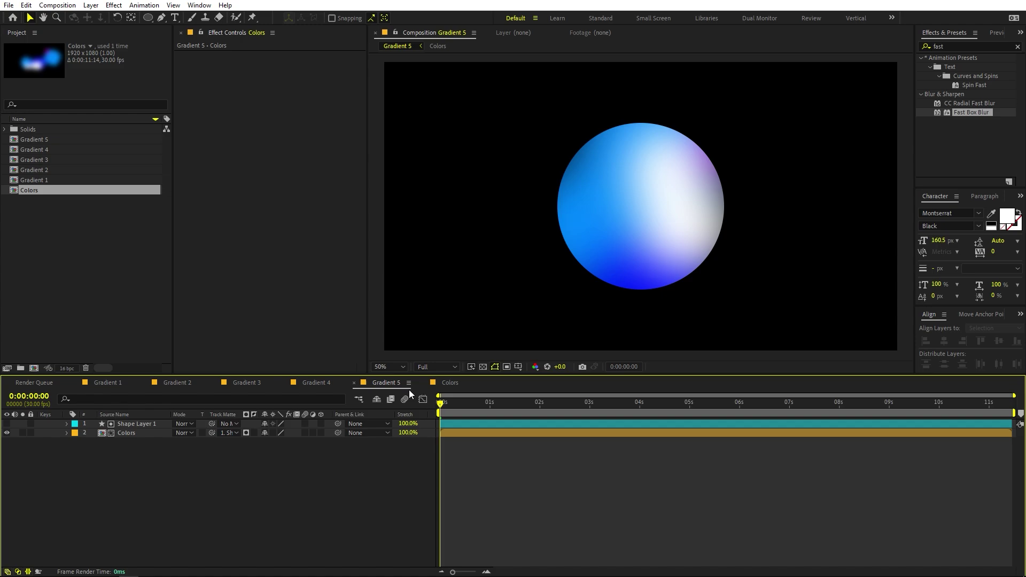
{"action": "left_click", "coordinate": [448, 382]}
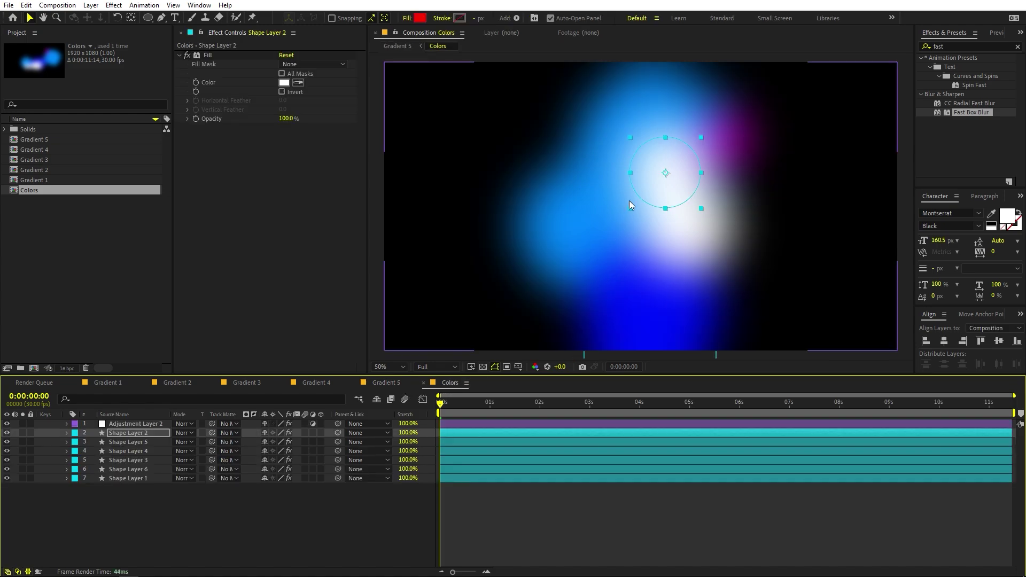
{"action": "left_click_drag", "start_coordinate": [690, 181], "coordinate": [728, 163]}
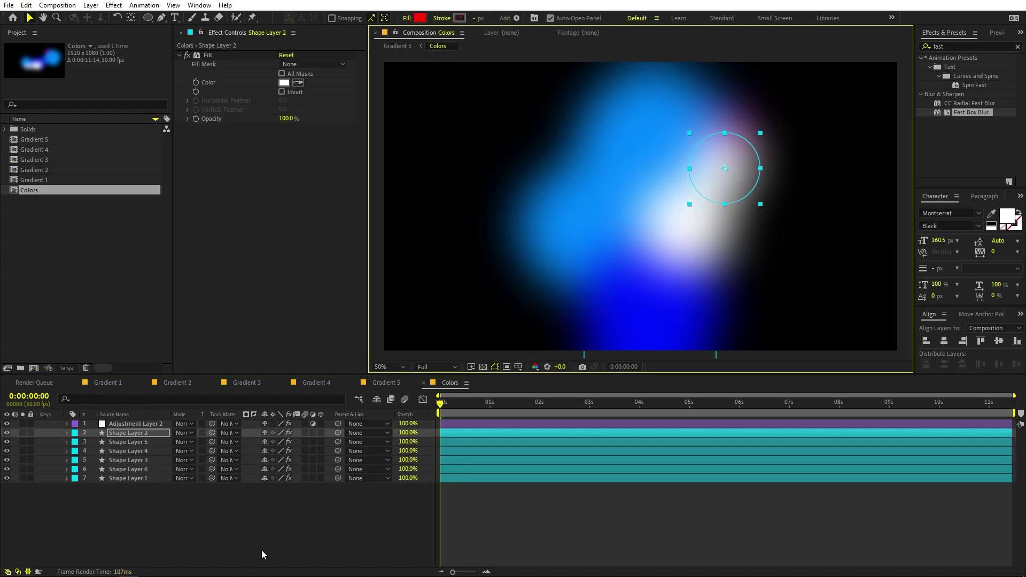
Create a 1920 x 1080 px solid in the Colors composition, using a darker shade of the light blue circle's color
{"action": "left_click", "coordinate": [130, 557]}
{"action": "right_click", "coordinate": [129, 558]}
{"action": "mouse_move", "coordinate": [213, 425]}
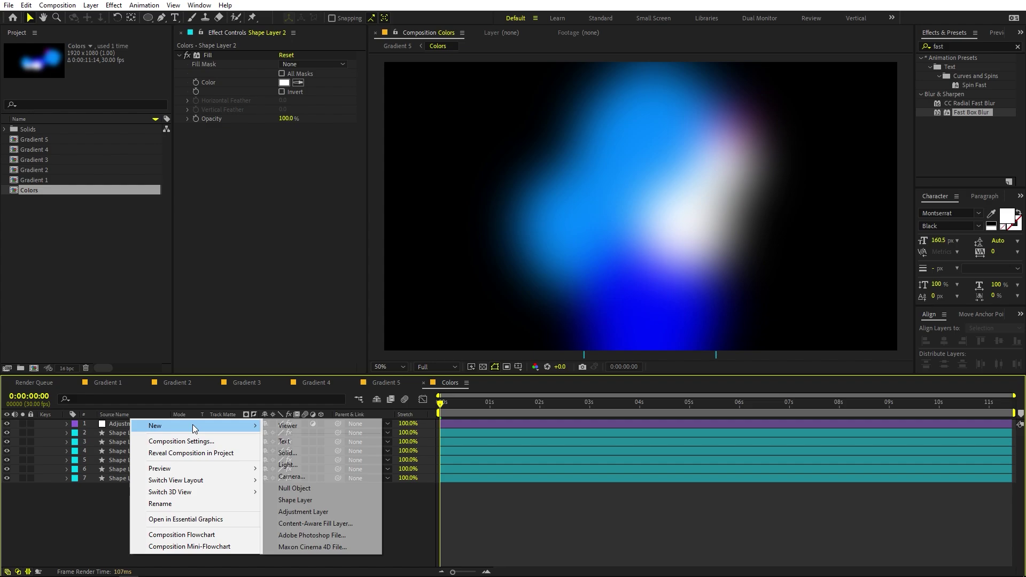
{"action": "left_click", "coordinate": [286, 454]}
{"action": "left_click", "coordinate": [335, 281]}
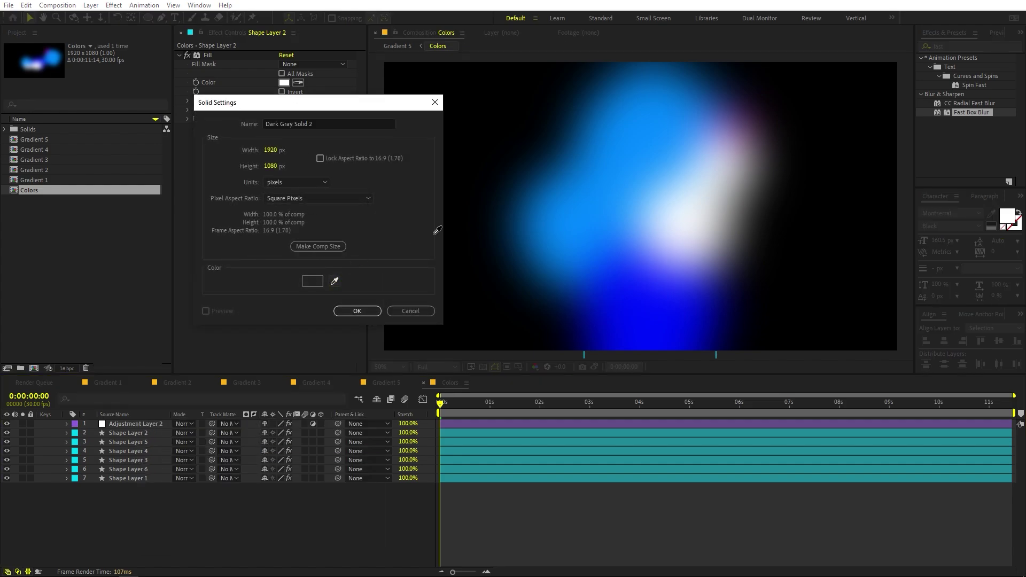
{"action": "left_click", "coordinate": [308, 283]}
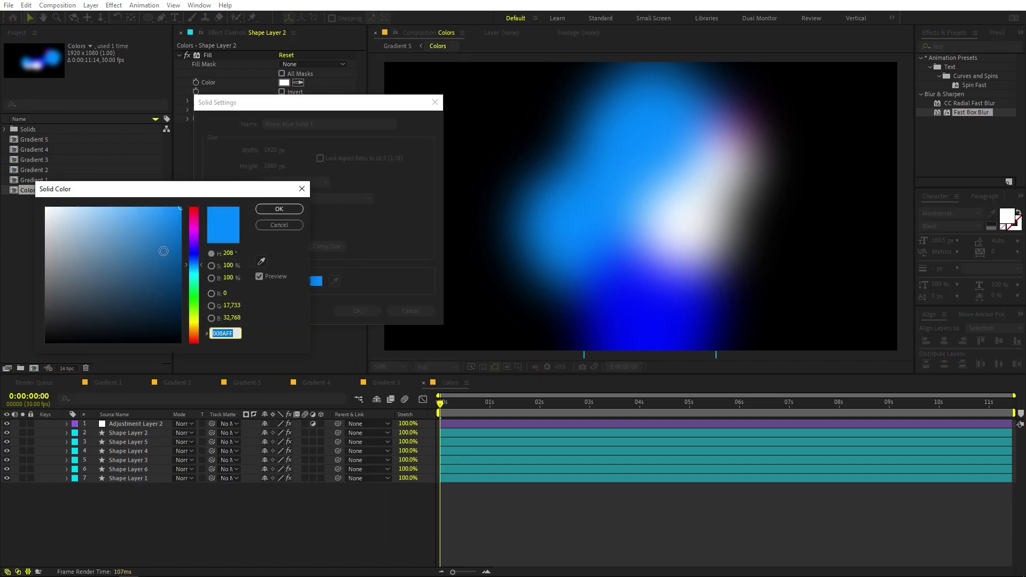
{"action": "left_click_drag", "start_coordinate": [166, 246], "coordinate": [190, 271]}
{"action": "left_click", "coordinate": [279, 208]}
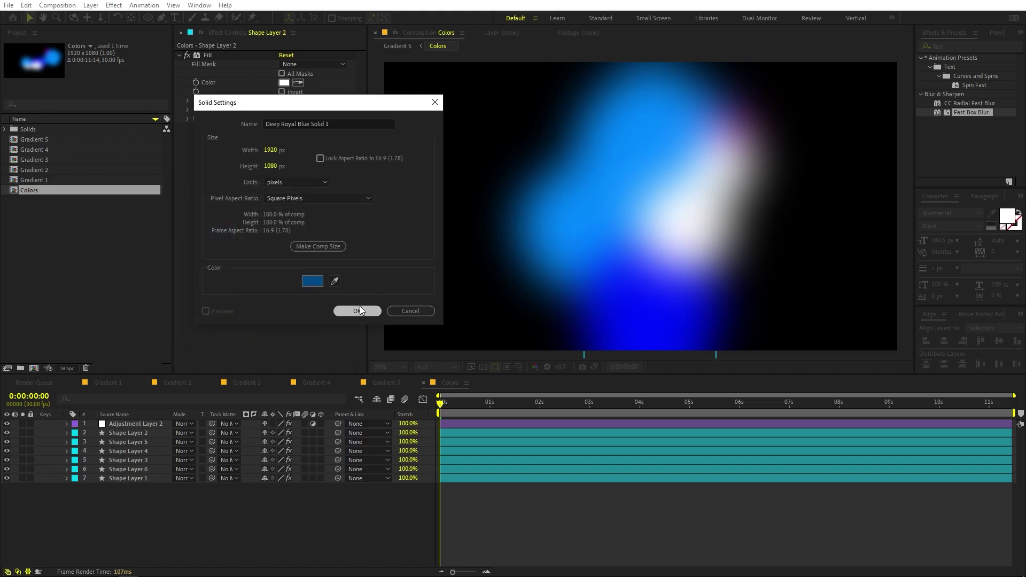
{"action": "left_click", "coordinate": [358, 311]}
Place the dark blue solid behind all the circle layers and check the result in Gradient 5
{"action": "left_click_drag", "start_coordinate": [124, 423], "coordinate": [155, 504]}
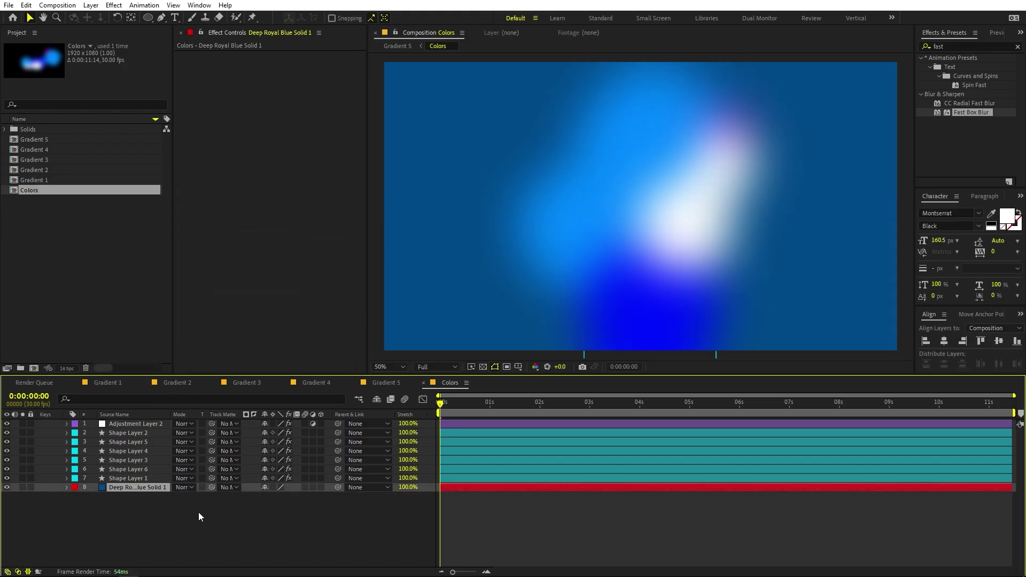
{"action": "left_click", "coordinate": [384, 382]}
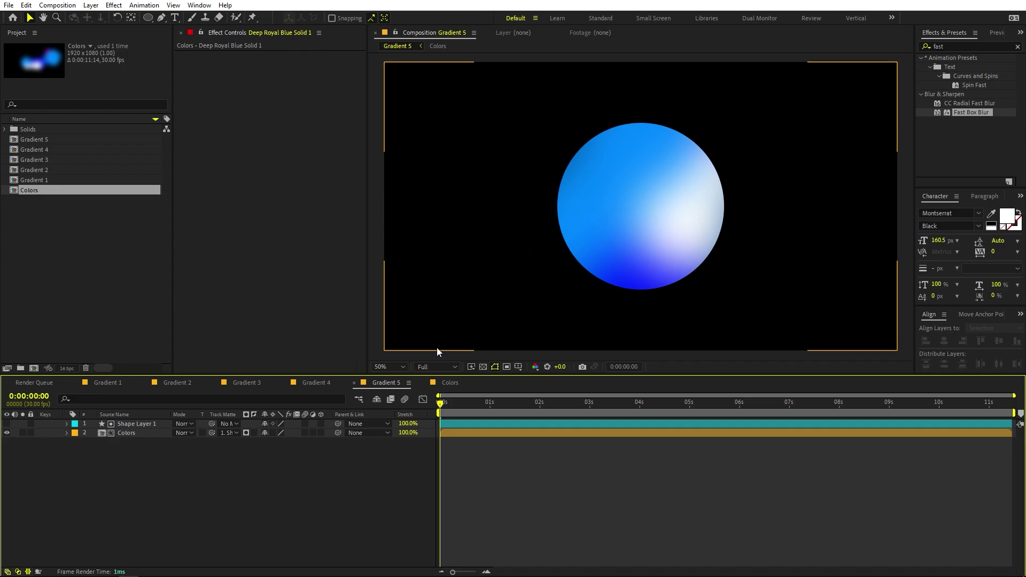
{"action": "left_click", "coordinate": [450, 382]}
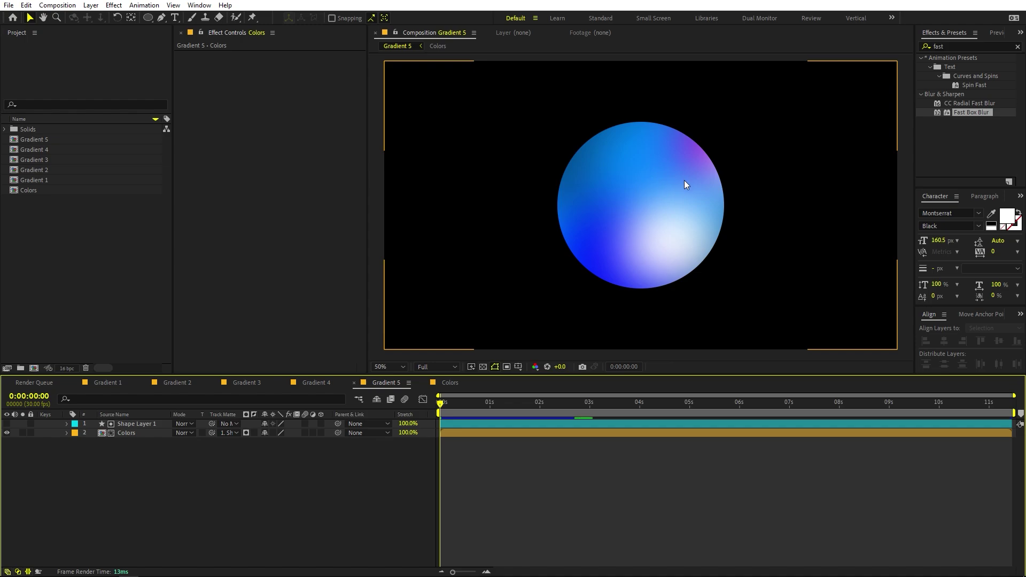
Add an Inner Glow layer style to the Colors layer in the Gradient 5 composition
{"action": "left_click", "coordinate": [124, 435]}
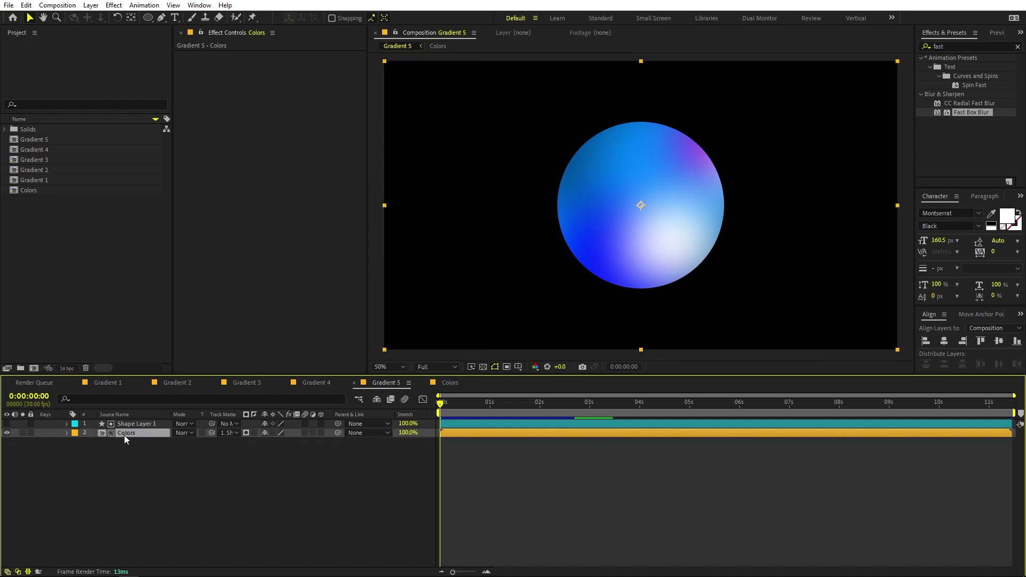
{"action": "right_click", "coordinate": [124, 434]}
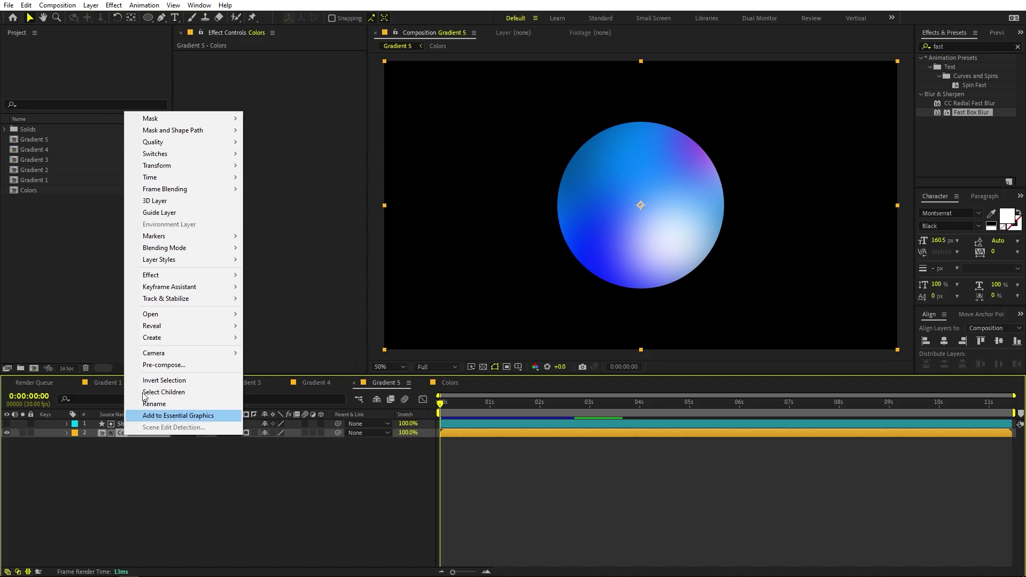
{"action": "mouse_move", "coordinate": [164, 251]}
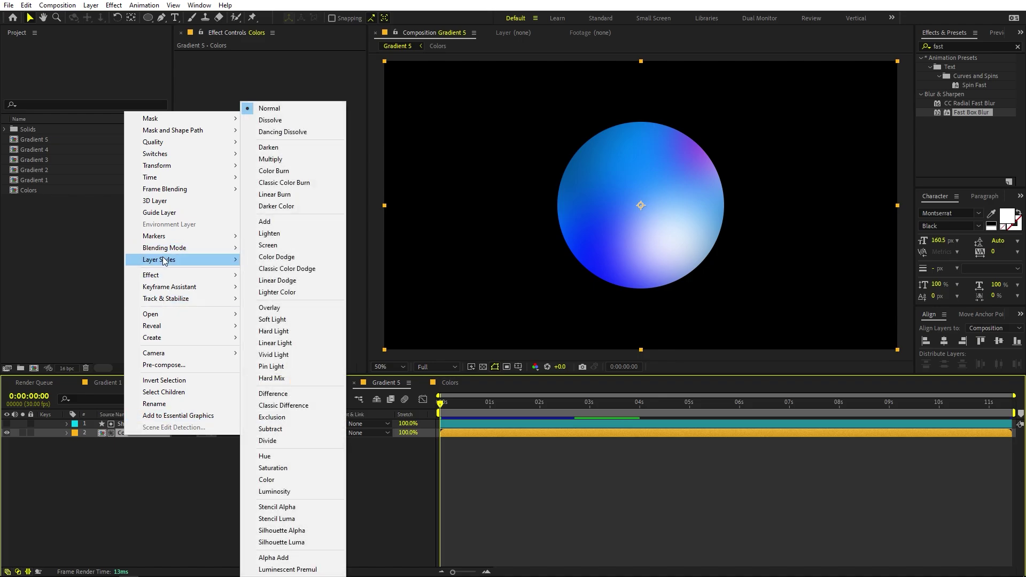
{"action": "mouse_move", "coordinate": [164, 260]}
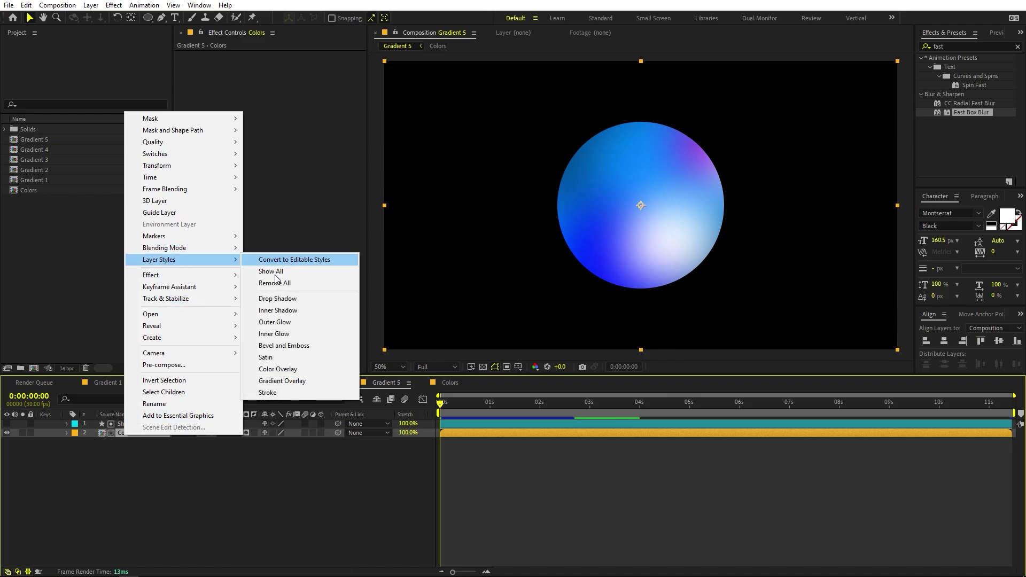
{"action": "left_click", "coordinate": [277, 331]}
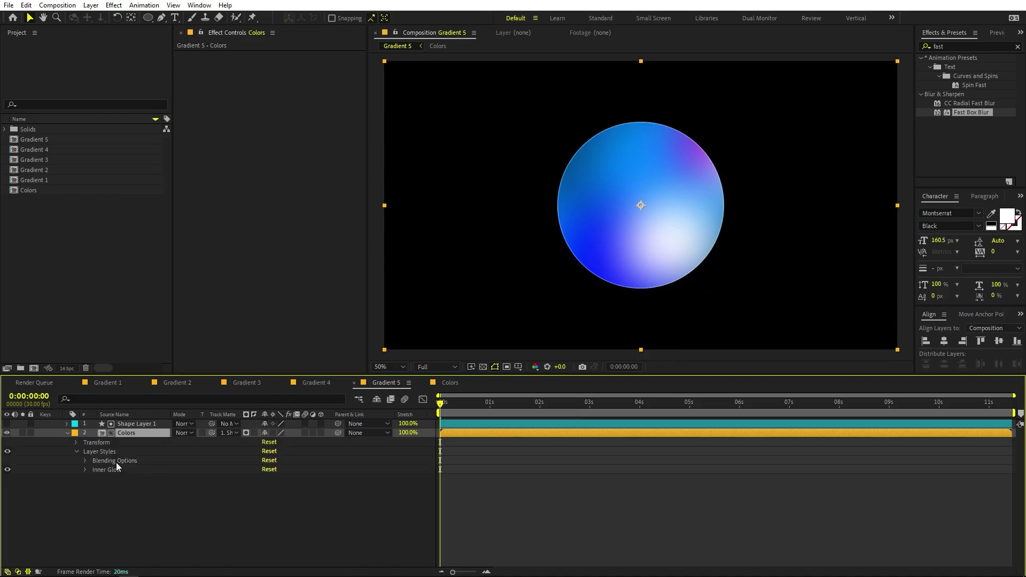
Set the Inner Glow's opacity to 58% and its size to 84.9
{"action": "left_click", "coordinate": [86, 470]}
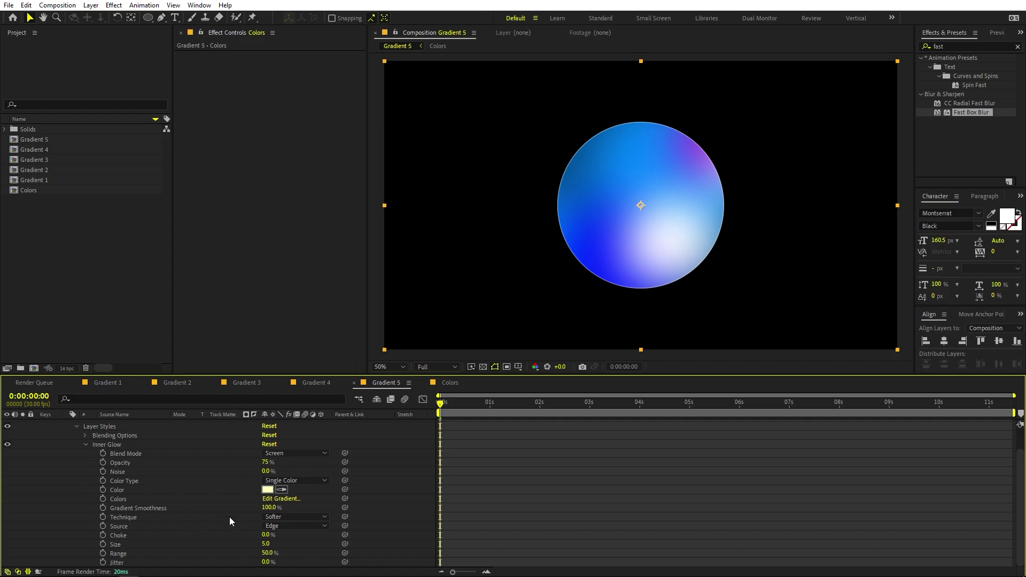
{"action": "left_click", "coordinate": [116, 545]}
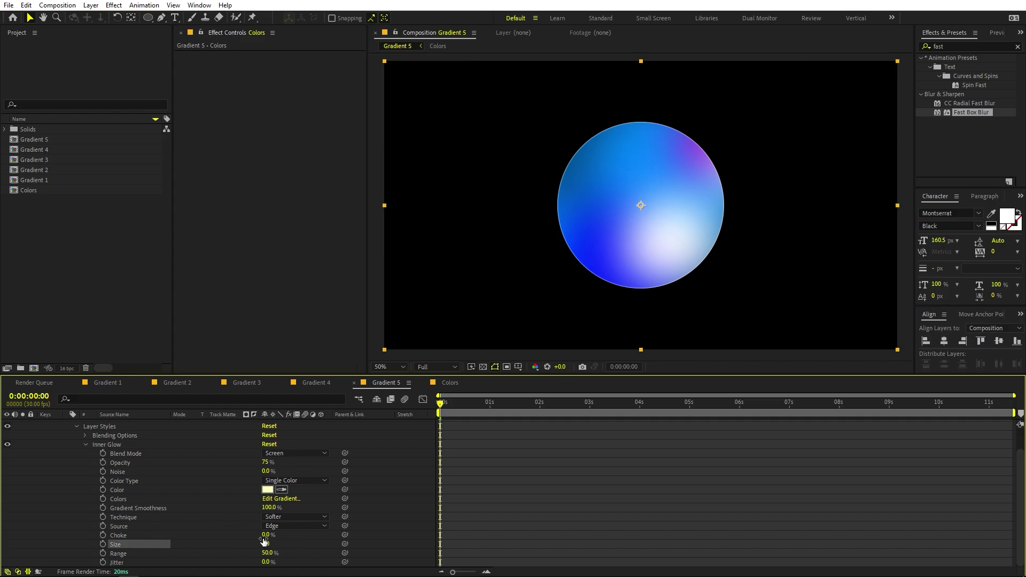
{"action": "left_click_drag", "start_coordinate": [265, 545], "coordinate": [311, 545]}
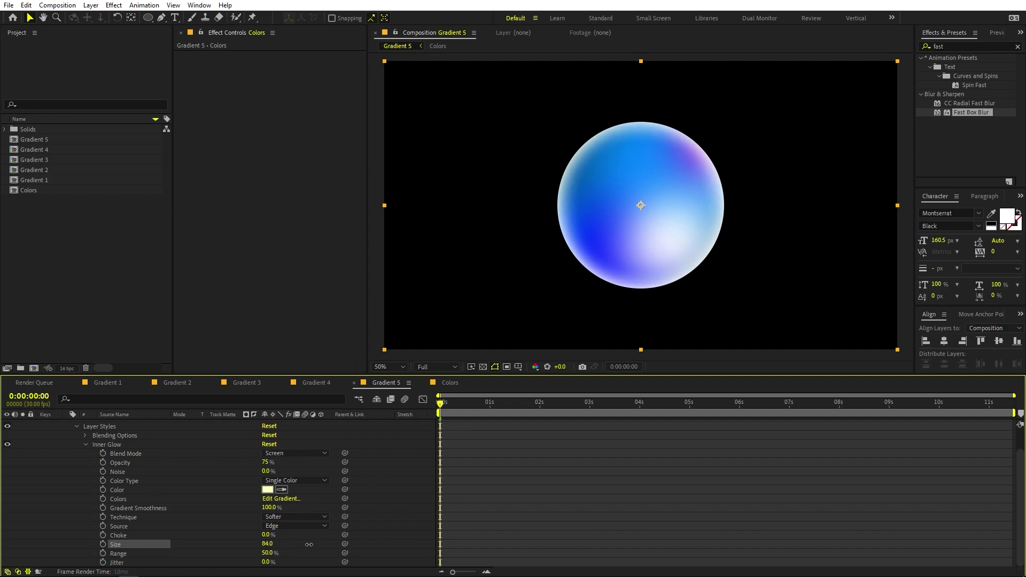
{"action": "left_click_drag", "start_coordinate": [265, 463], "coordinate": [183, 472]}
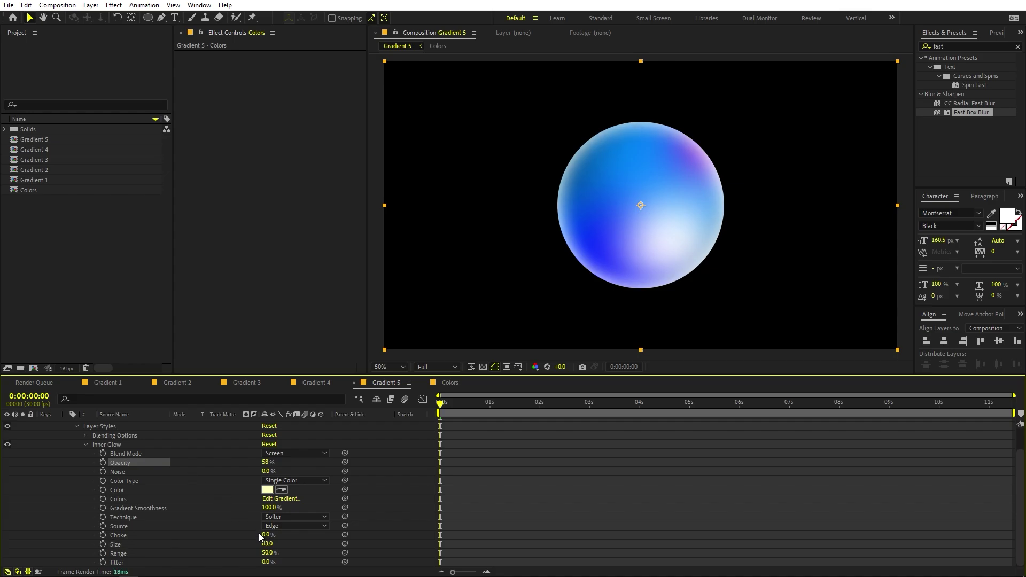
{"action": "left_click_drag", "start_coordinate": [267, 544], "coordinate": [232, 548]}
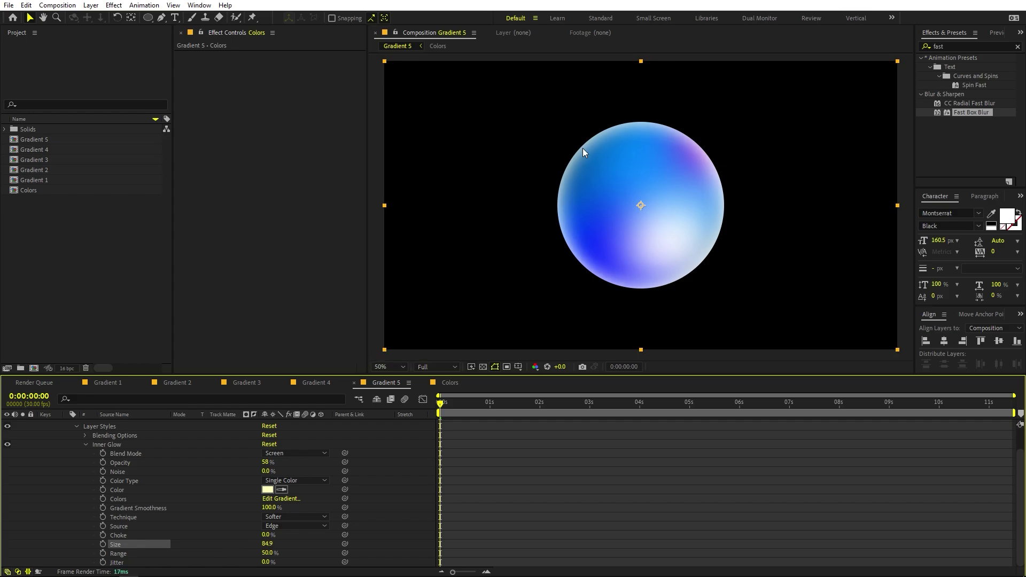
Change the Inner Glow's color to white (FFFFFF), trying yellow and green shades first
{"action": "left_click", "coordinate": [267, 489]}
{"action": "left_click", "coordinate": [180, 207]}
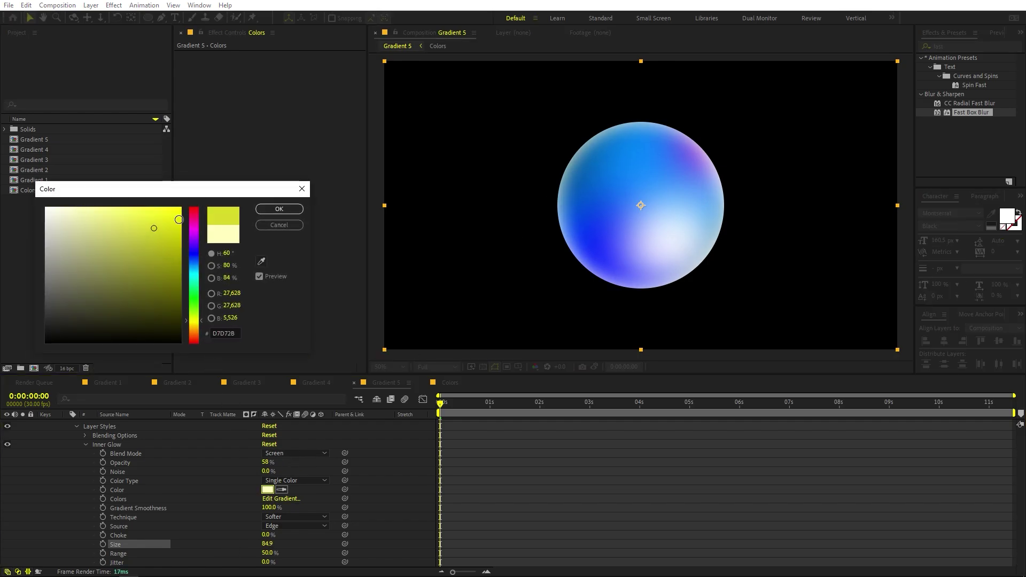
{"action": "left_click", "coordinate": [193, 282]}
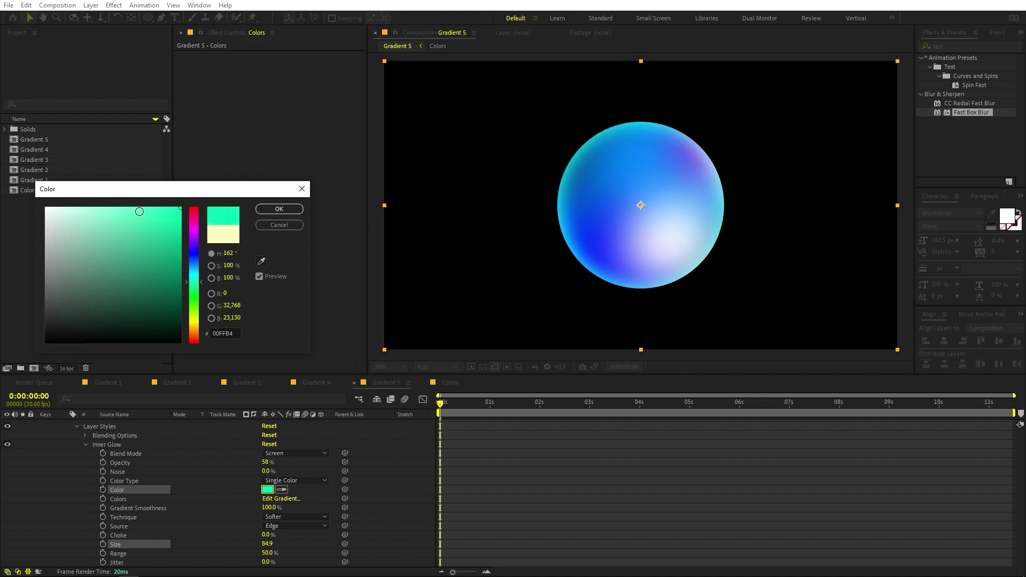
{"action": "left_click_drag", "start_coordinate": [139, 223], "coordinate": [45, 207]}
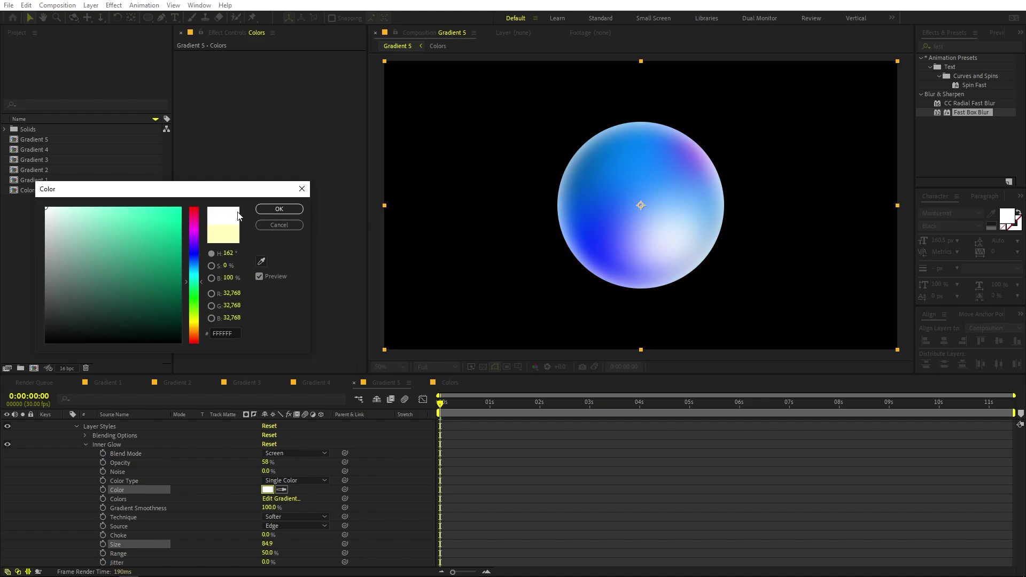
{"action": "left_click", "coordinate": [279, 209]}
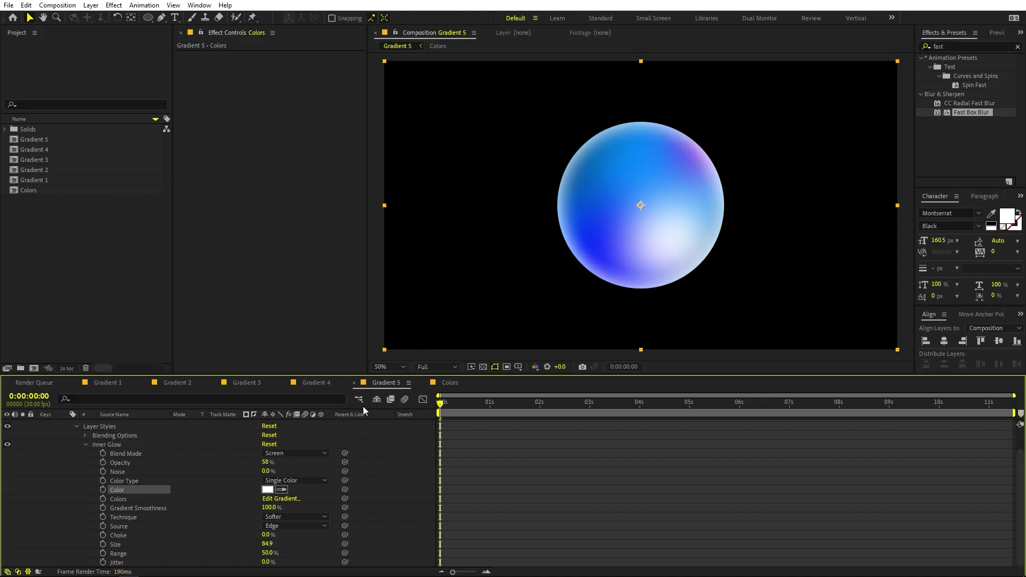
Try the Gradient color type for the Inner Glow with a red and a blue end stop, and return to Single Color
{"action": "left_click", "coordinate": [295, 480]}
{"action": "left_click", "coordinate": [294, 505]}
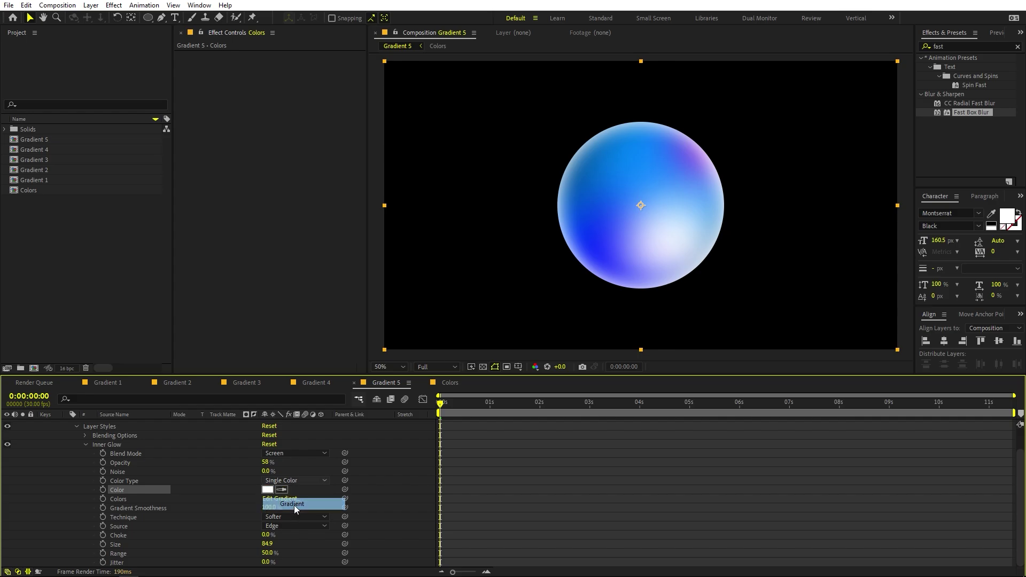
{"action": "left_click", "coordinate": [292, 498]}
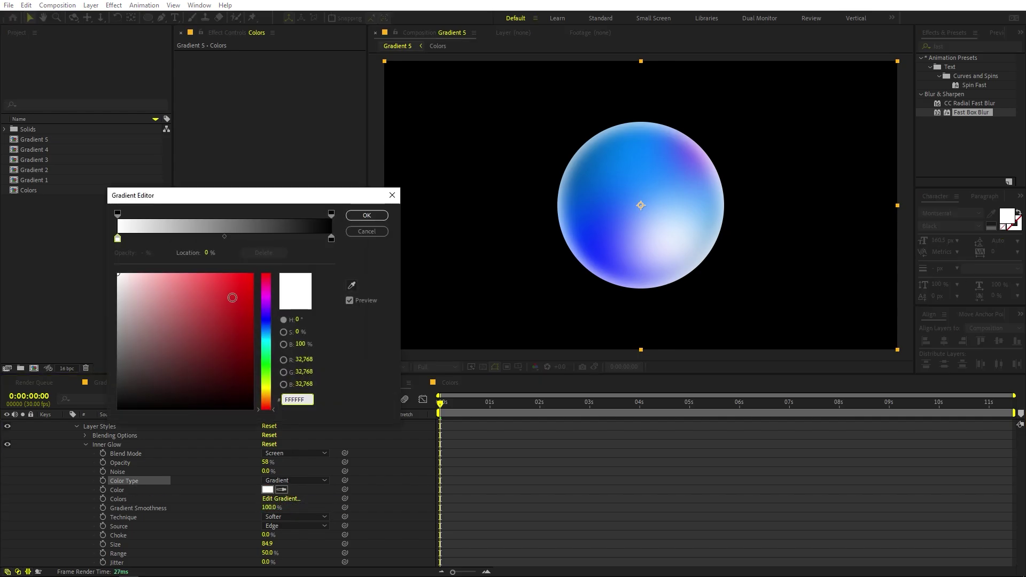
{"action": "left_click", "coordinate": [331, 241]}
{"action": "left_click_drag", "start_coordinate": [209, 300], "coordinate": [216, 279]}
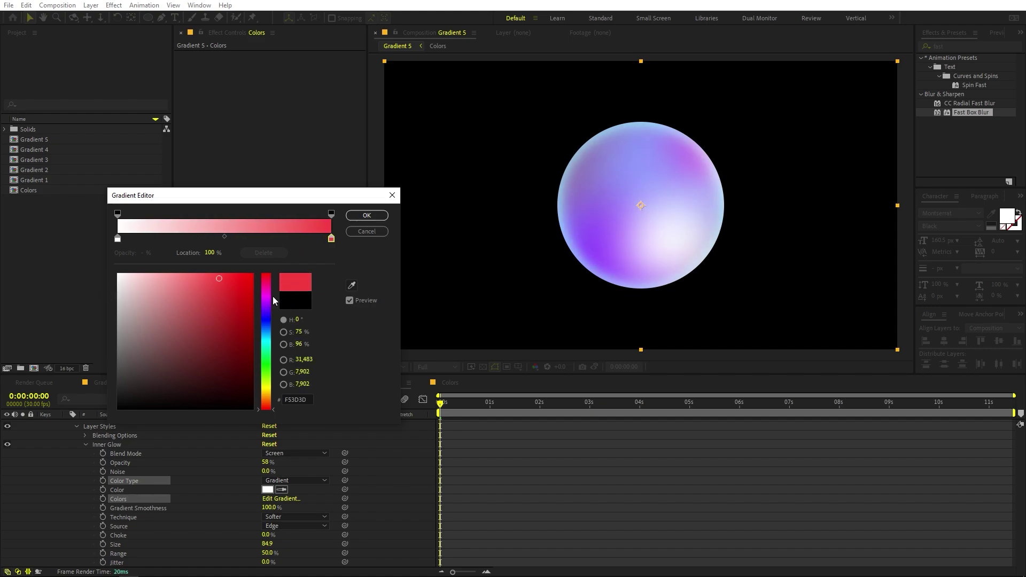
{"action": "left_click_drag", "start_coordinate": [270, 304], "coordinate": [273, 330]}
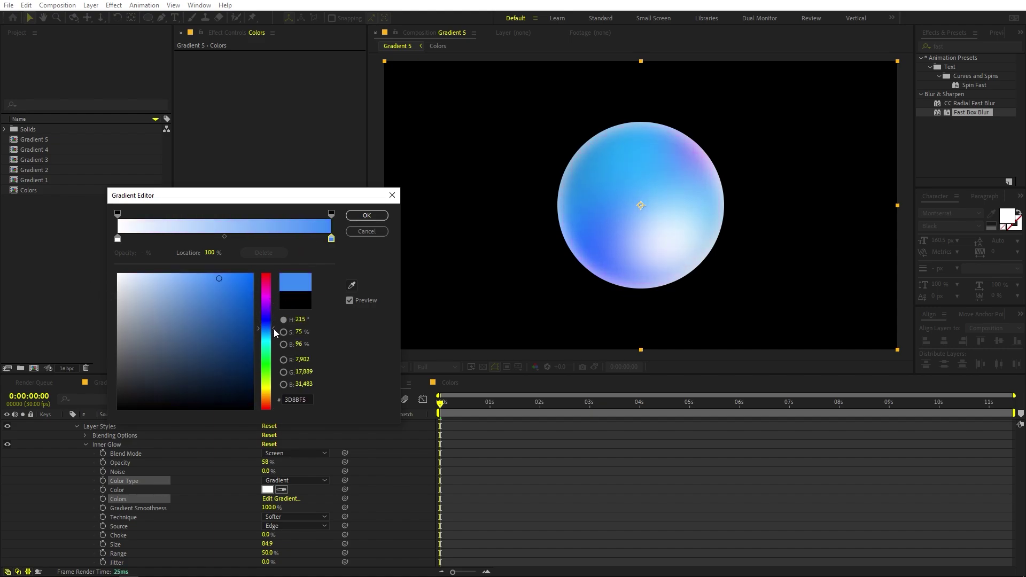
{"action": "left_click", "coordinate": [366, 231]}
{"action": "left_click", "coordinate": [320, 481]}
{"action": "left_click", "coordinate": [320, 494]}
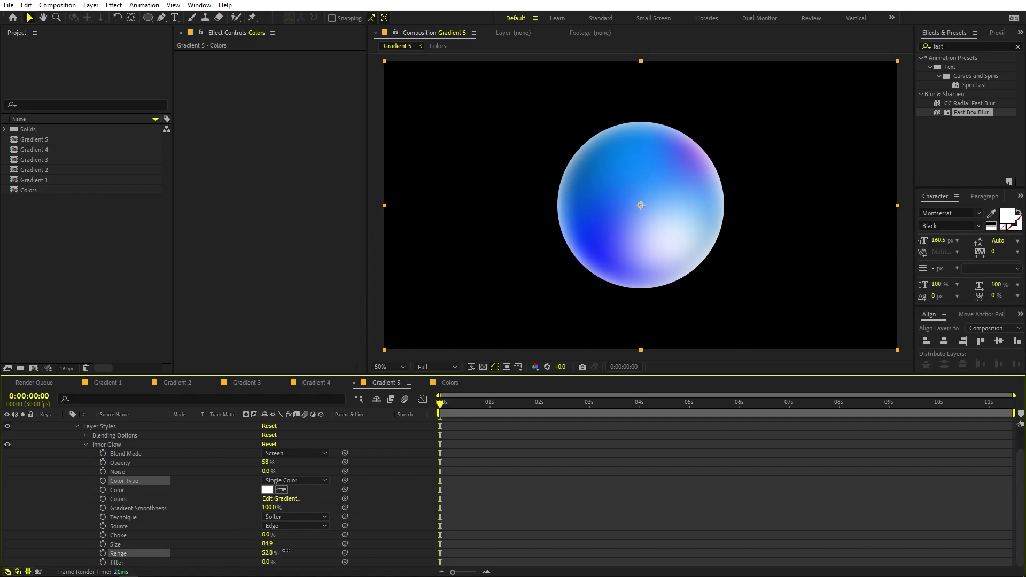
Increase the Inner Glow's size to 143.9 and reduce its opacity to 53%
{"action": "left_click_drag", "start_coordinate": [267, 543], "coordinate": [305, 545]}
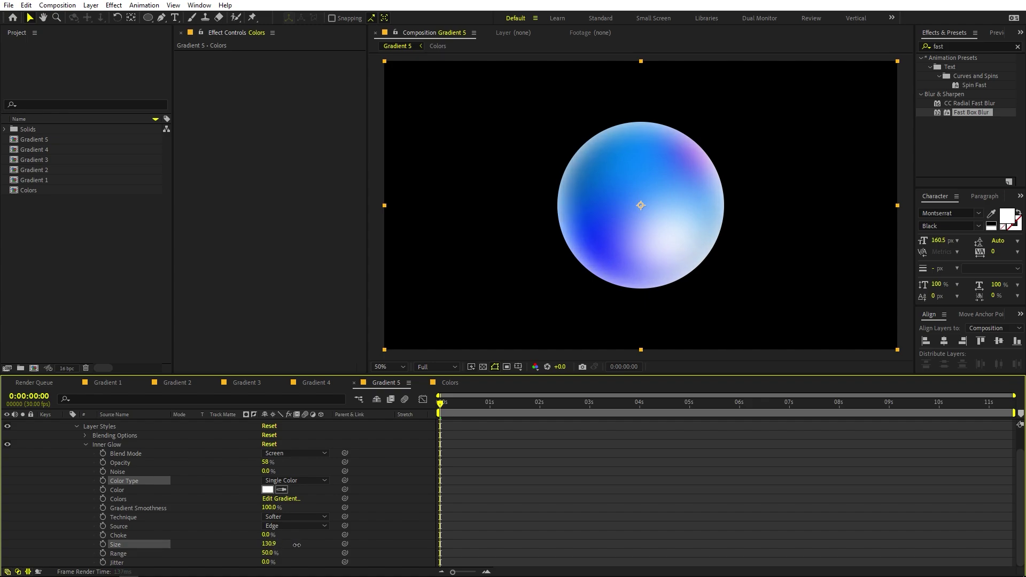
{"action": "left_click_drag", "start_coordinate": [273, 462], "coordinate": [262, 462]}
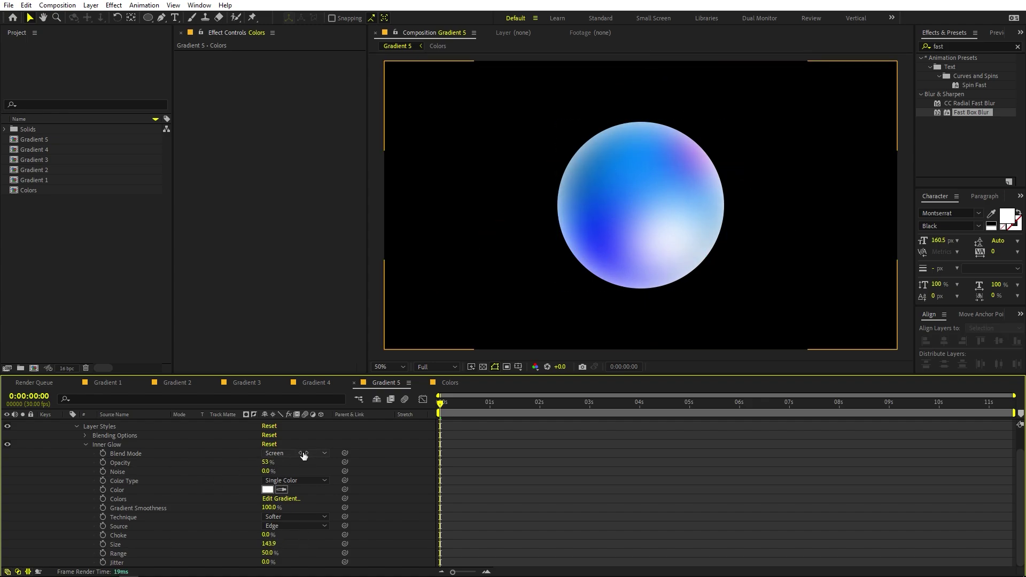
Set the Inner Glow's blend mode to Dissolve and examine the grain along the circle's edge
{"action": "left_click", "coordinate": [281, 457]}
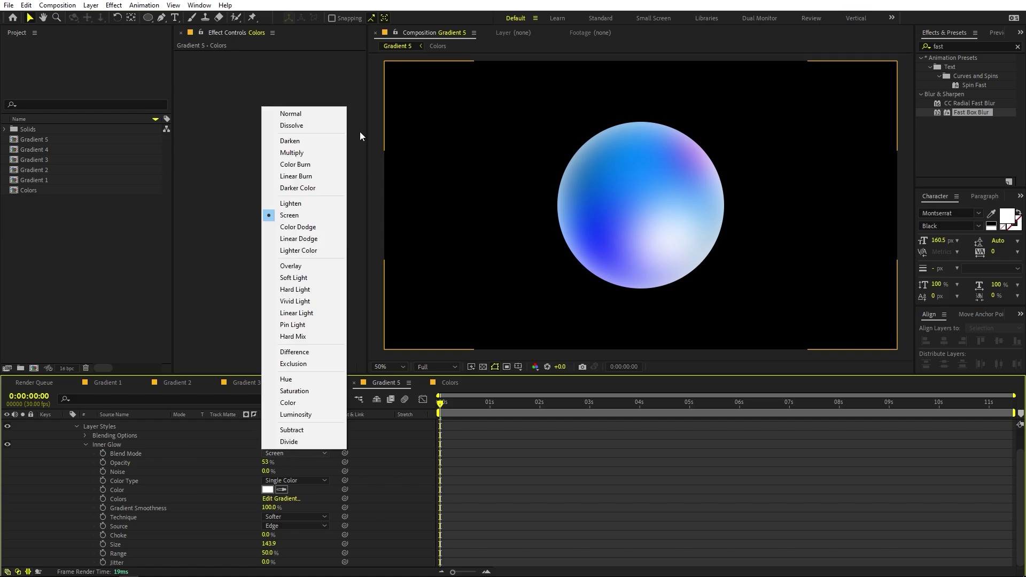
{"action": "left_click", "coordinate": [304, 124]}
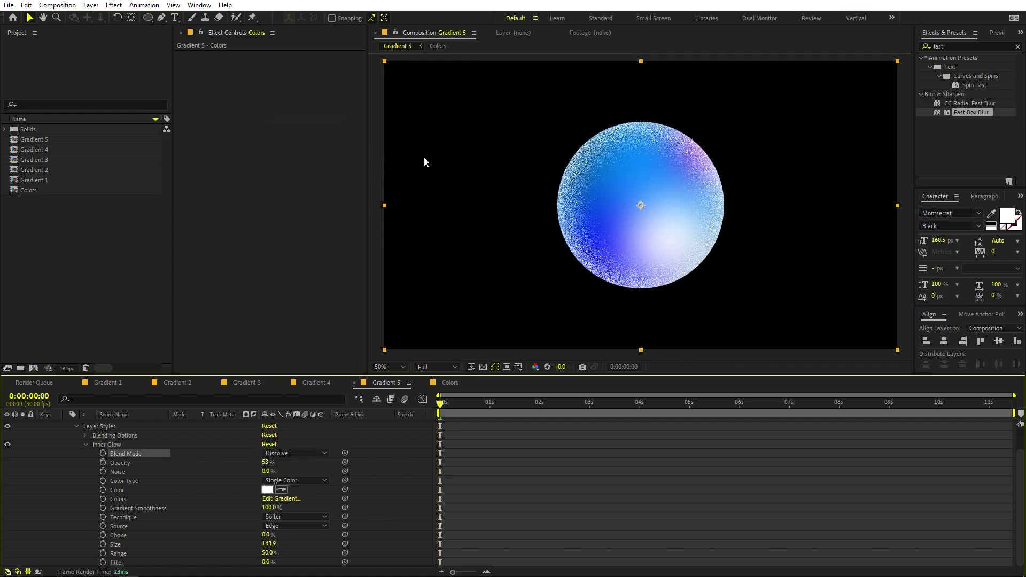
{"action": "key", "text": "h"}
{"action": "scroll", "coordinate": [540, 135], "scroll_direction": "up", "scroll_amount": 4}
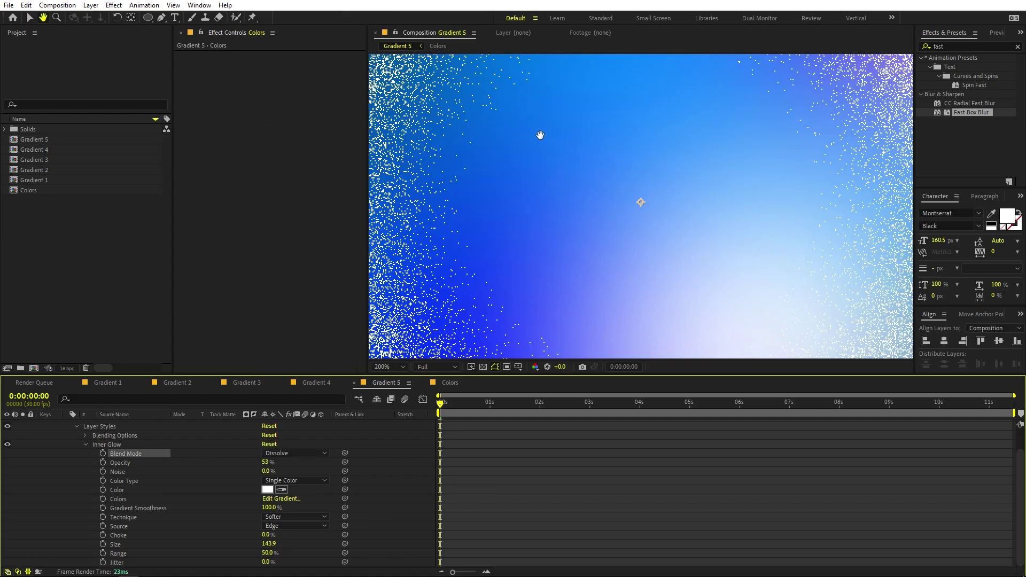
{"action": "scroll", "coordinate": [540, 134], "scroll_direction": "down", "scroll_amount": 2}
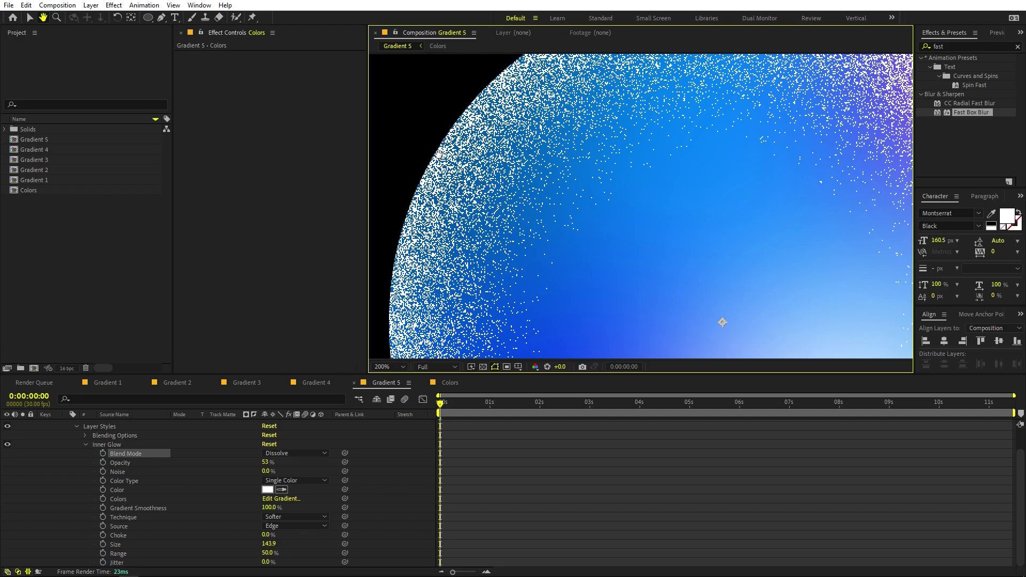
Try reducing the Inner Glow's size to 63.9 and its opacity to 27% on the Colors layer
{"action": "key", "text": "v"}
{"action": "scroll", "coordinate": [576, 194], "scroll_direction": "down", "scroll_amount": 1}
{"action": "left_click_drag", "start_coordinate": [631, 199], "coordinate": [558, 155]}
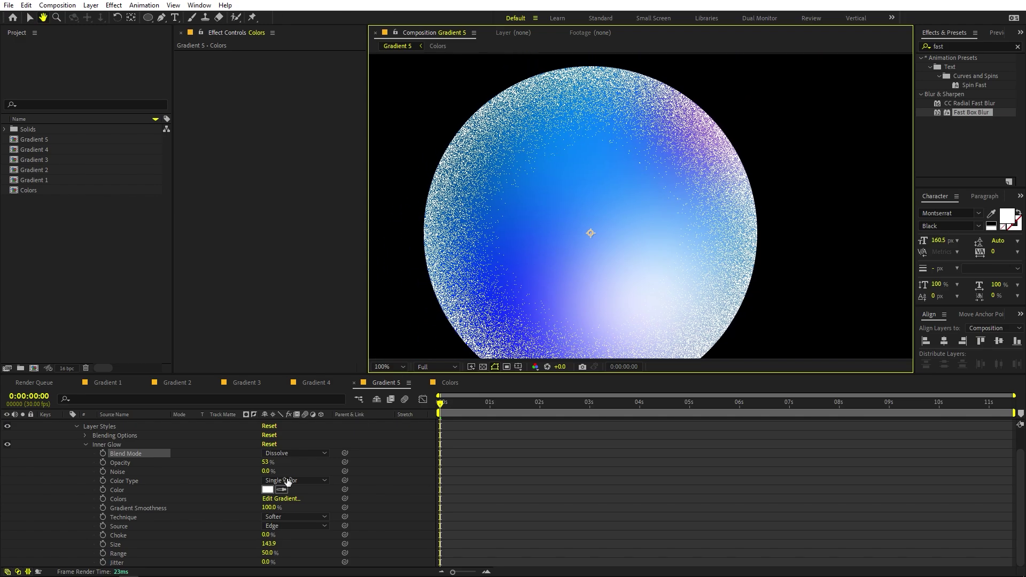
{"action": "left_click_drag", "start_coordinate": [265, 548], "coordinate": [218, 552]}
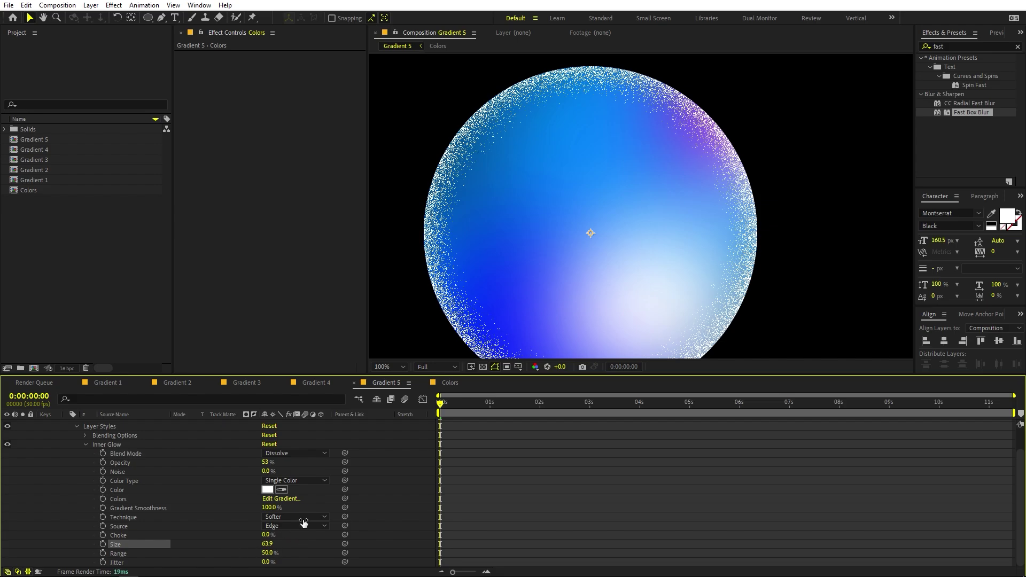
{"action": "scroll", "coordinate": [300, 522], "scroll_direction": "up", "scroll_amount": 2}
{"action": "left_click_drag", "start_coordinate": [264, 487], "coordinate": [240, 494]}
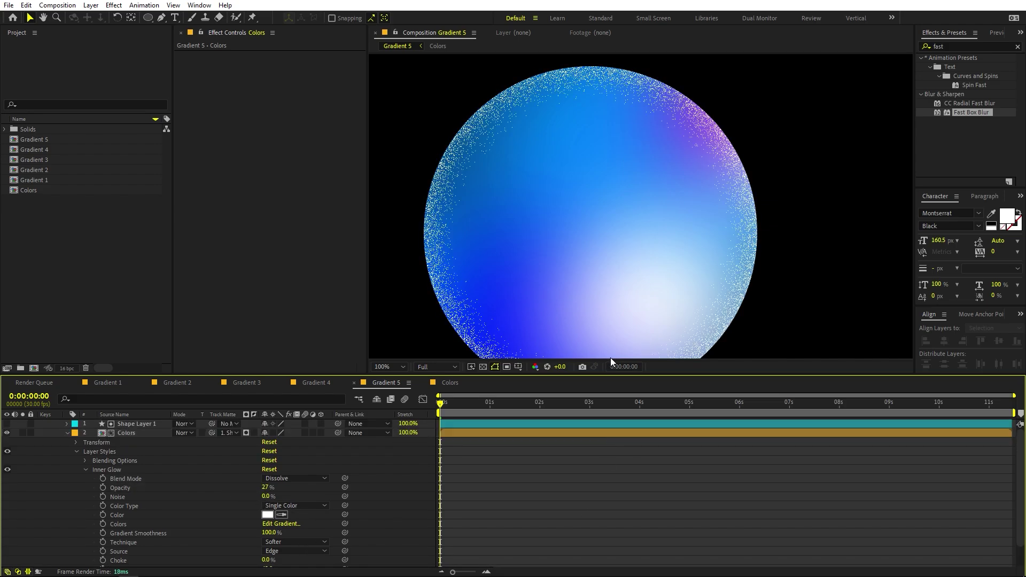
{"action": "scroll", "coordinate": [688, 222], "scroll_direction": "down", "scroll_amount": 3}
{"action": "scroll", "coordinate": [655, 249], "scroll_direction": "up", "scroll_amount": 1}
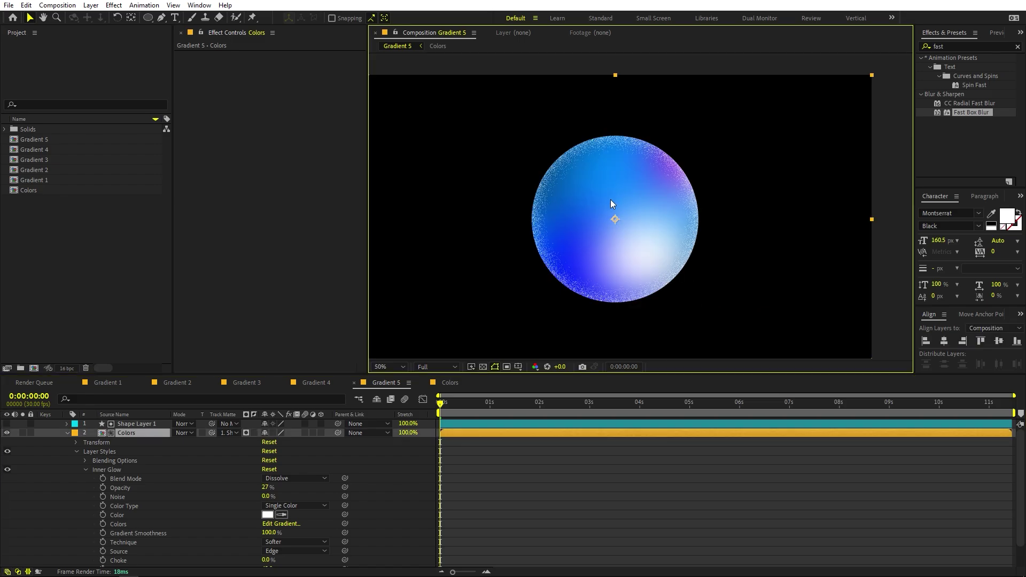
Undo the Inner Glow's reduced size and opacity and its Dissolve blend mode, and collapse the Colors layer
{"action": "key", "text": "ctrl+z"}
{"action": "key", "text": "ctrl+z"}
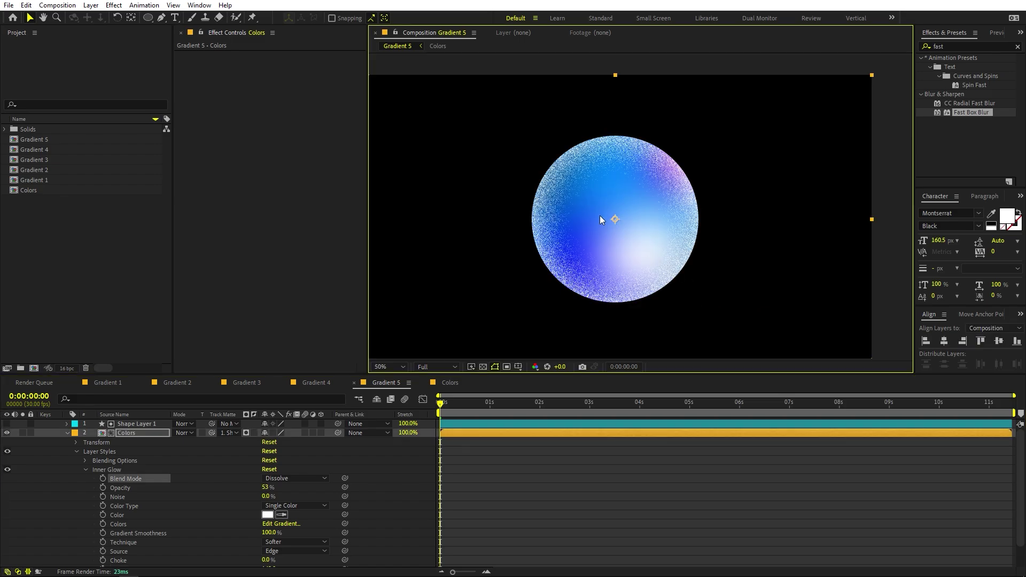
{"action": "left_click", "coordinate": [597, 492]}
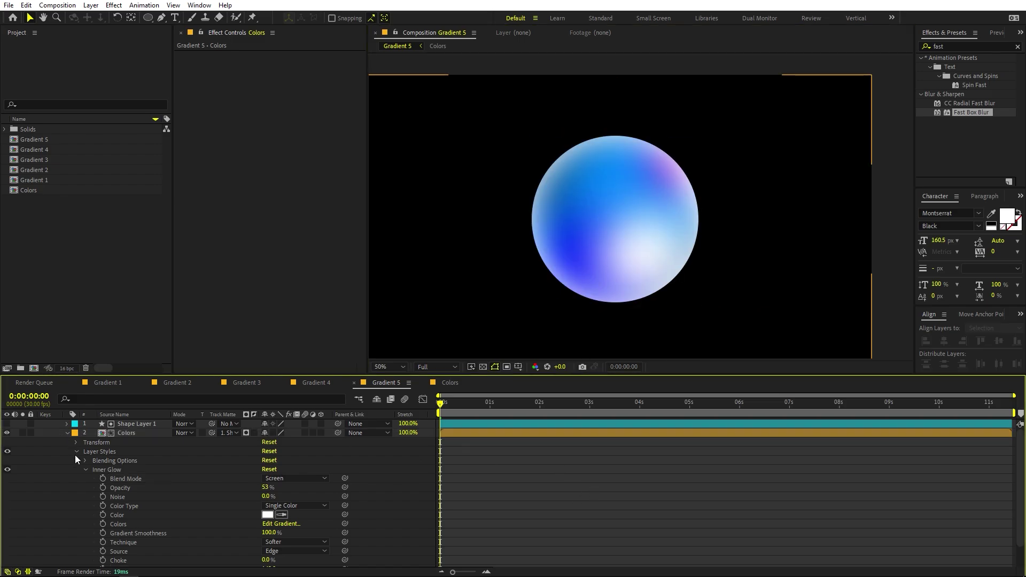
{"action": "left_click", "coordinate": [67, 432]}
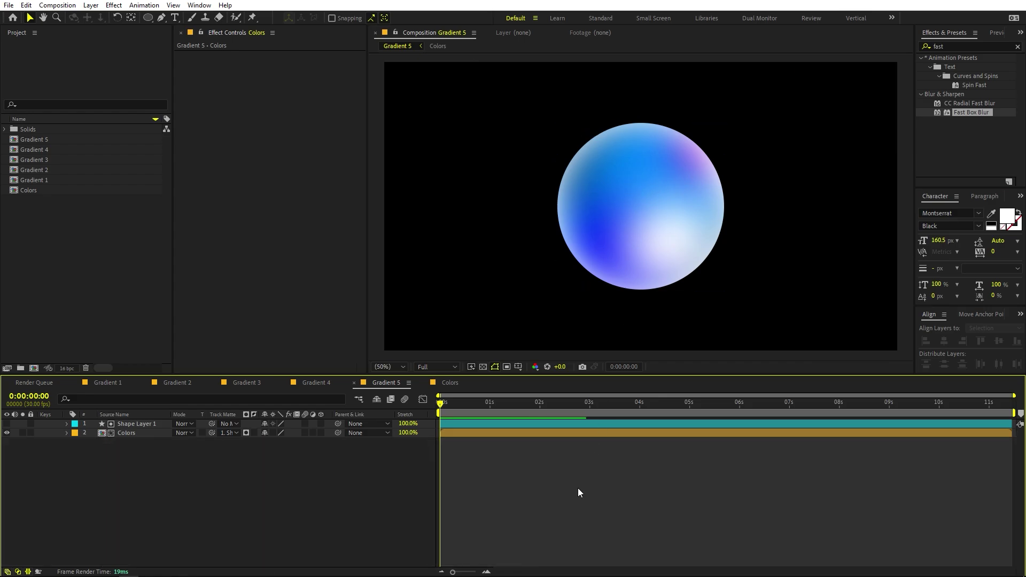
Preview the animated Gradient 5 circle, inspect the Colors composition, and return to Gradient 5
{"action": "key", "text": "space"}
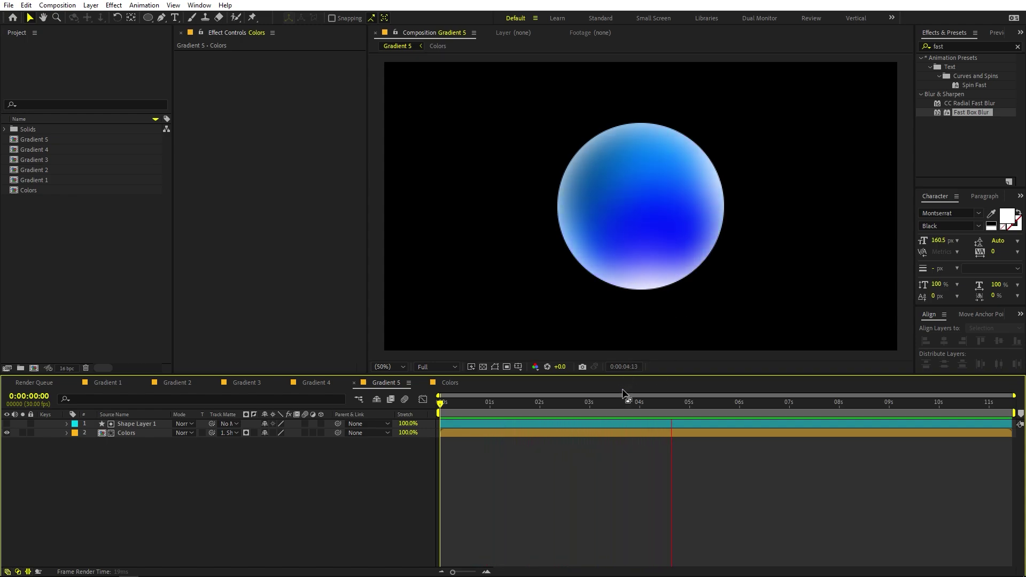
{"action": "key", "text": "space"}
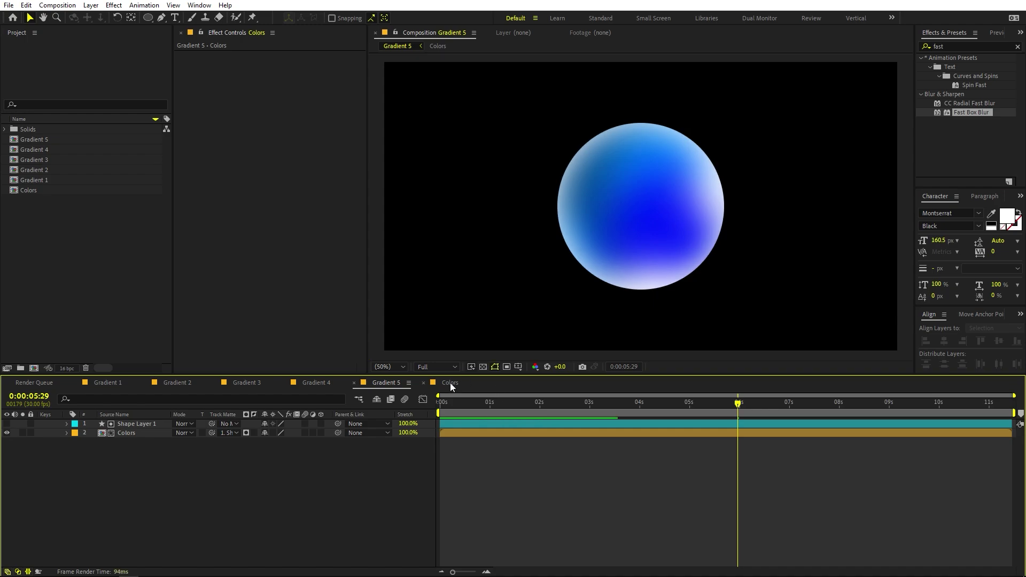
{"action": "left_click", "coordinate": [450, 382]}
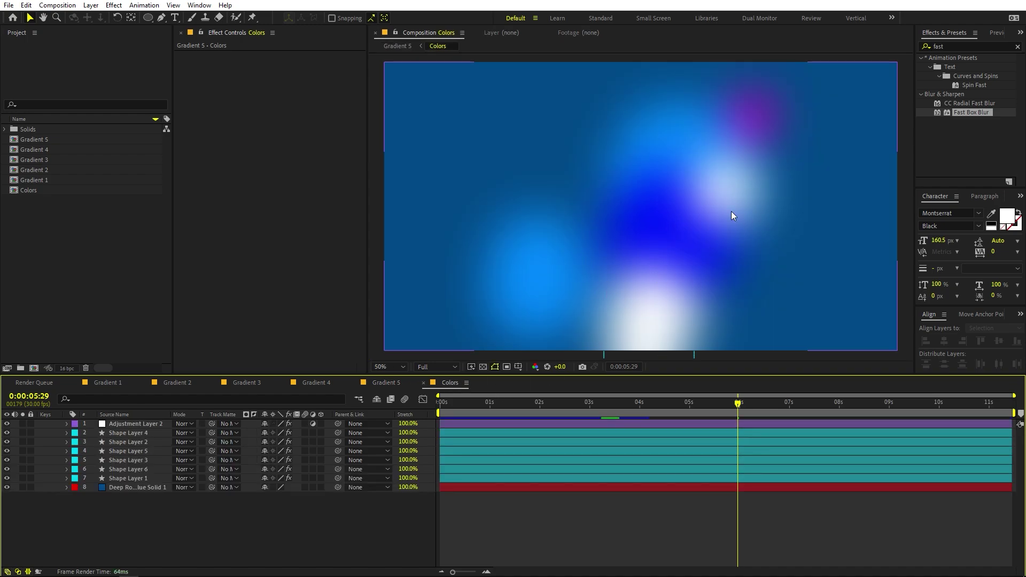
{"action": "left_click", "coordinate": [386, 383]}
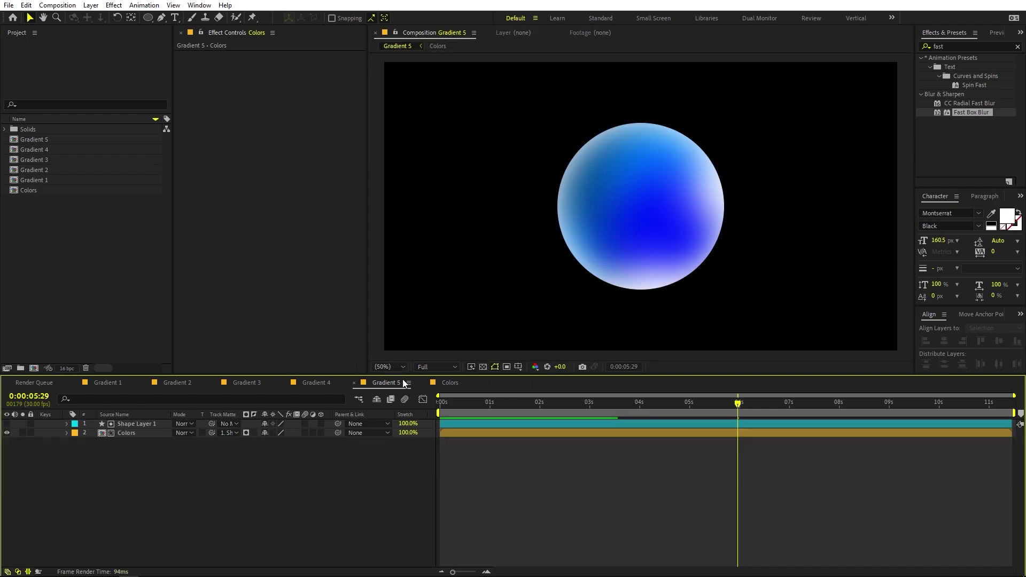
{"action": "left_click", "coordinate": [579, 275]}
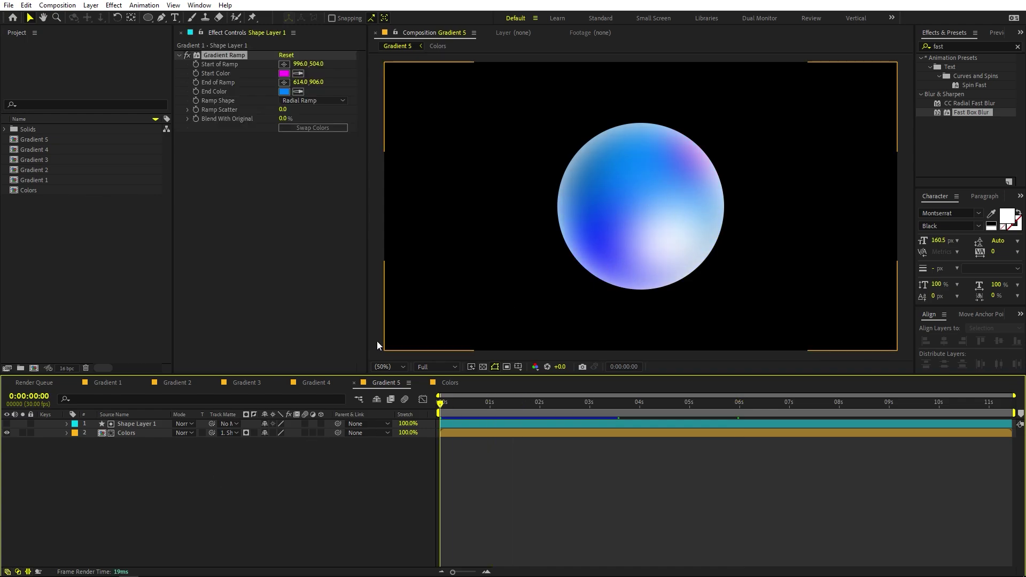
Draw a red square on a new shape layer and move it over the gradient circle
{"action": "left_click", "coordinate": [150, 18]}
{"action": "left_click", "coordinate": [179, 20]}
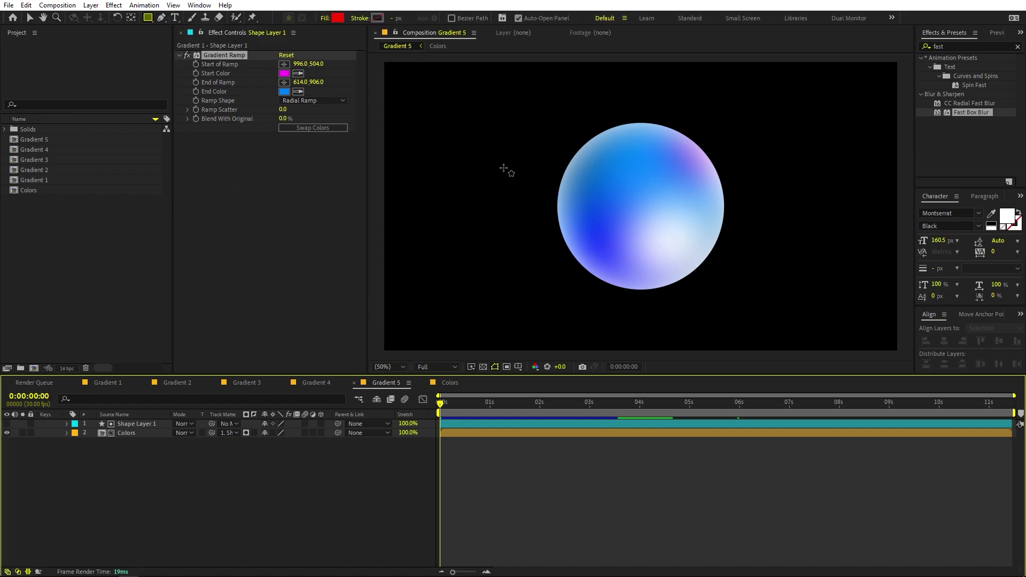
{"action": "mouse_move", "coordinate": [501, 150]}
{"action": "left_mouse_down"}
{"action": "mouse_move", "coordinate": [698, 348]}
{"action": "mouse_move", "coordinate": [658, 306]}
{"action": "left_mouse_up"}
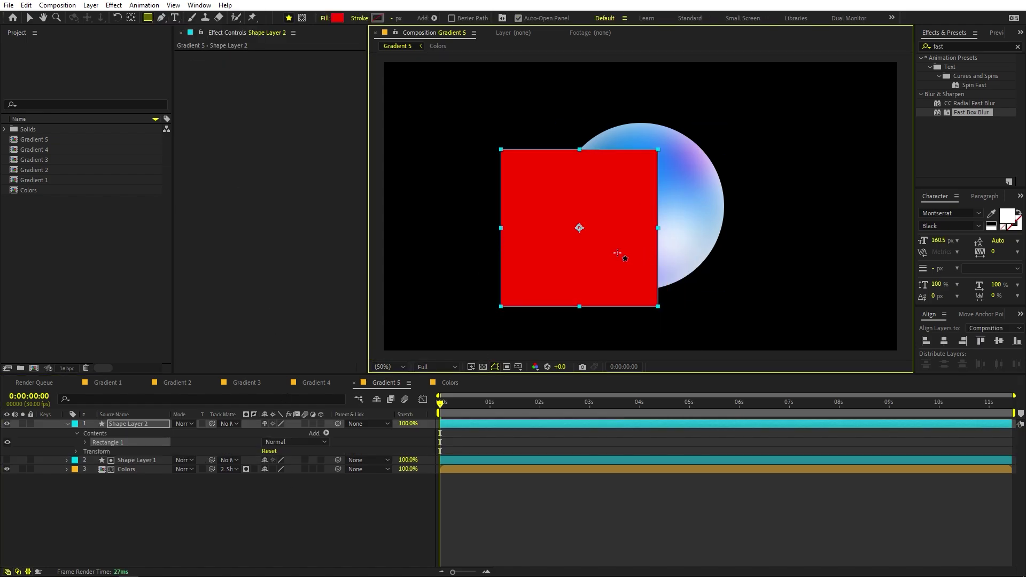
{"action": "key", "text": "v"}
{"action": "left_click_drag", "start_coordinate": [600, 255], "coordinate": [655, 237]}
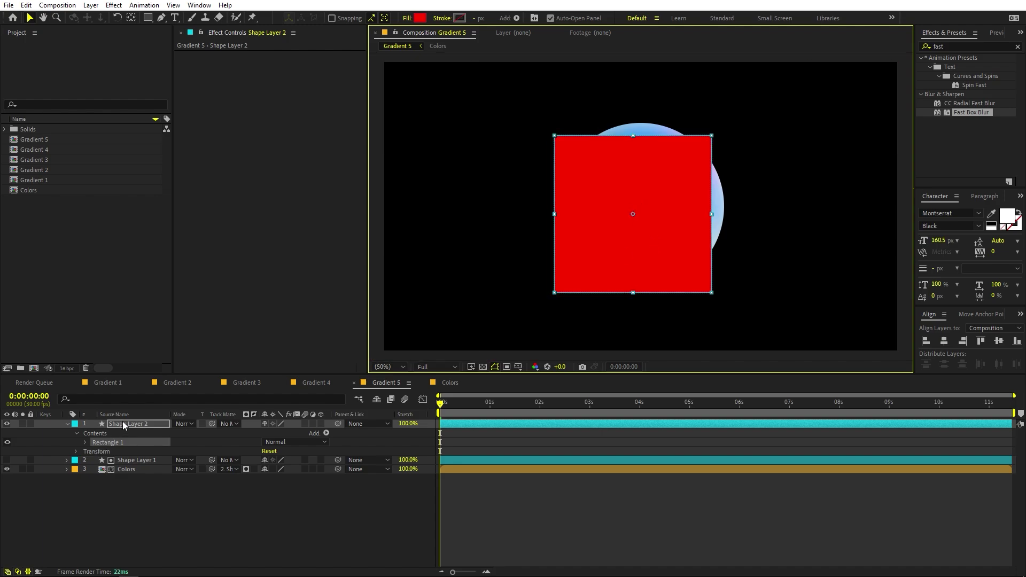
Move Shape Layer 2 below Shape Layer 1 and assign it as the track matte of the Colors layer
{"action": "left_click_drag", "start_coordinate": [122, 422], "coordinate": [118, 467]}
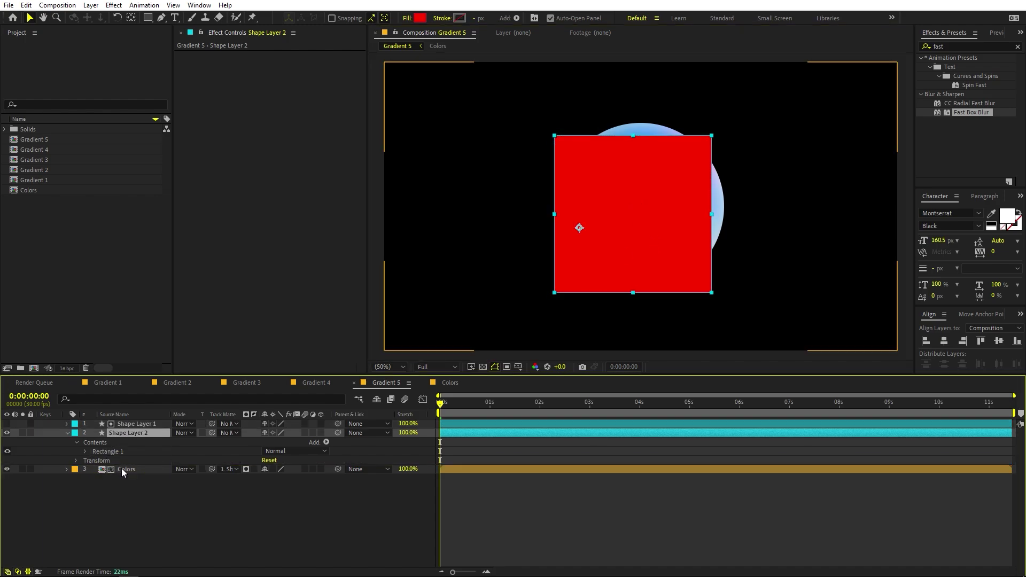
{"action": "left_click", "coordinate": [121, 468]}
{"action": "left_click_drag", "start_coordinate": [212, 468], "coordinate": [107, 431]}
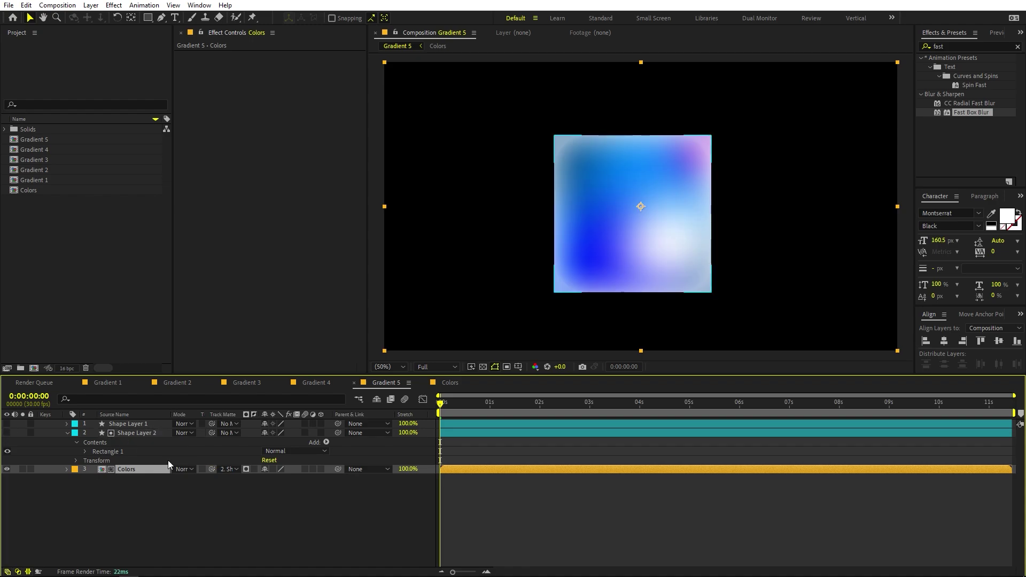
Try rotating the square matte layer to 148° about its off-center anchor point, and undo the rotation
{"action": "left_click", "coordinate": [141, 433]}
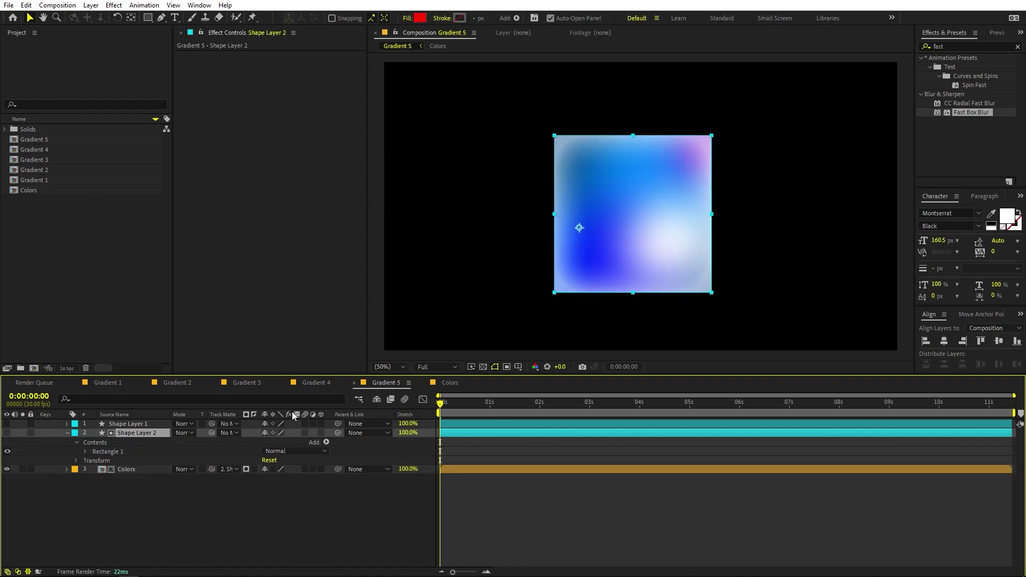
{"action": "key", "text": "r"}
{"action": "left_click_drag", "start_coordinate": [276, 442], "coordinate": [329, 441]}
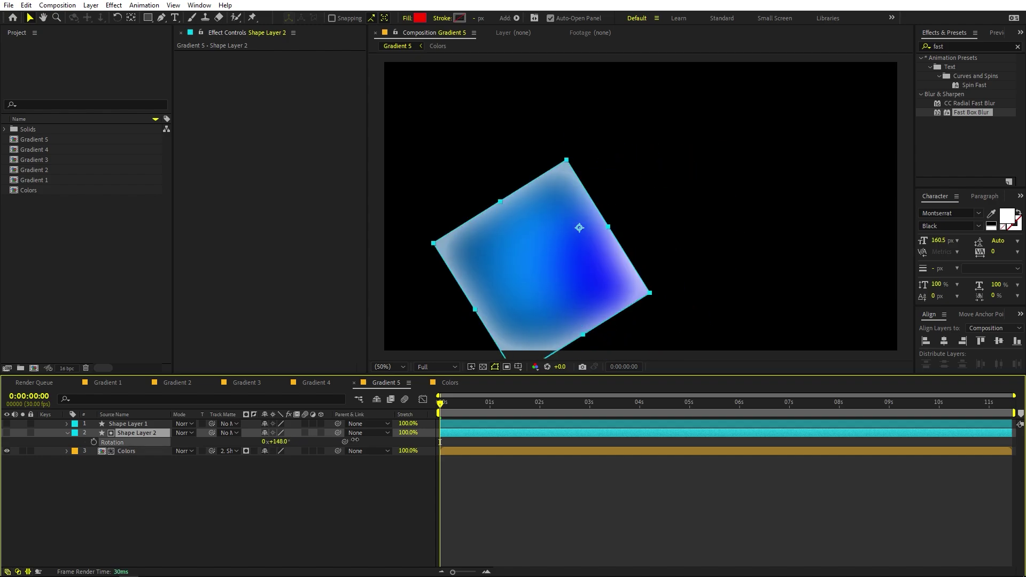
{"action": "key", "text": "ctrl+z"}
Center the anchor point of the square matte layer and rotate the layer to 172°
{"action": "left_click", "coordinate": [131, 18]}
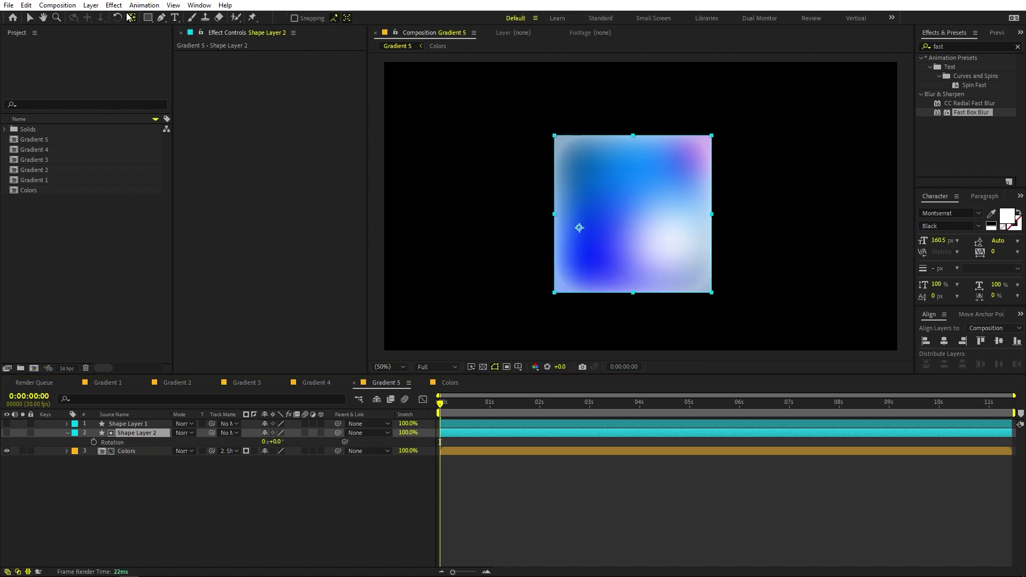
{"action": "key", "text": "ctrl+alt+Home"}
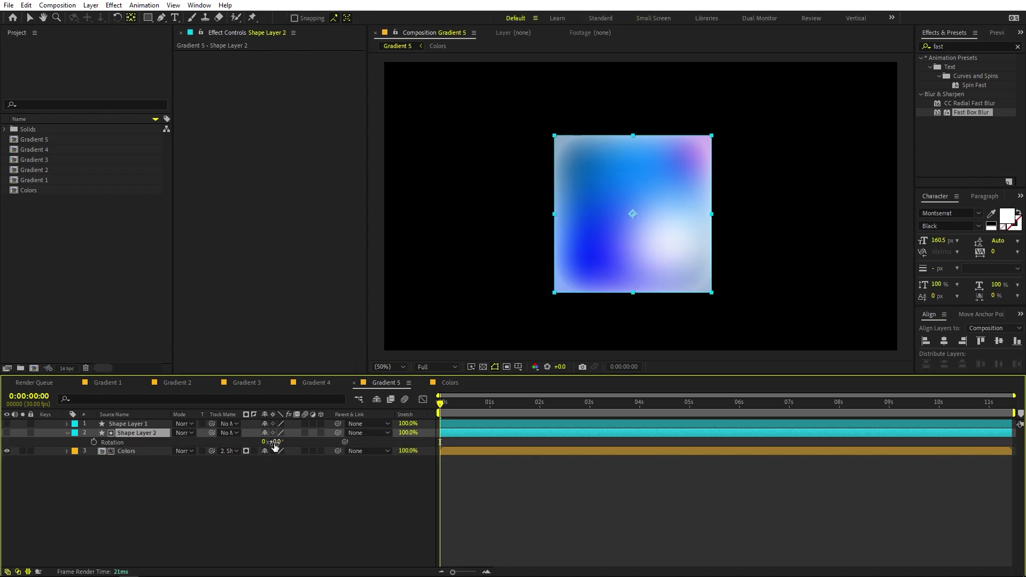
{"action": "left_click_drag", "start_coordinate": [276, 441], "coordinate": [394, 466]}
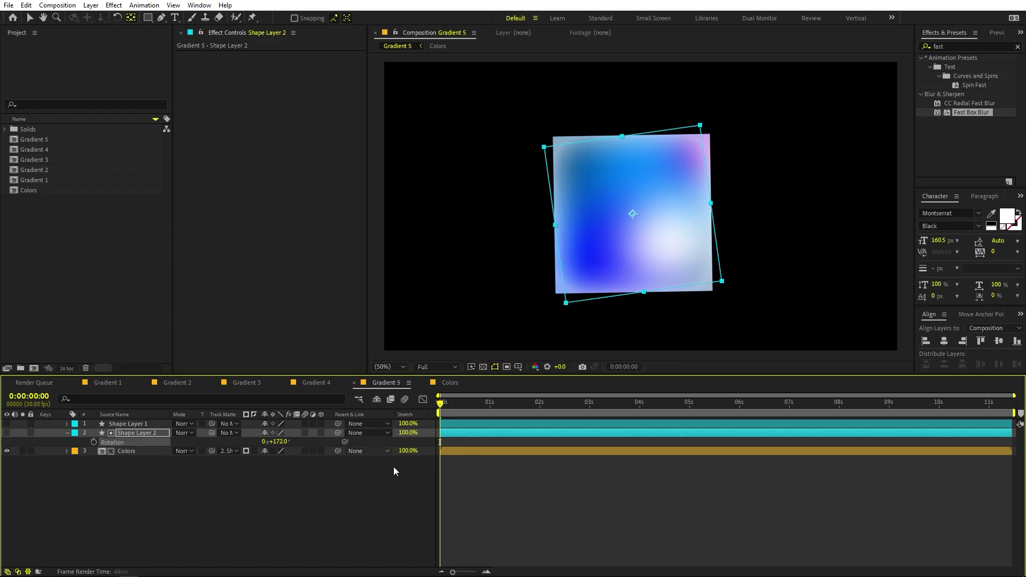
Review the Gradient 1 composition's circle and return to the Gradient 5 composition
{"action": "left_click", "coordinate": [630, 222]}
{"action": "left_click", "coordinate": [107, 382]}
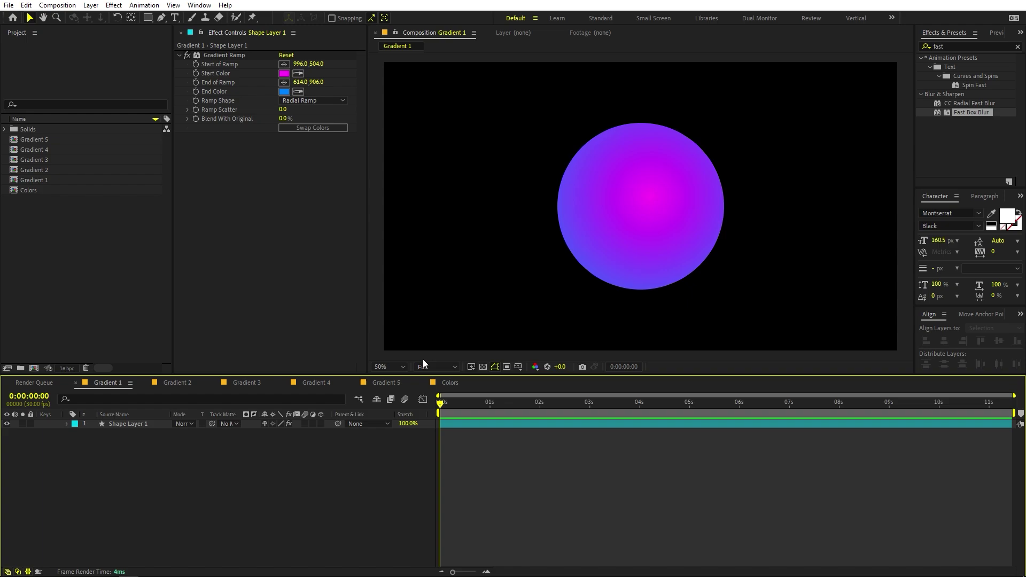
{"action": "left_click", "coordinate": [388, 382]}
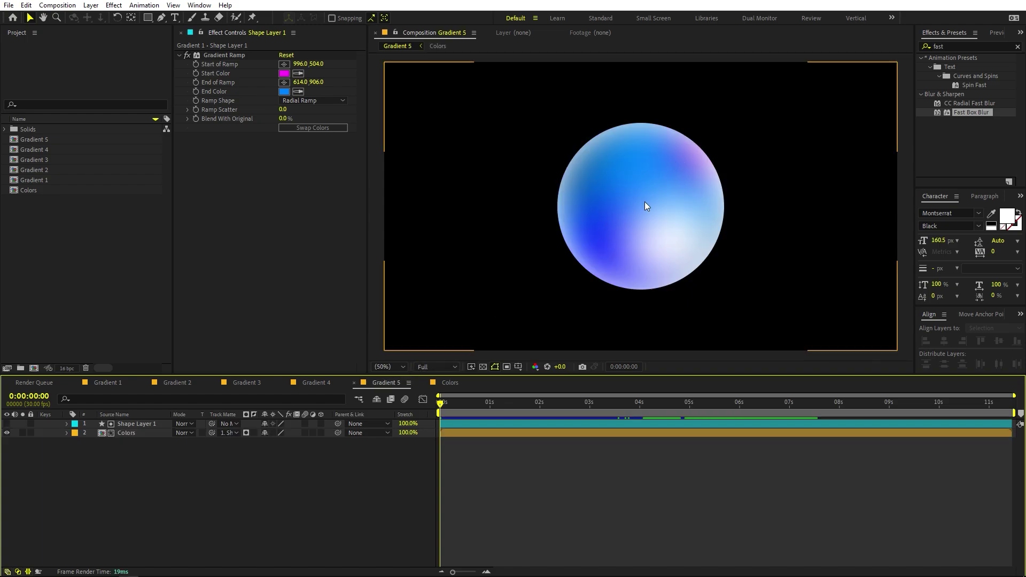